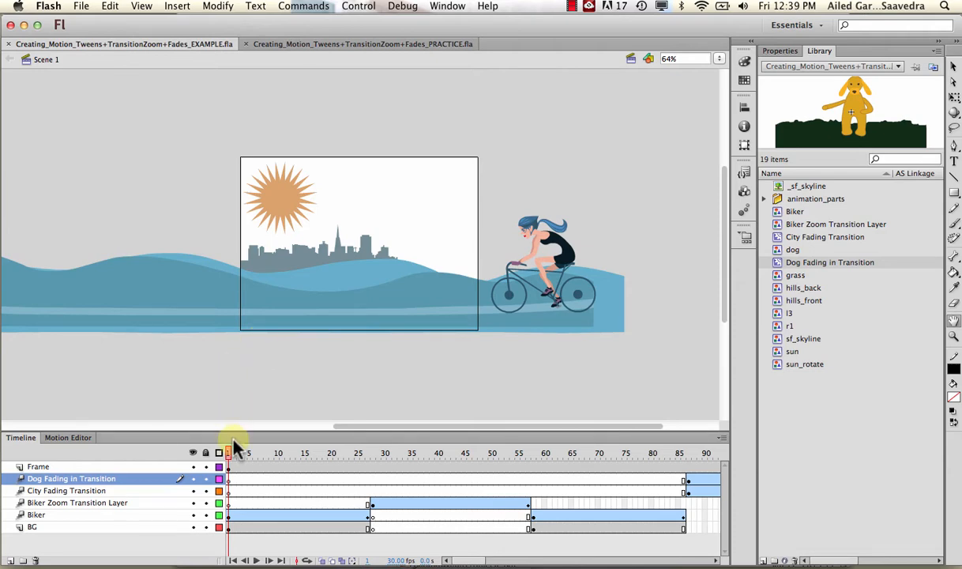
- Play the published example animation from its HTML file in the browser and close the browser window
left_click(83, 6)
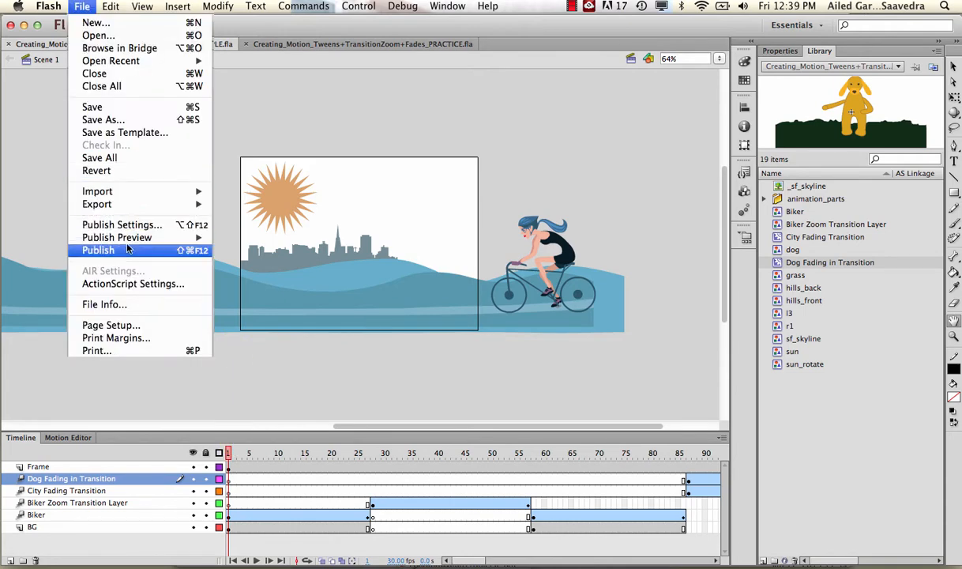
left_click(83, 7)
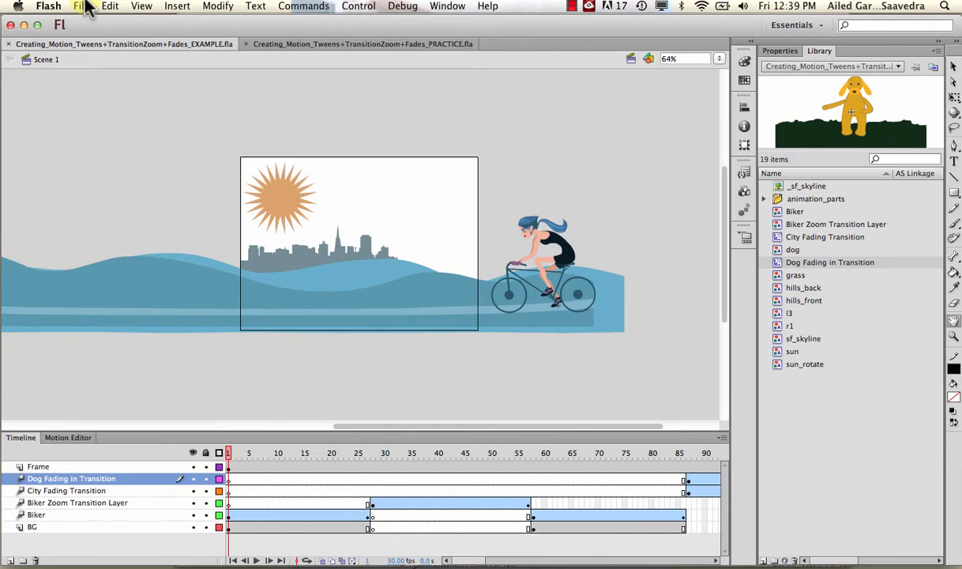
left_click(22, 25)
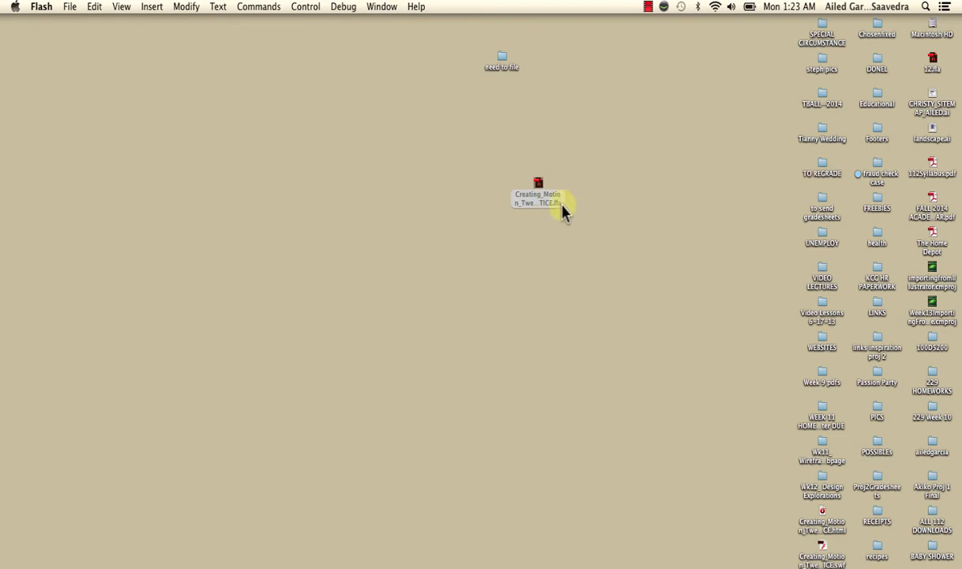
double_click(817, 526)
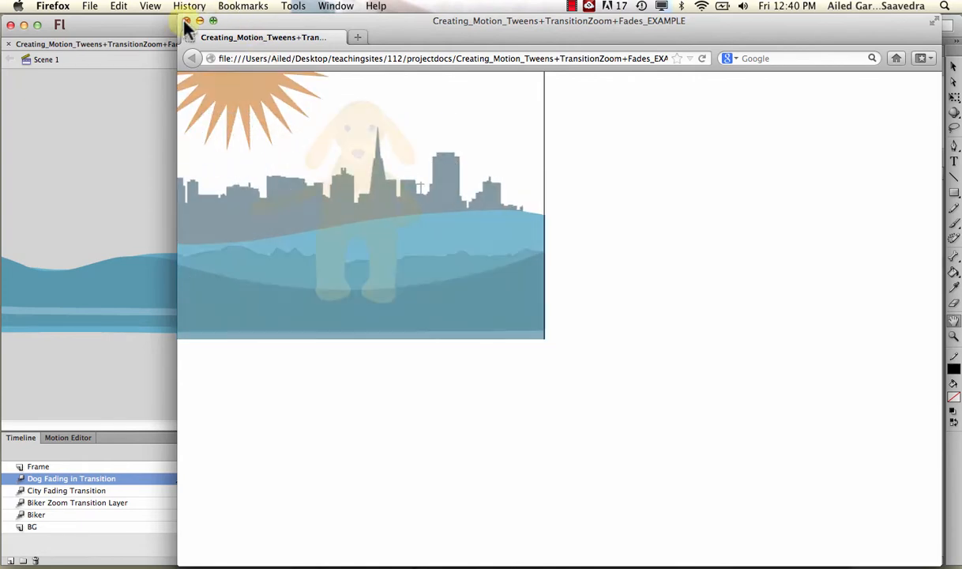
left_click(186, 20)
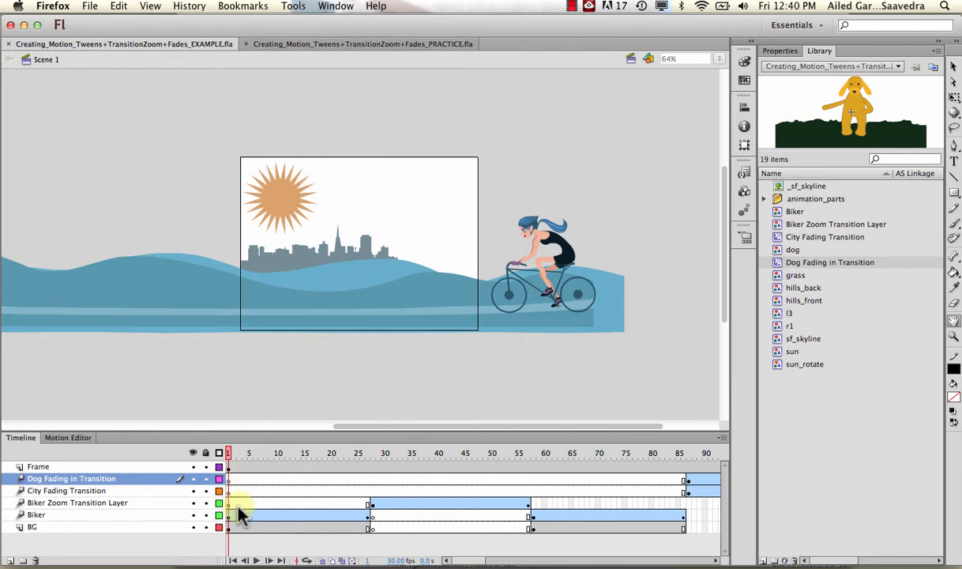
- Select the BG layer's artwork at frame 6 and preview the sun, sf_skyline, hills_back and hills_front symbols in the library
left_click(154, 537)
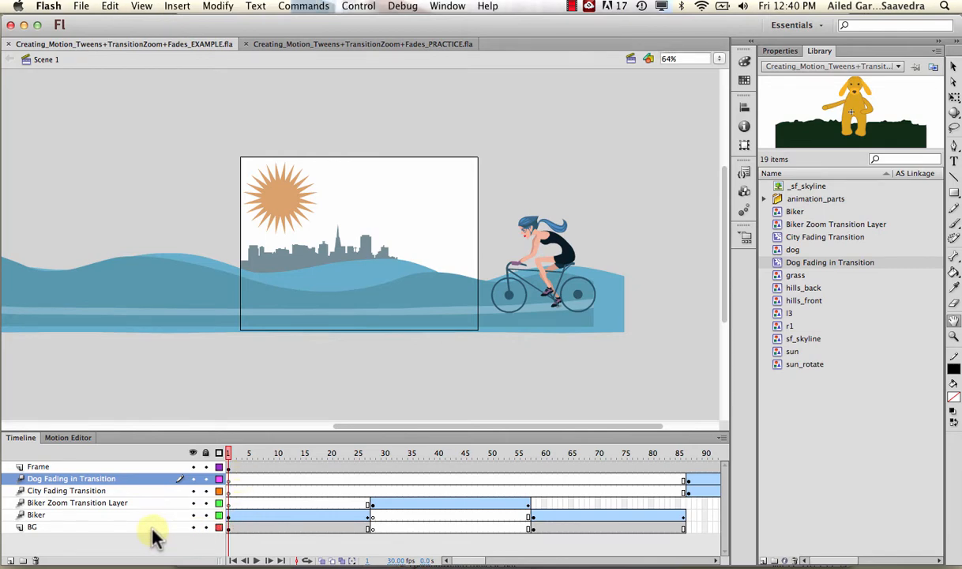
left_click(255, 526)
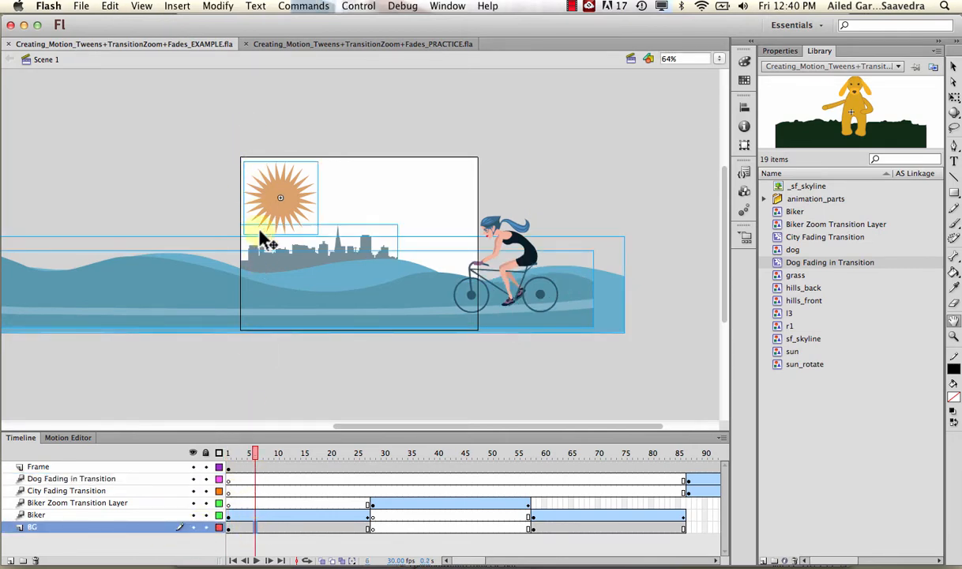
left_click_drag(252, 531, 229, 532)
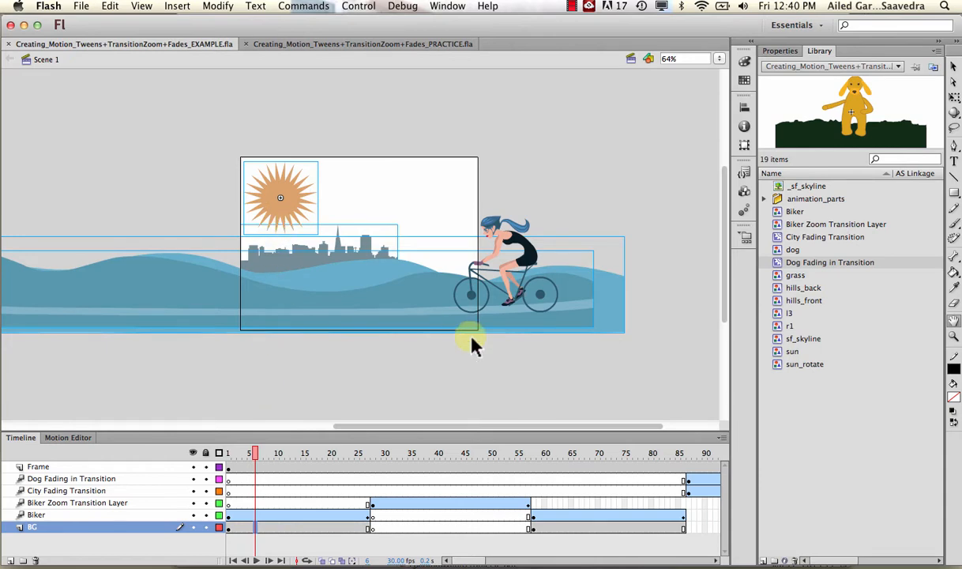
left_click(796, 351)
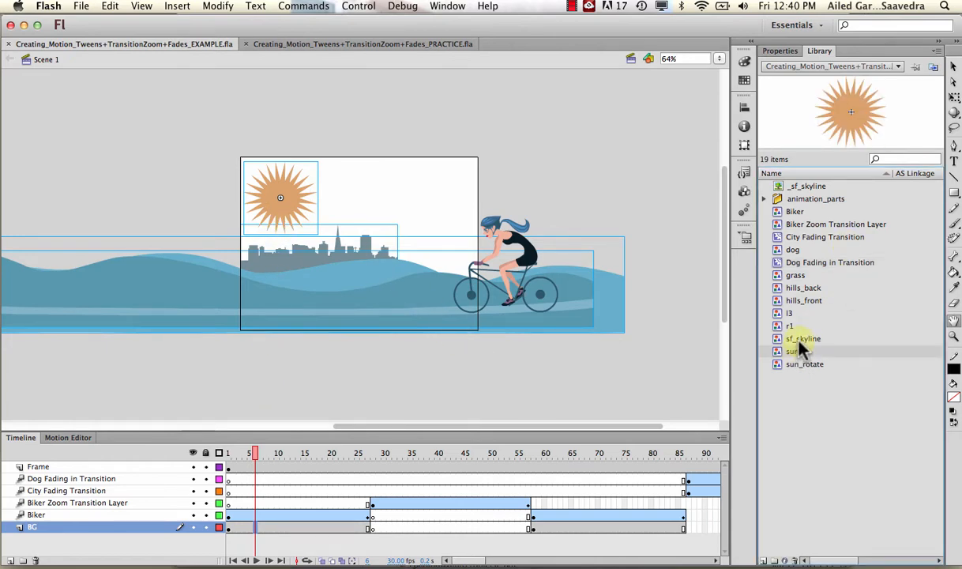
left_click(797, 338)
left_click(804, 288)
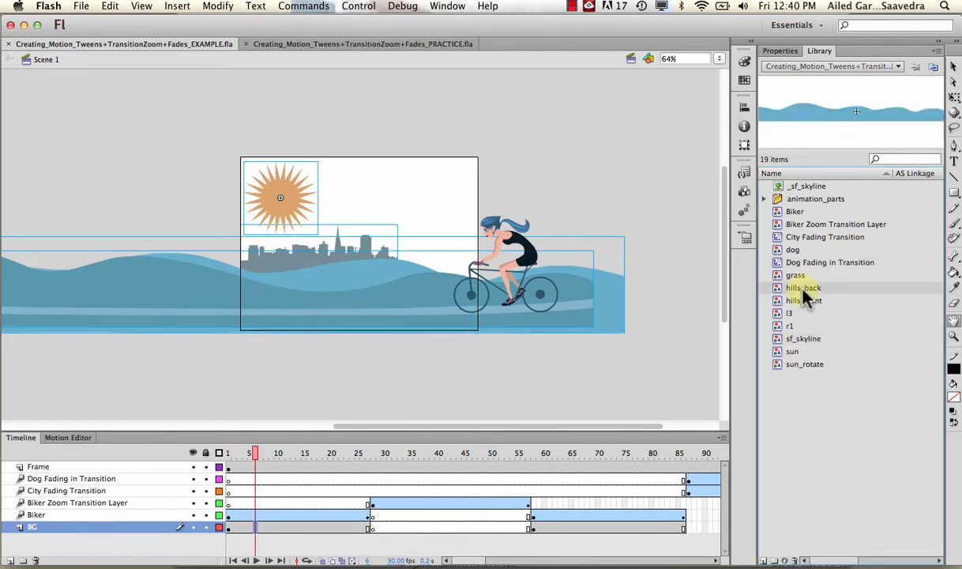
left_click(806, 301)
- Select the biker on the stage with the Selection tool and scrub its first motion tween from frame 6 to frame 28
key("v")
left_click(212, 122)
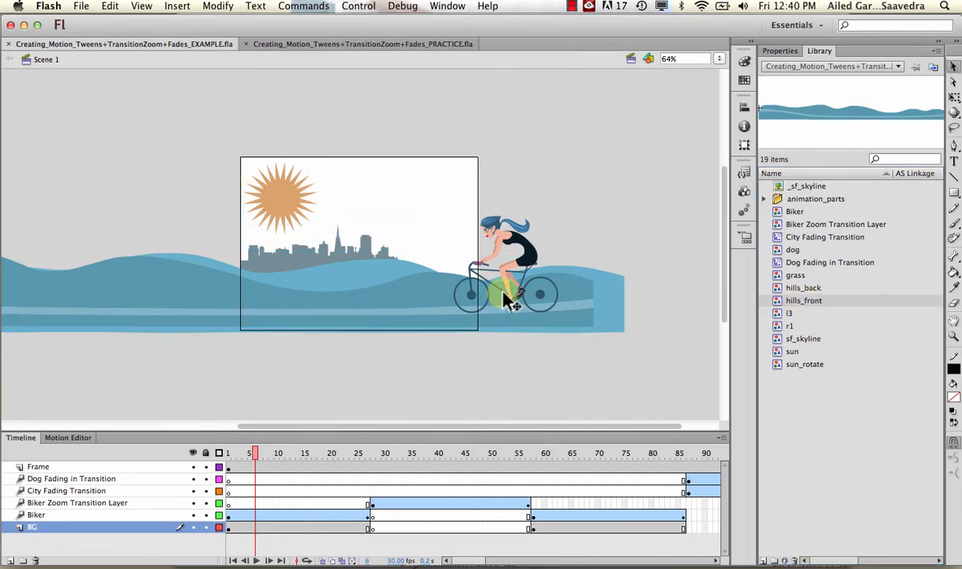
left_click(503, 224)
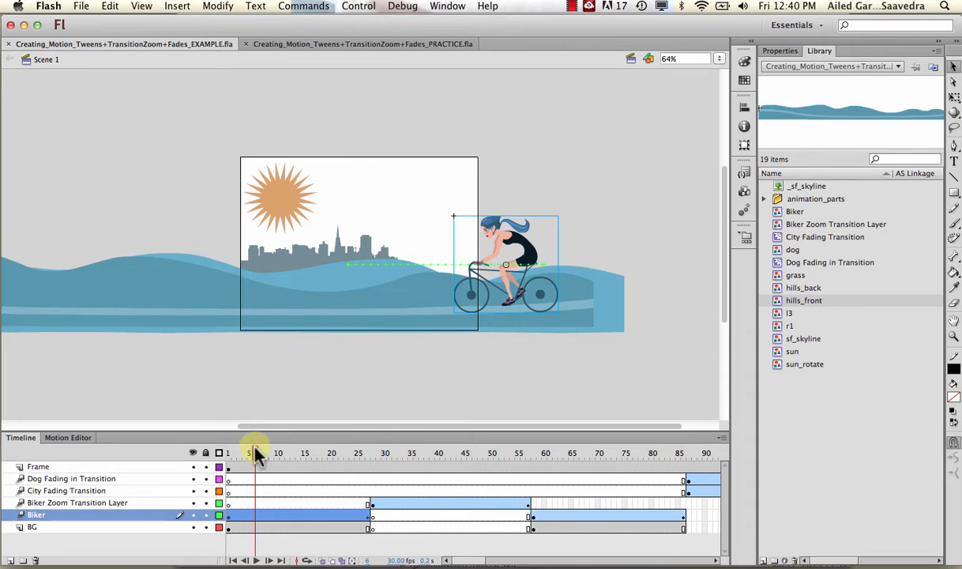
left_click_drag(255, 452, 376, 451)
left_click(351, 204)
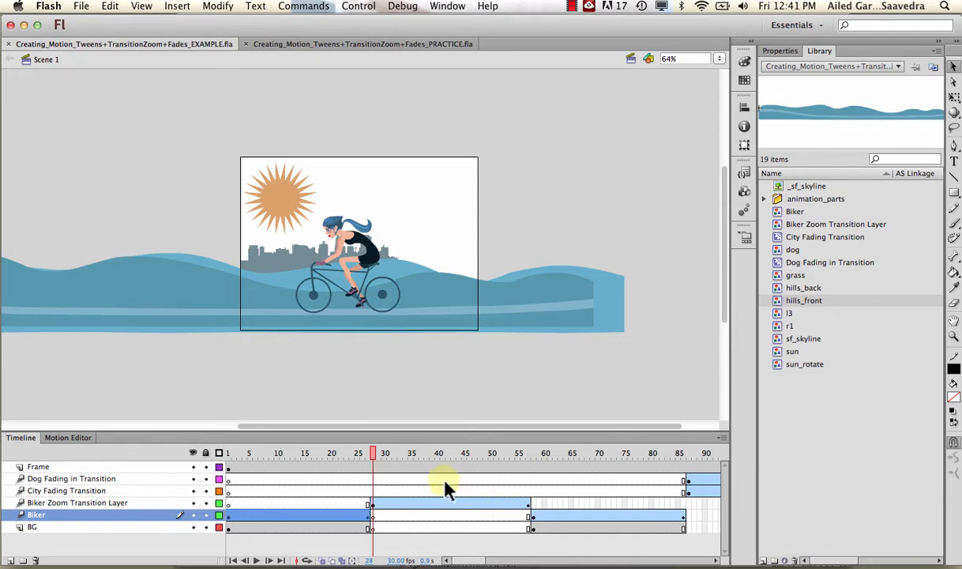
- Select the background, biker and frame artwork together at frame 27 and compare that frame with frame 28
left_click_drag(374, 454, 367, 453)
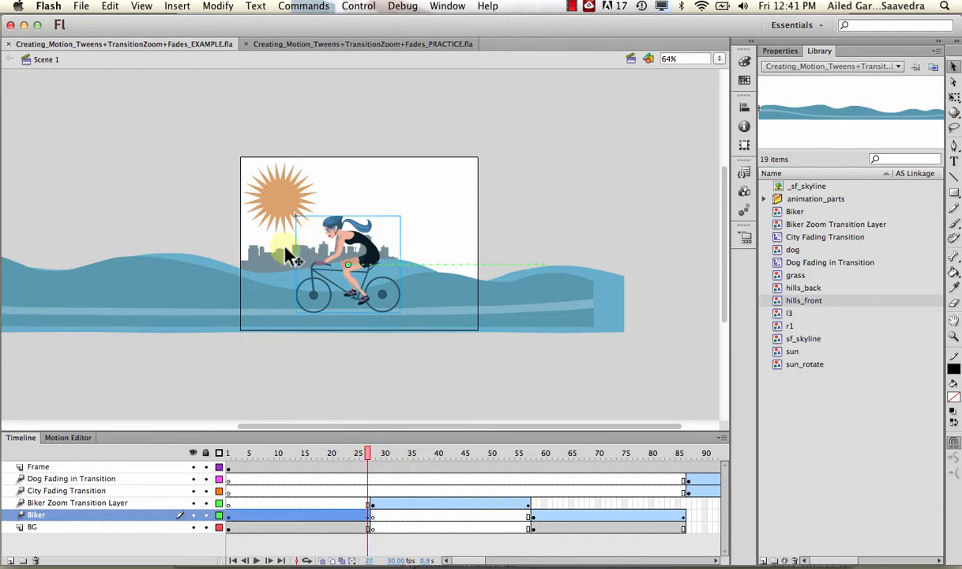
left_click_drag(191, 121, 446, 380)
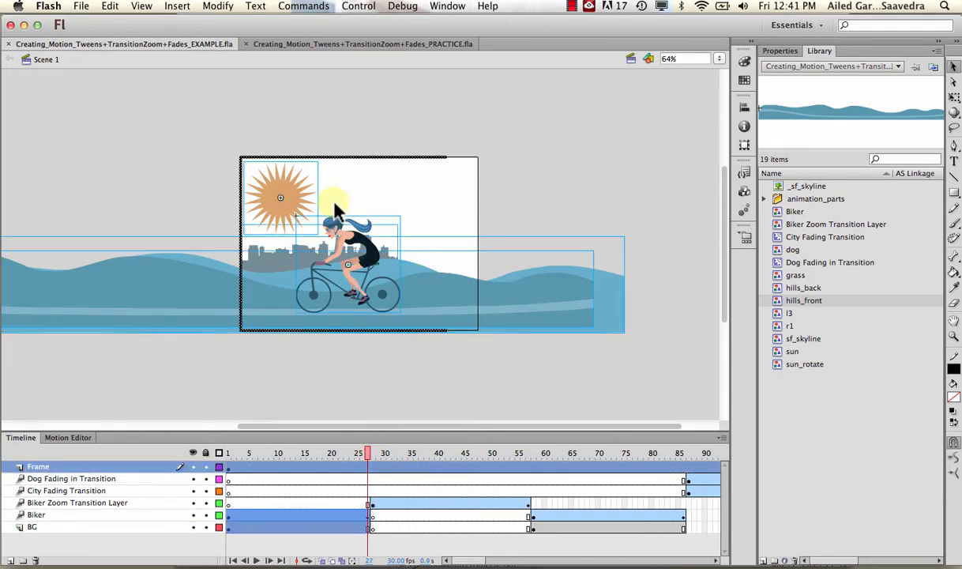
left_click(377, 455)
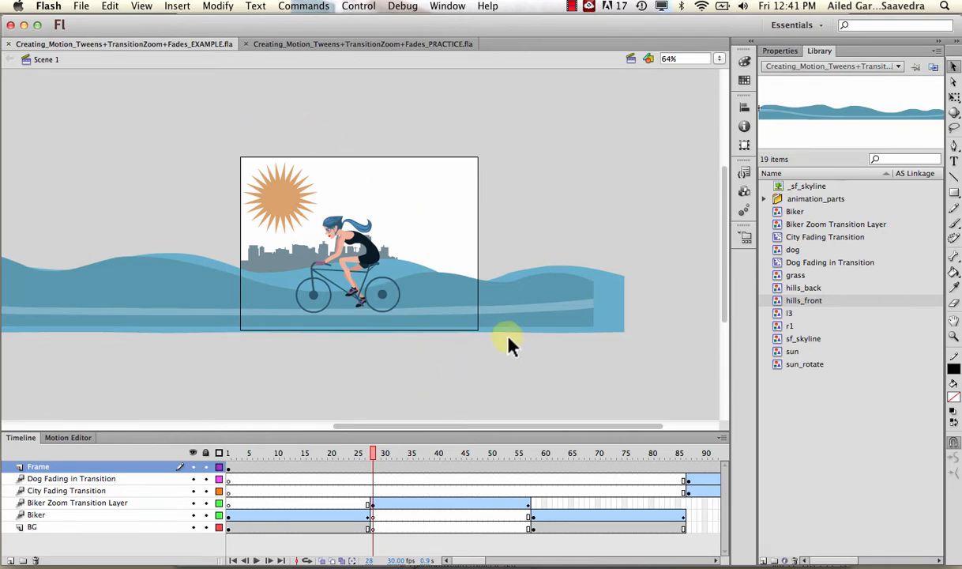
left_click_drag(371, 462, 367, 461)
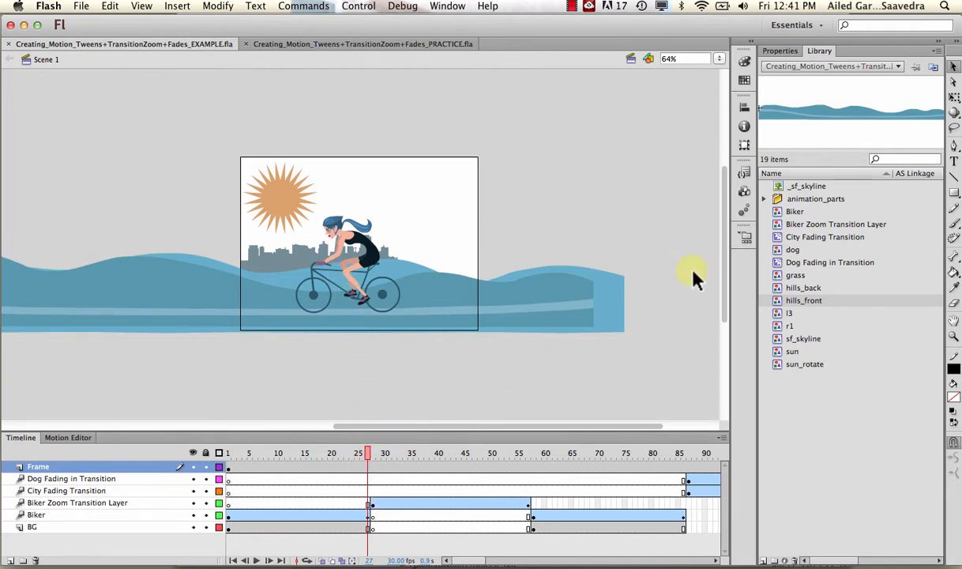
- Preview the Biker Zoom Transition Layer symbol, select its instance at frame 31 and scrub its zoom tween to frame 57
left_click(815, 226)
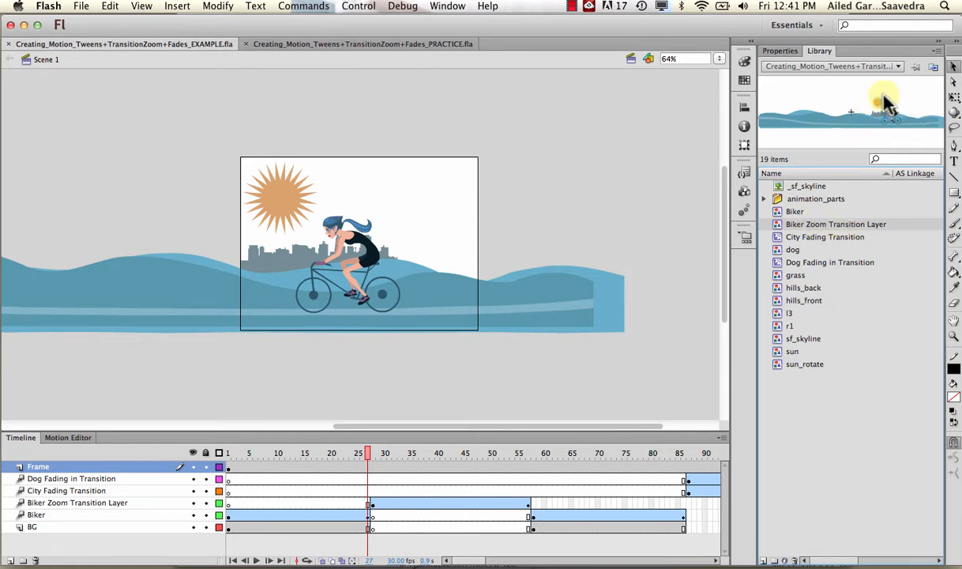
left_click(388, 506)
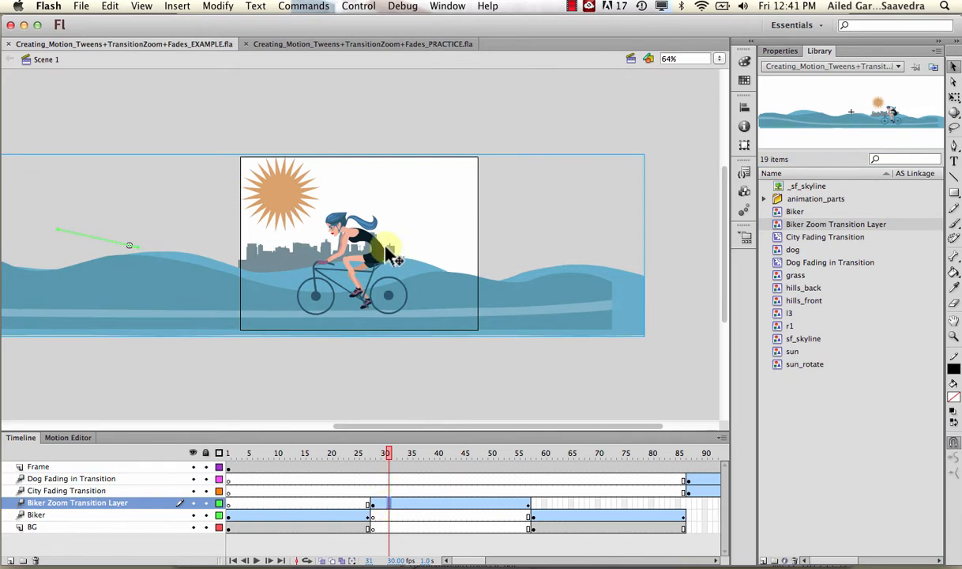
left_click(400, 282)
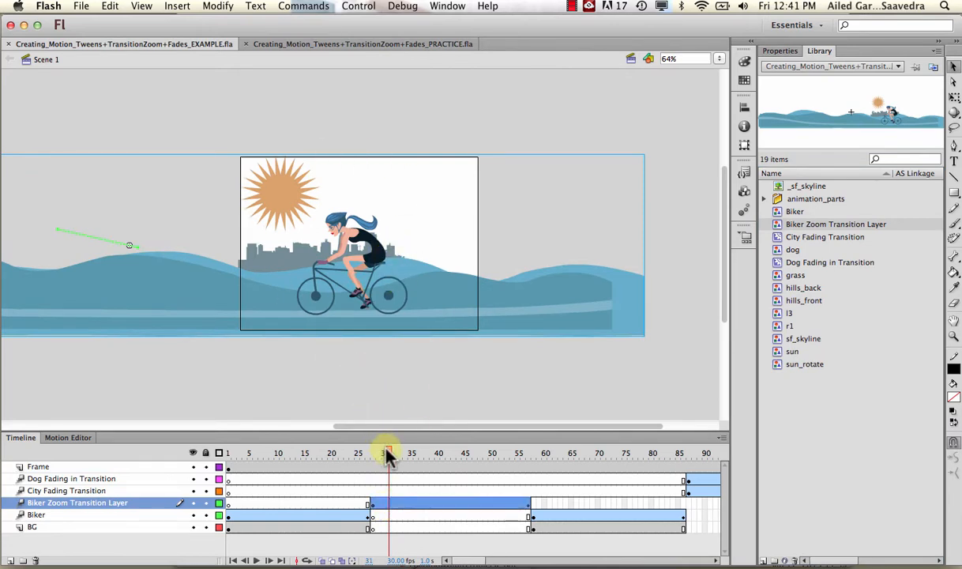
left_click_drag(388, 456, 529, 460)
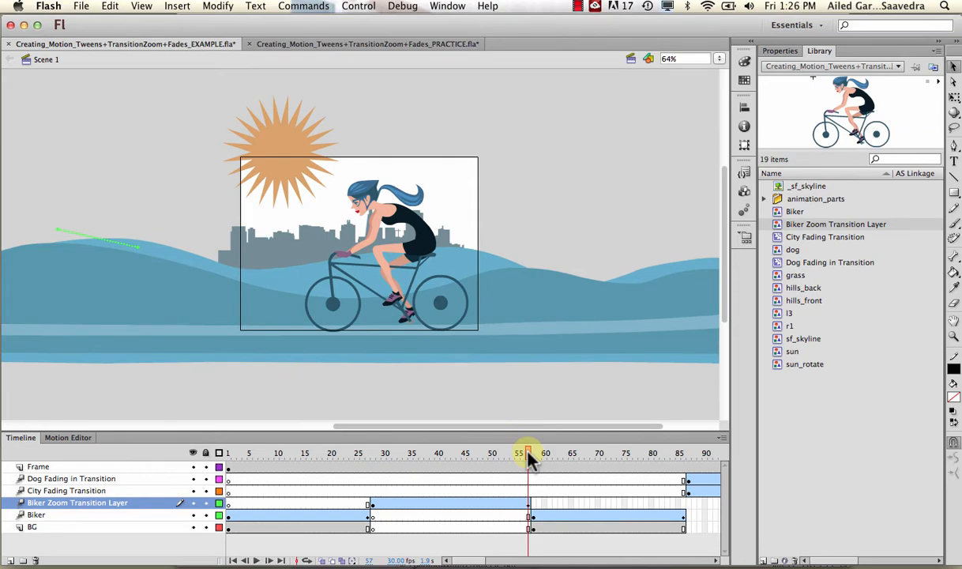
mouse_move(530, 459)
left_mouse_down()
mouse_move(383, 456)
mouse_move(529, 466)
mouse_move(317, 472)
mouse_move(517, 461)
left_mouse_up()
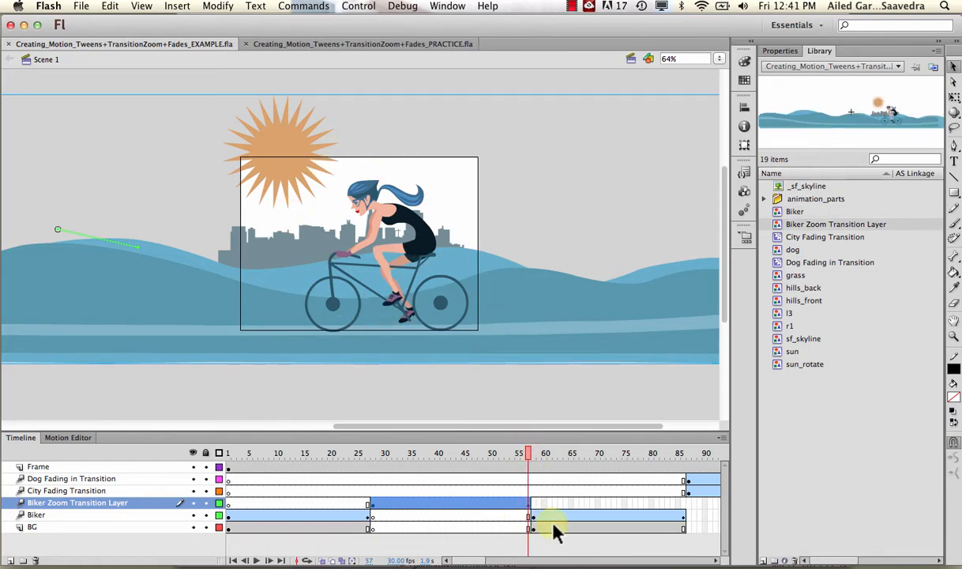
- Go to frame 58 just after the zoom tween and inspect the Biker and BG layers at frame 59
left_click(529, 455)
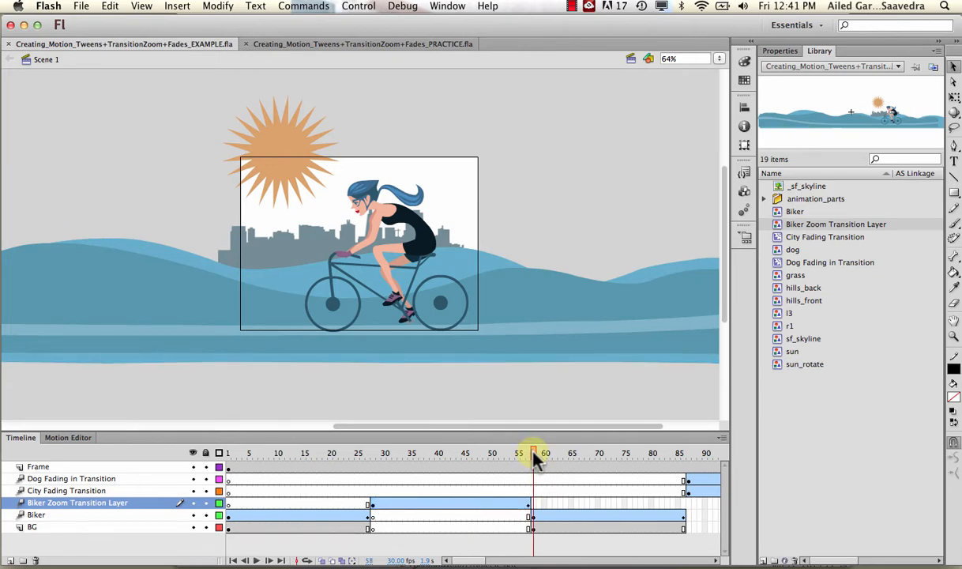
left_click(533, 503)
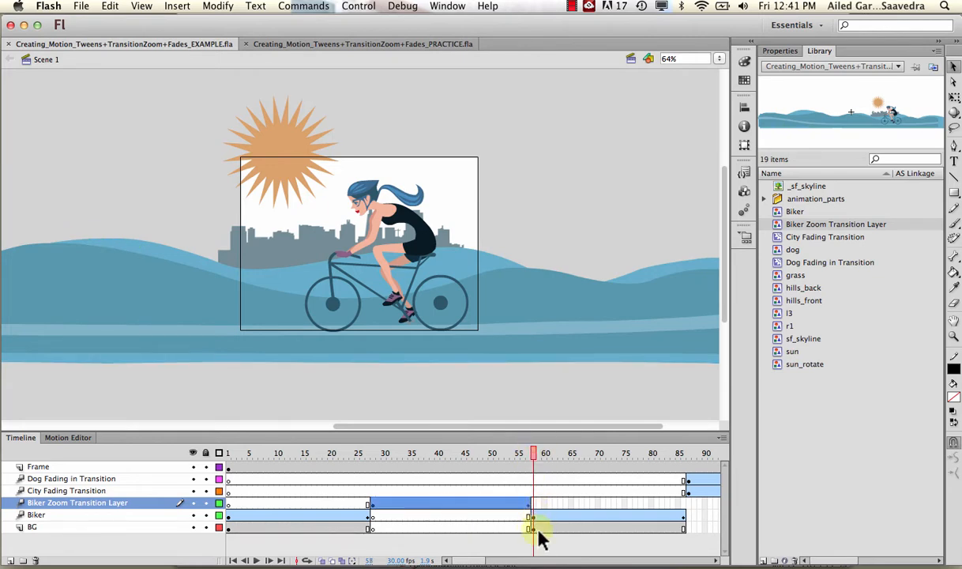
left_click(540, 518)
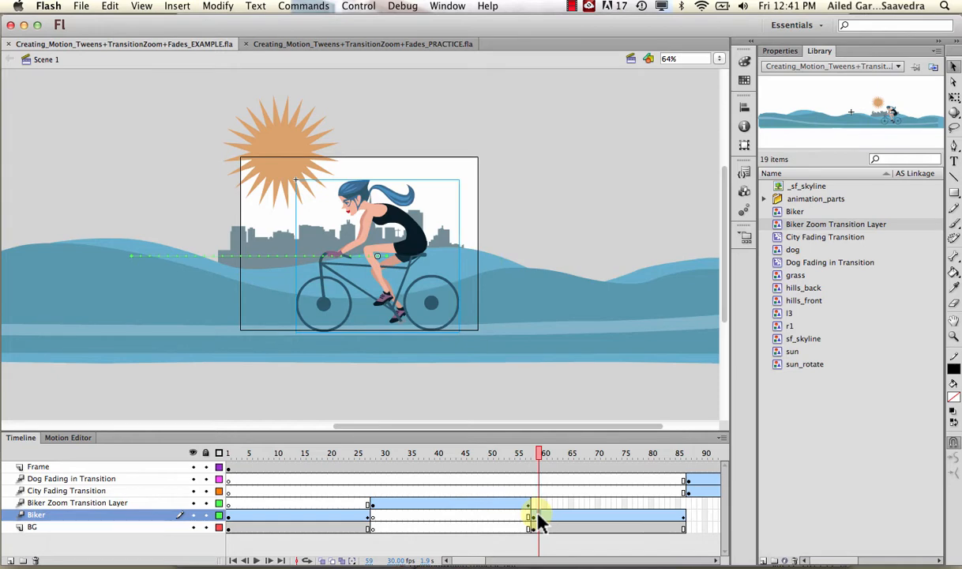
left_click(553, 527)
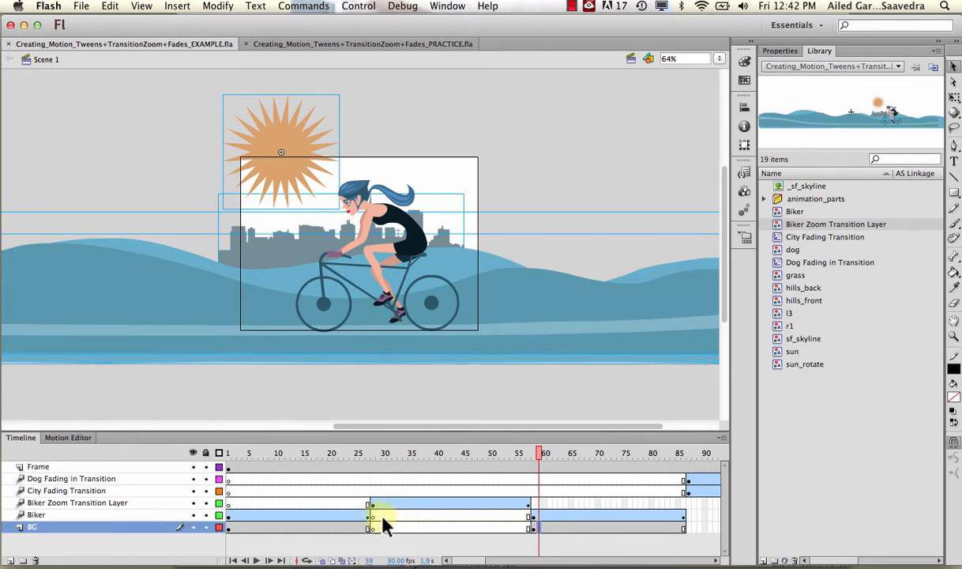
- Scrub the zoom transition again from frame 28 to frame 53 and inspect the Biker and BG layers at frame 60
left_click(375, 455)
left_click_drag(378, 462, 506, 456)
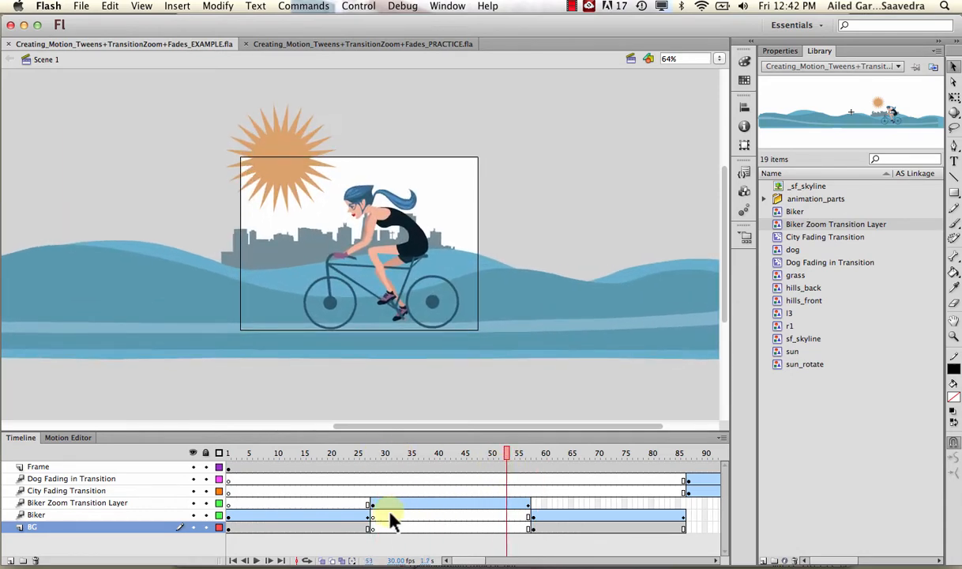
left_click(544, 515)
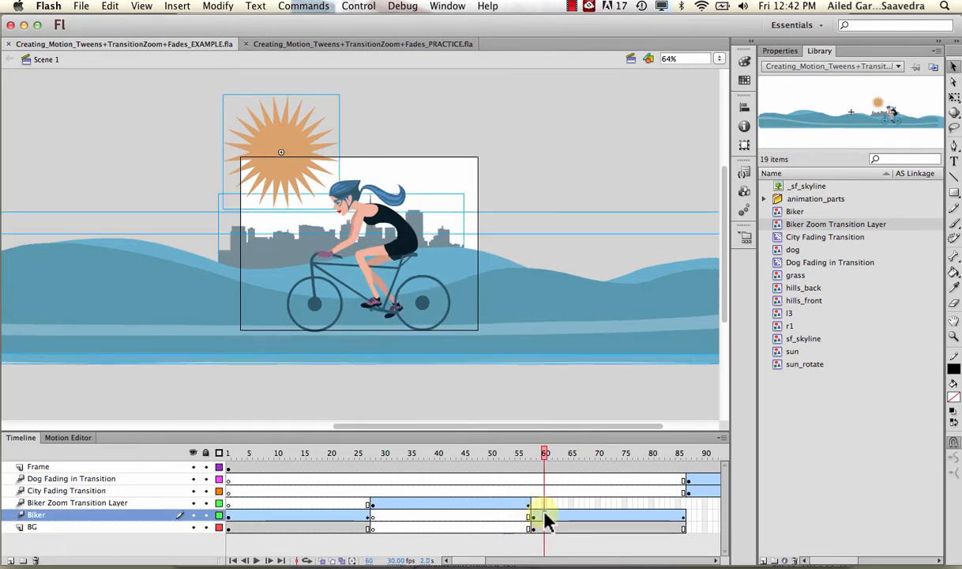
left_click(544, 524)
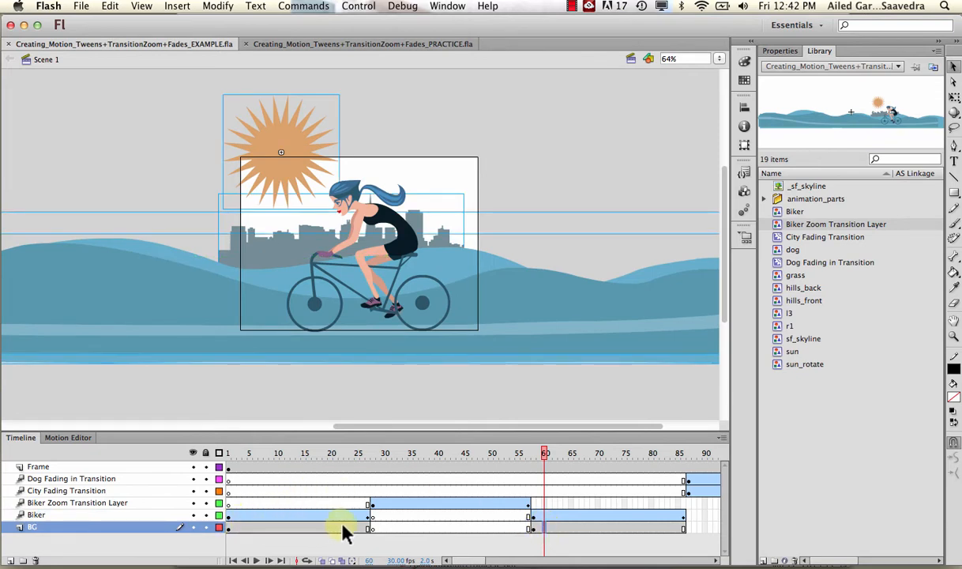
- Scrub the biker's second motion tween from frame 59 to frame 86 and select the BG layer at frame 80
left_click(534, 454)
left_click(538, 455)
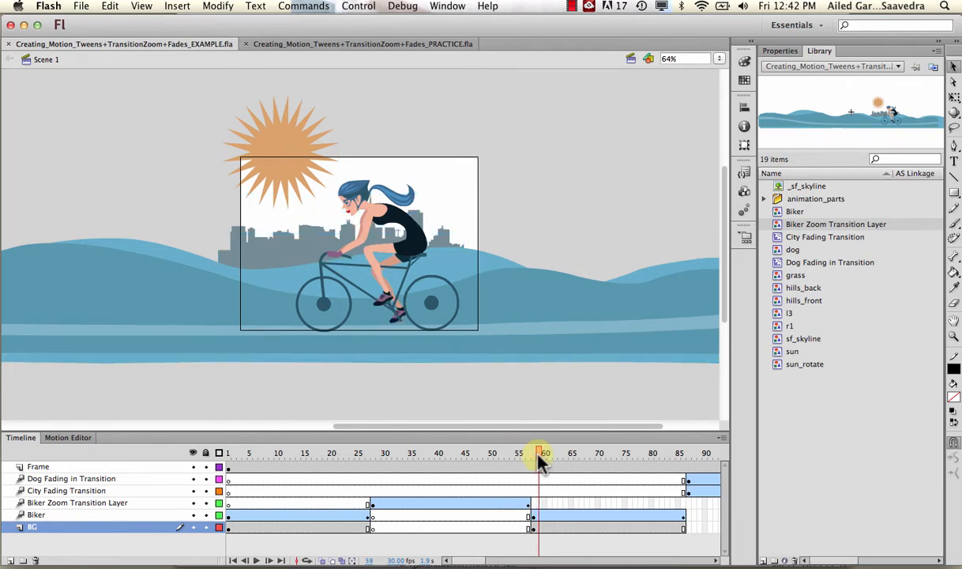
left_click_drag(544, 466, 683, 447)
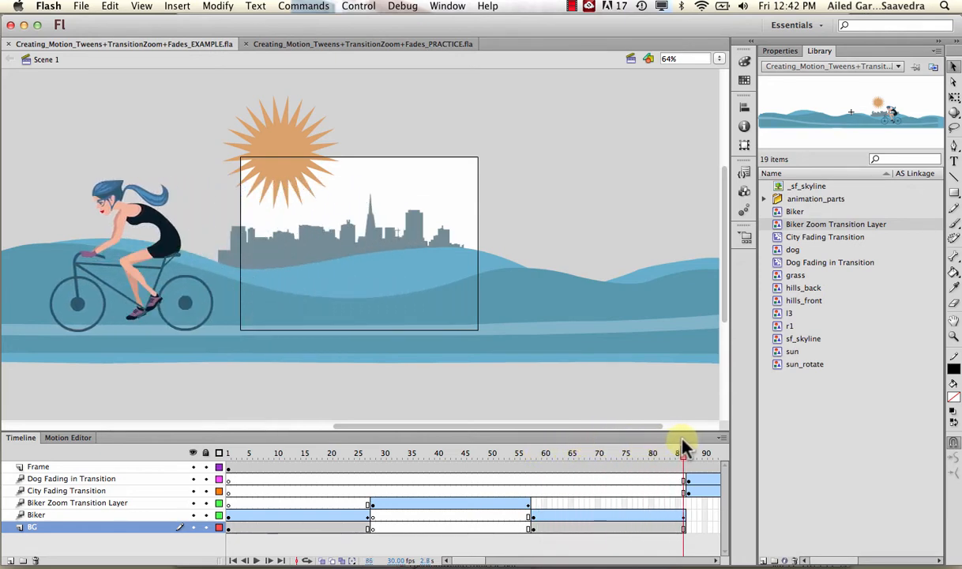
left_click(653, 527)
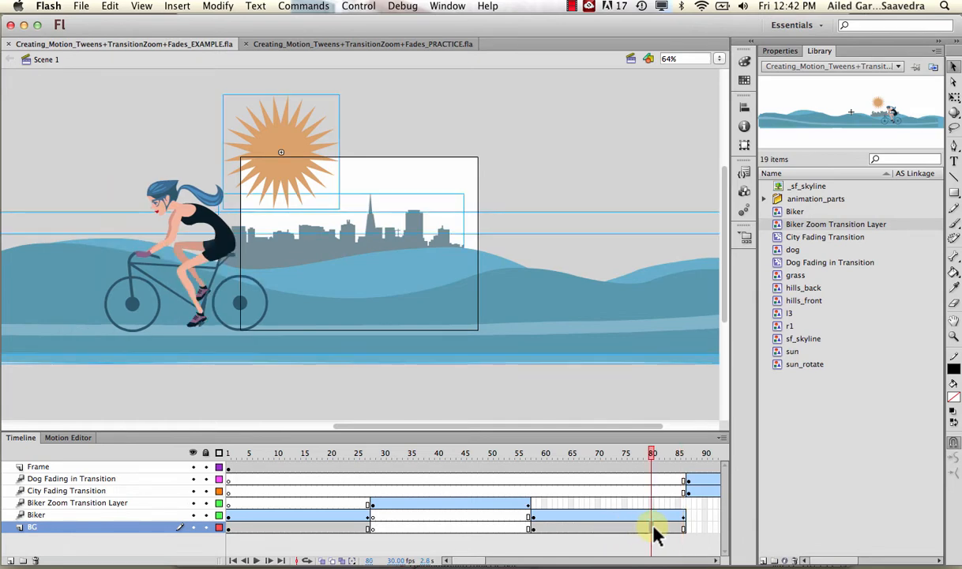
- Scrub the start of the dog and city fade tweens between frames 87 and 89
scroll(639, 457, "right", 6)
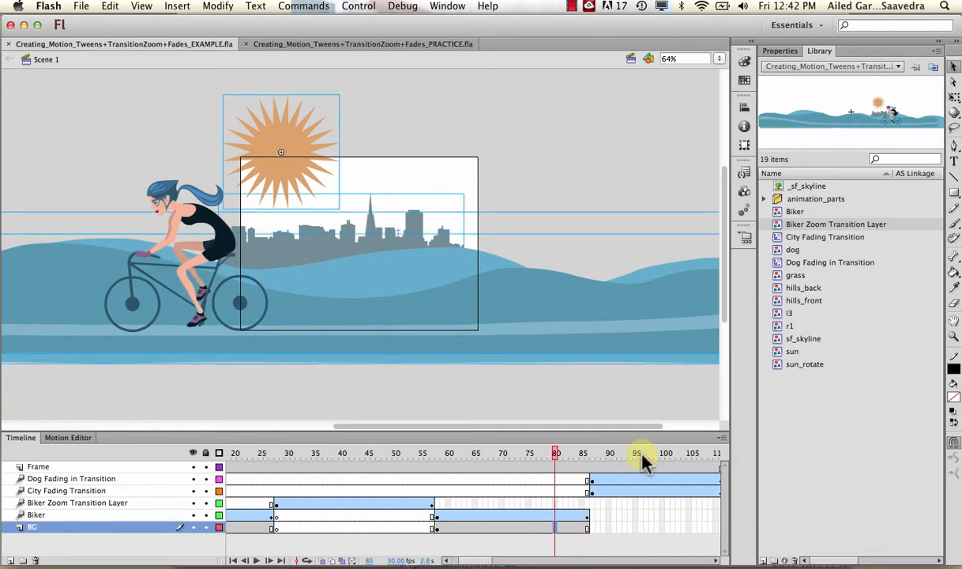
left_click(391, 455)
left_click_drag(393, 460, 406, 464)
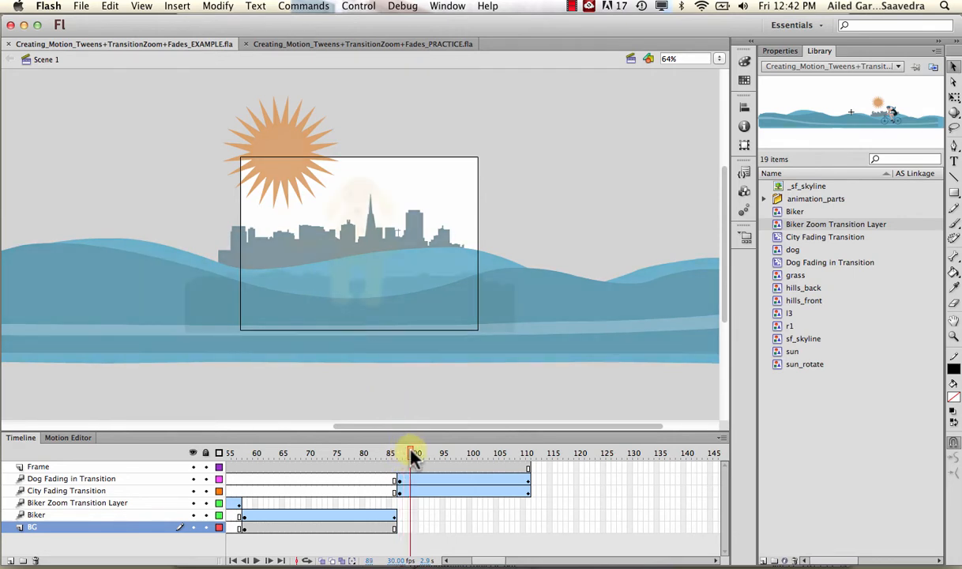
mouse_move(408, 455)
left_mouse_down()
mouse_move(530, 432)
mouse_move(403, 454)
left_mouse_up()
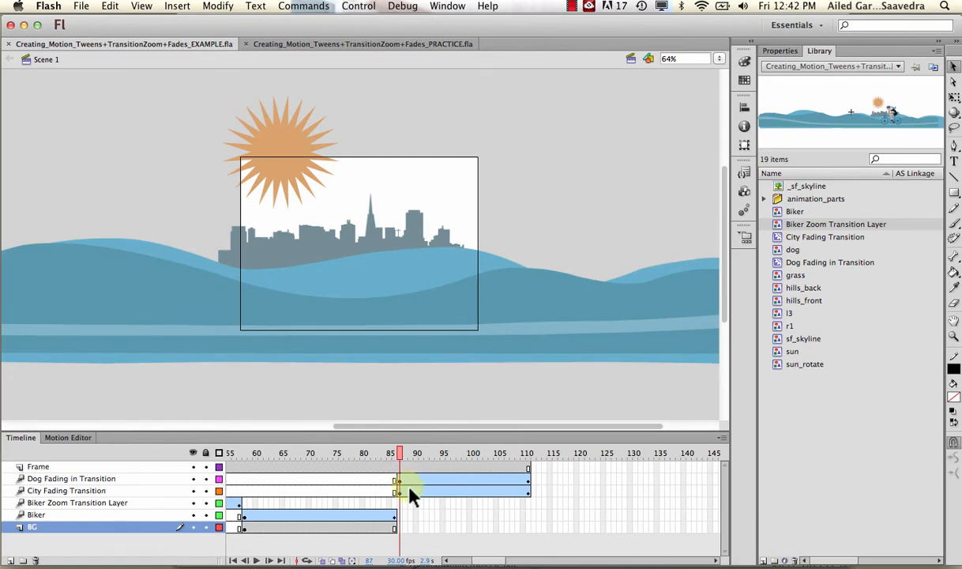
- Inspect the dog artwork at frame 87, the City Fading Transition layer at frame 91, and the Dog Fading in Transition library symbol
left_click(347, 278)
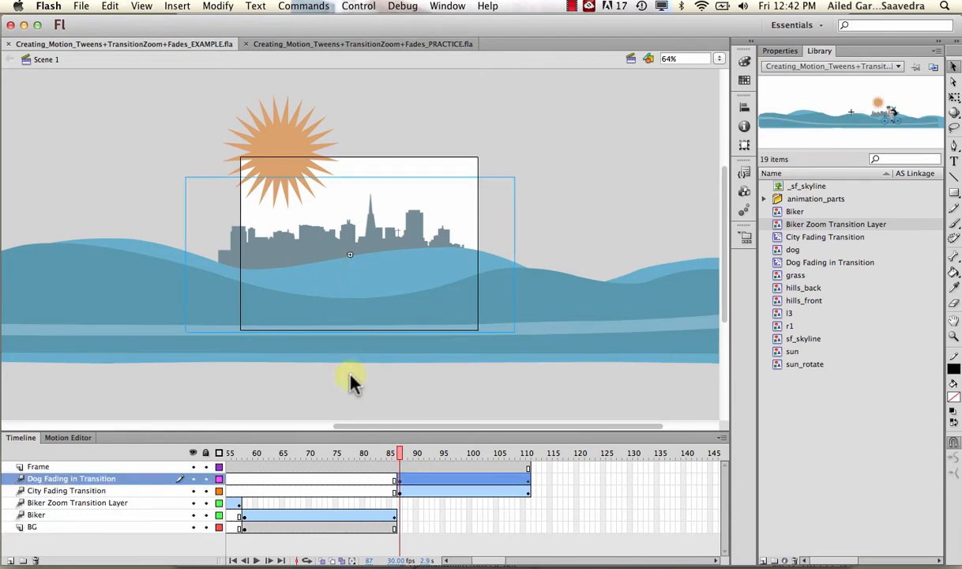
left_click(422, 492)
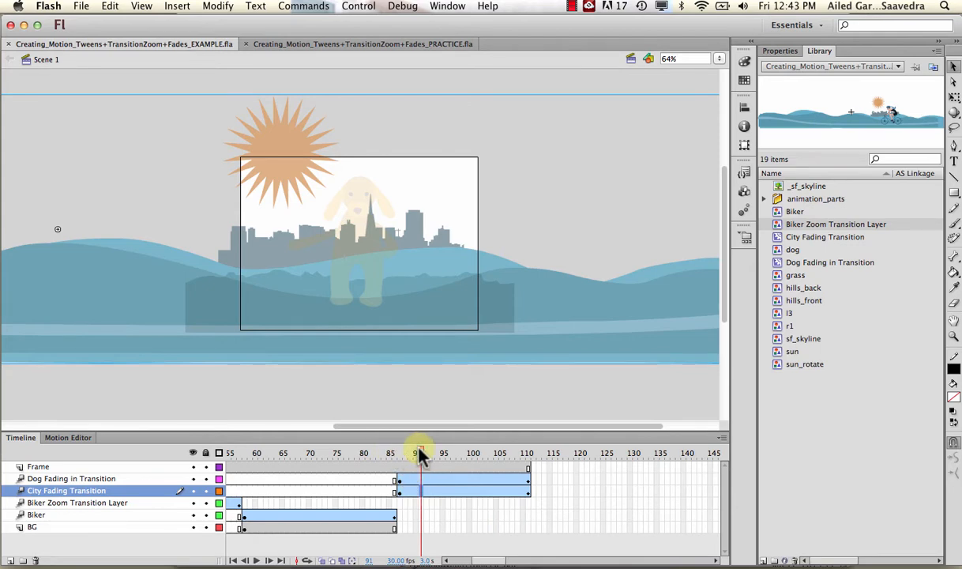
left_click(803, 262)
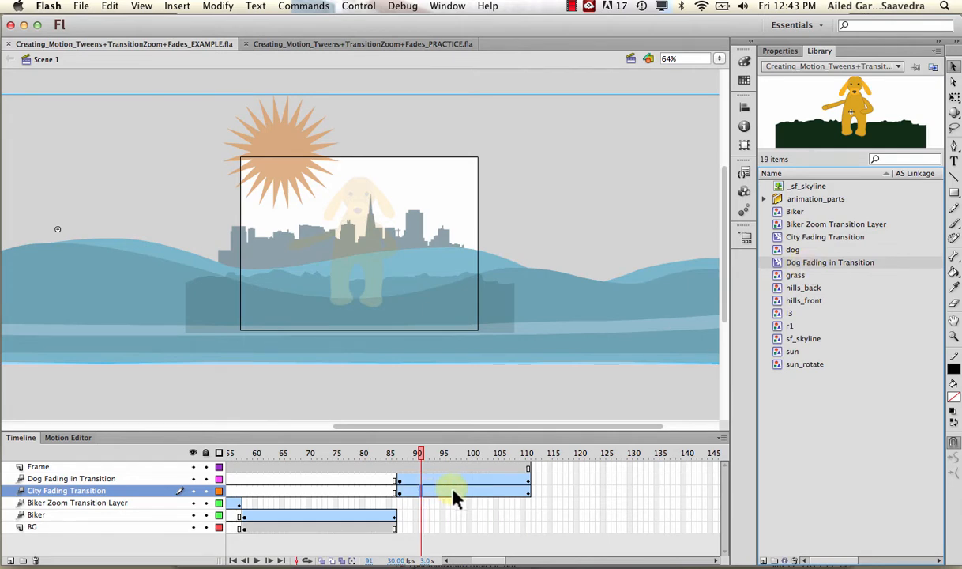
- Examine all artwork at frame 86, then scrub the City Fading Transition tween from frame 87 to frame 111
left_click(399, 457)
left_click_drag(398, 457, 394, 458)
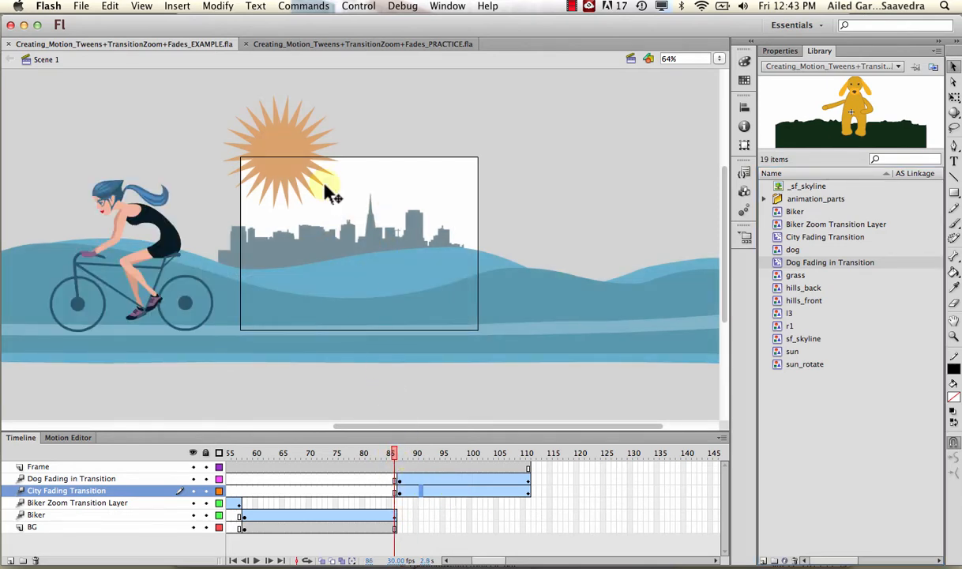
left_click_drag(306, 87, 461, 395)
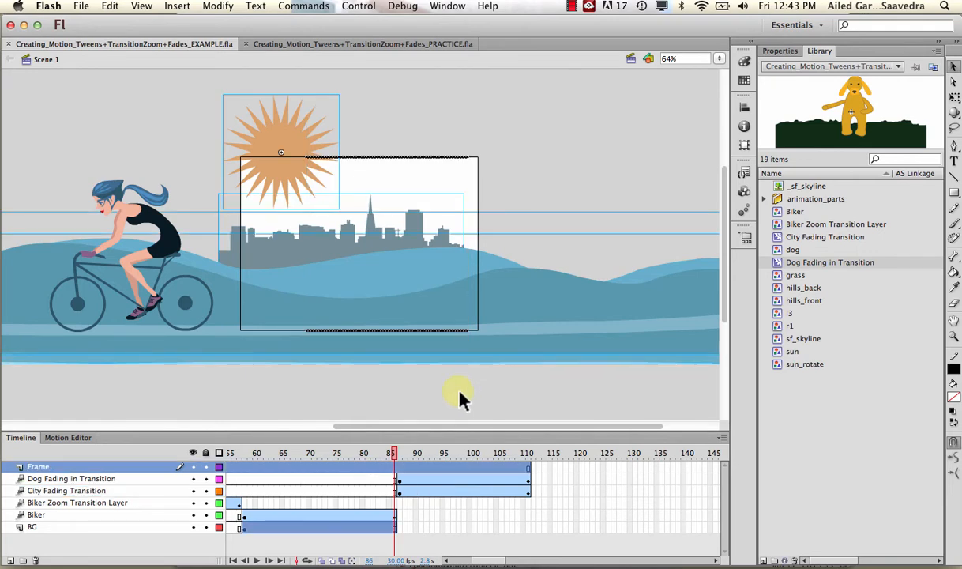
left_click(398, 493)
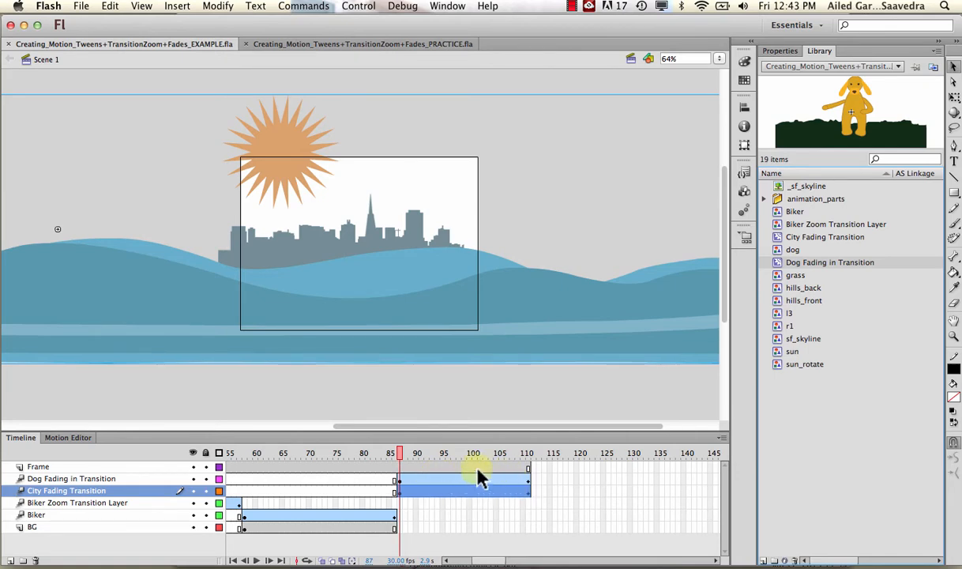
left_click_drag(398, 456, 526, 455)
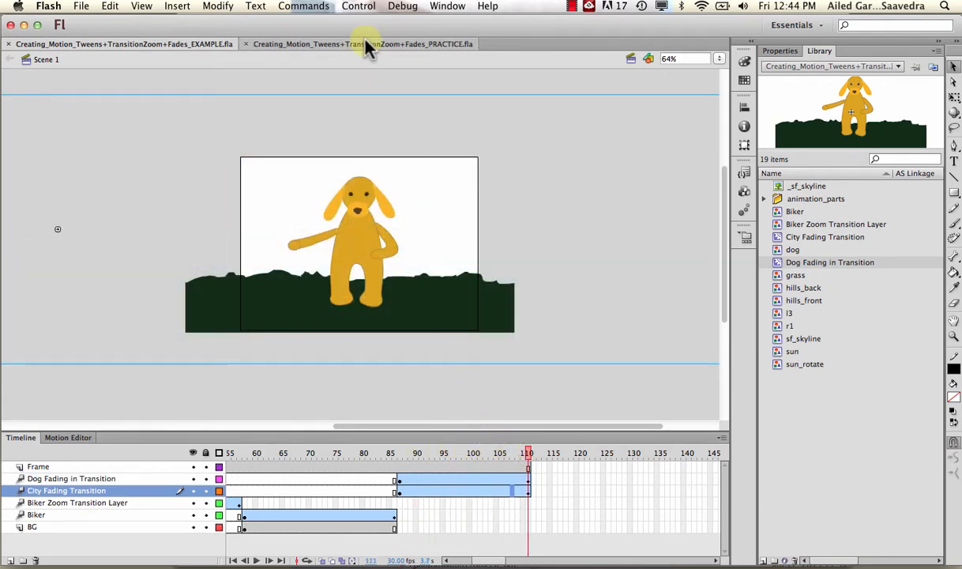
- Switch to the Creating_Motion_Tweens+TransitionZoom+Fades_PRACTICE.fla document and select its BG layer after checking the Biker layer
left_click(395, 47)
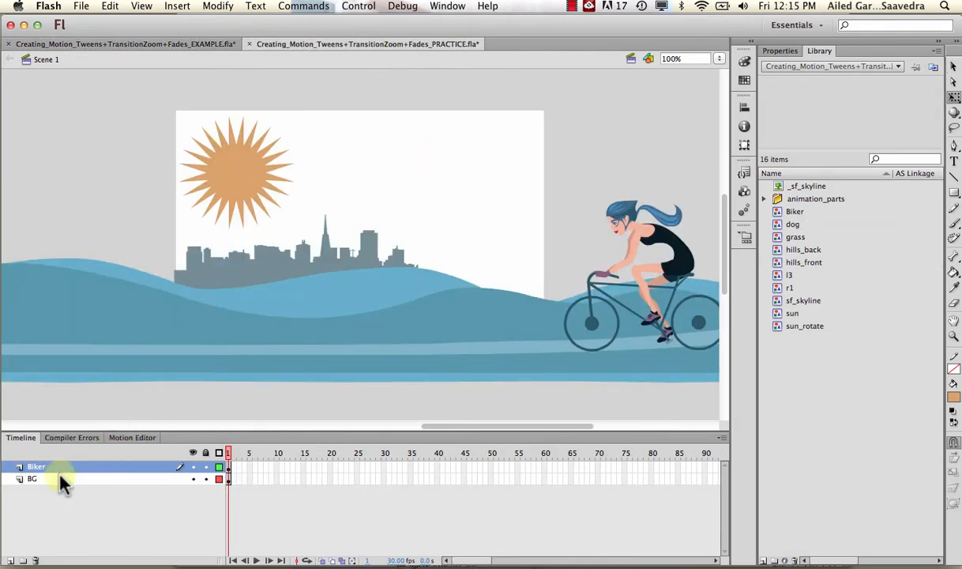
left_click(43, 468)
left_click(43, 480)
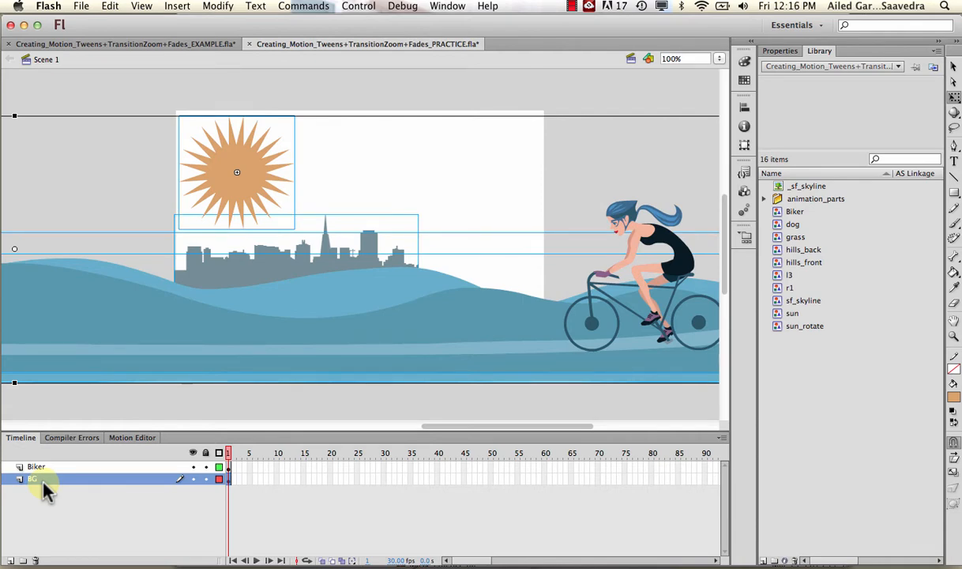
- Preview the sf_skyline, sun, hills_front and hills_back library symbols and select the biker on the stage
left_click(800, 304)
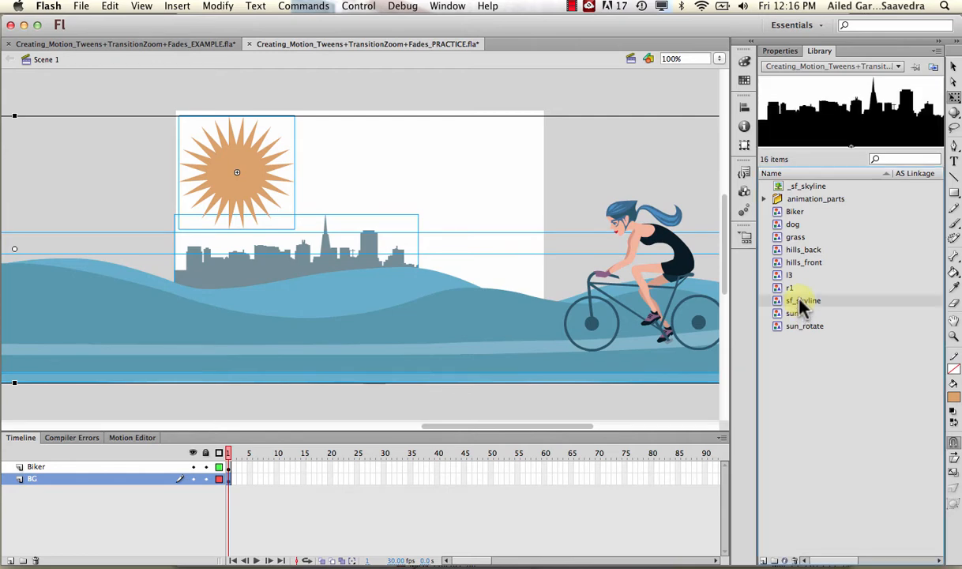
left_click(797, 314)
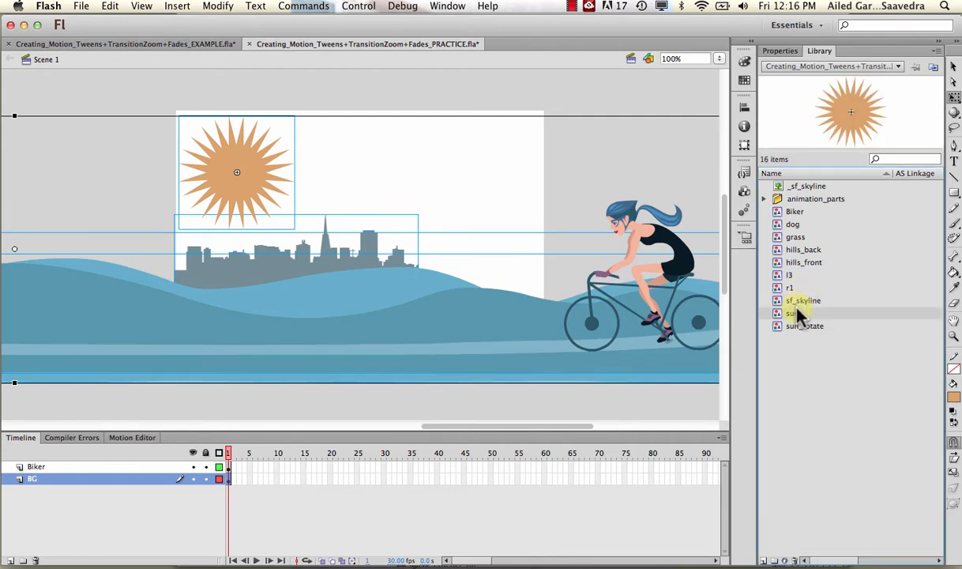
left_click(795, 267)
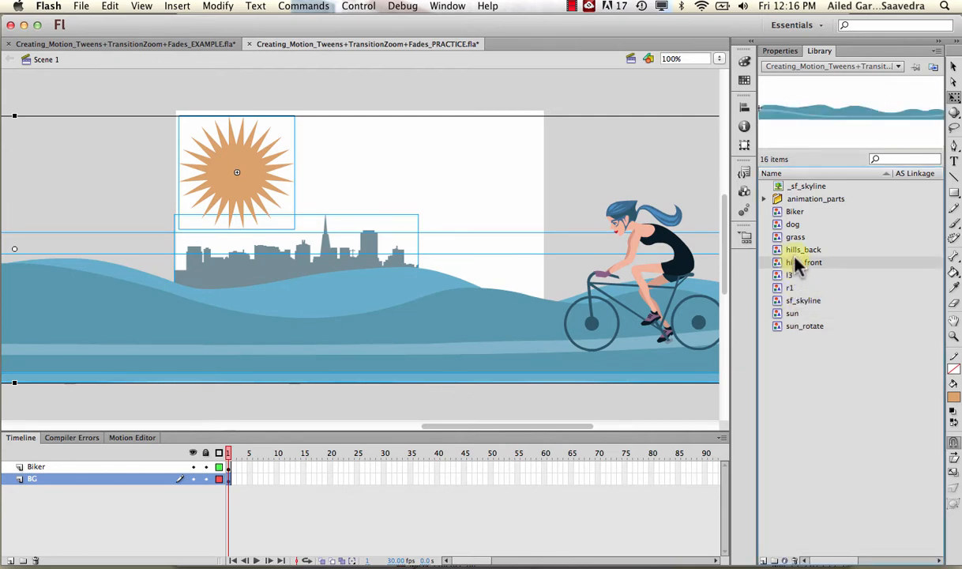
left_click(797, 250)
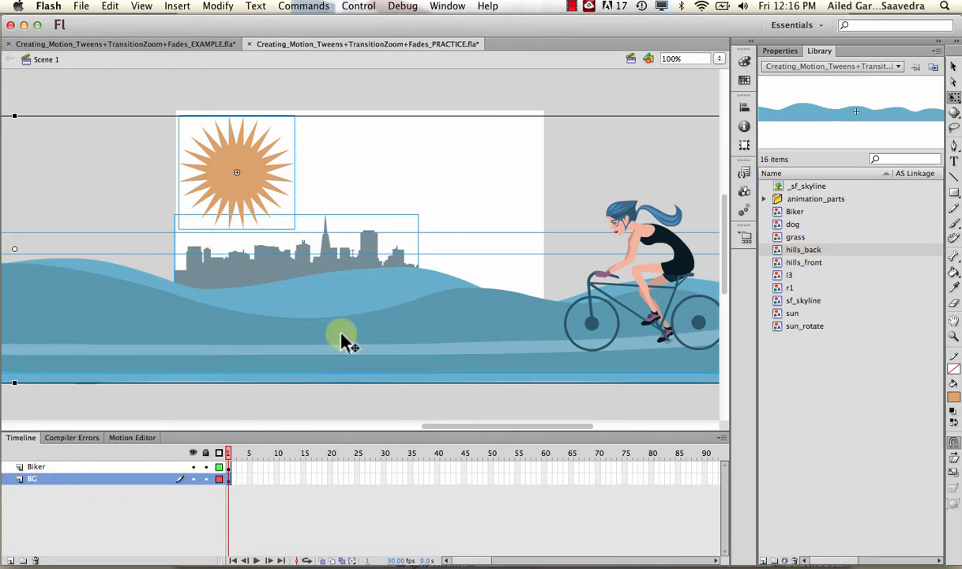
left_click(685, 259)
left_click(624, 253)
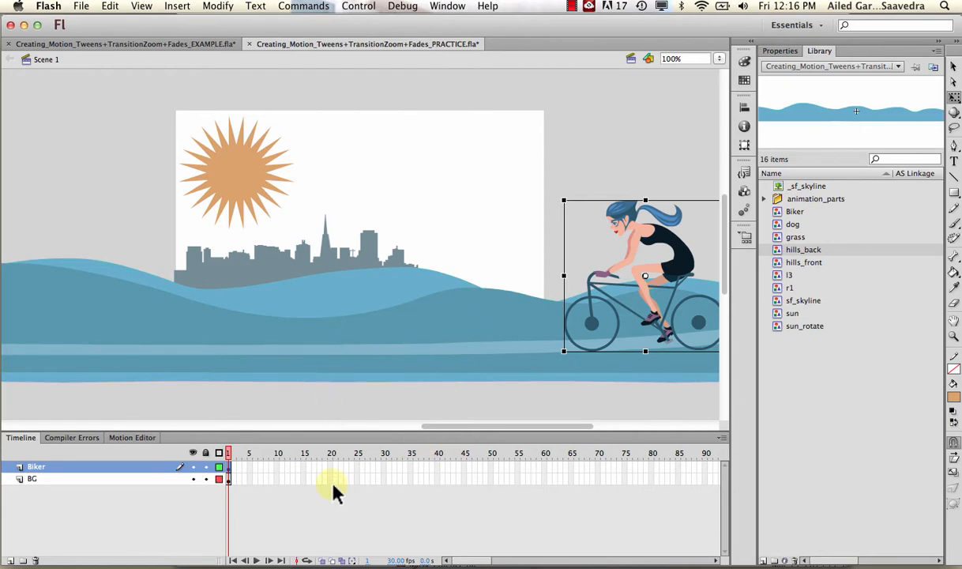
- Extend the BG layer to frame 27 by inserting a frame, and scrub the timeline up to it
left_click(369, 478)
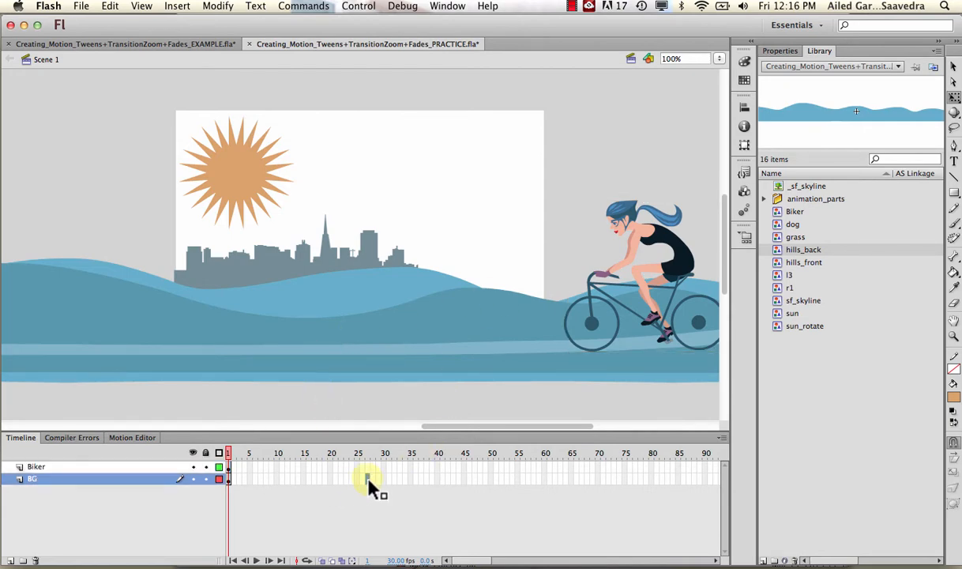
right_click(369, 480)
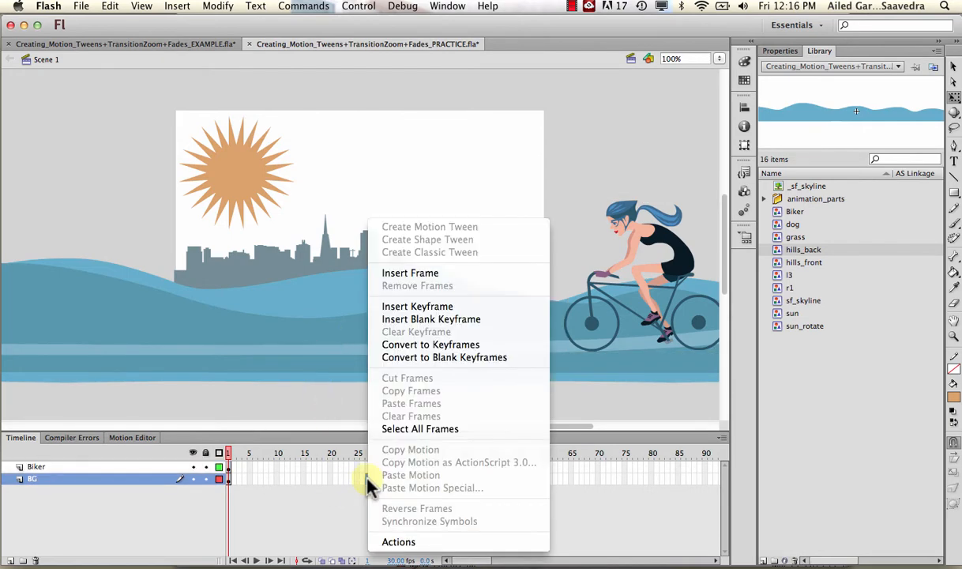
left_click(387, 272)
left_click_drag(260, 455, 366, 464)
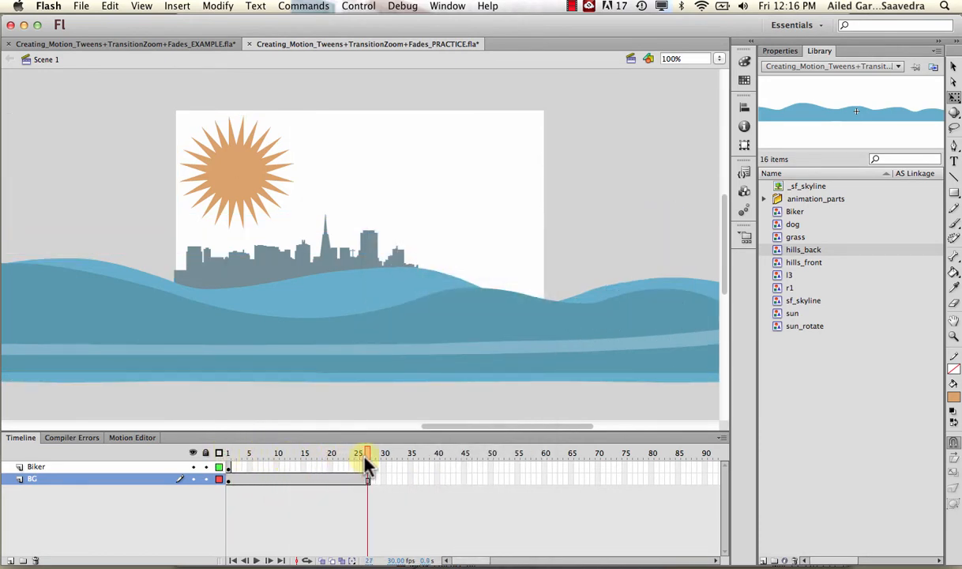
- Insert a frame at frame 27 on the Biker layer so it spans the same length as the background
left_click(368, 466)
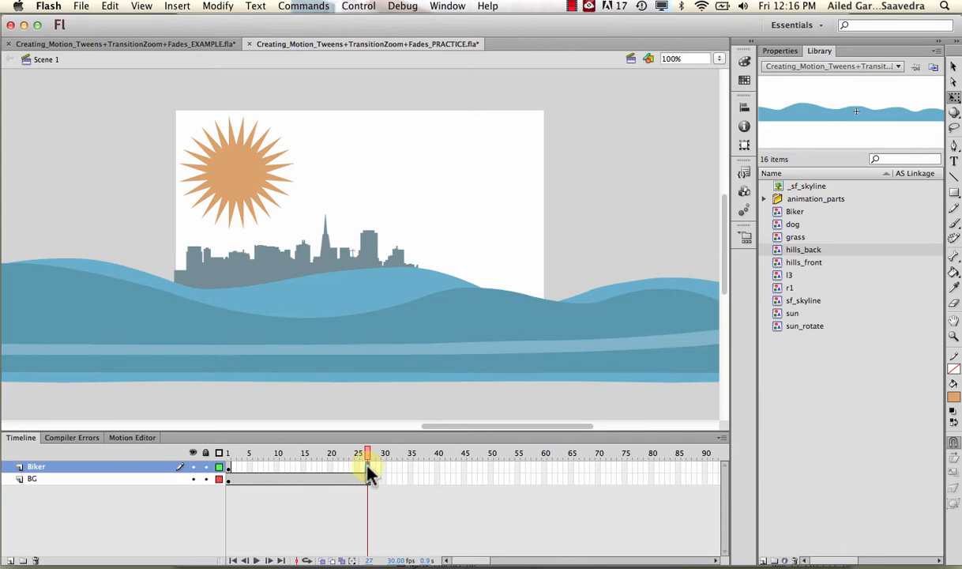
right_click(368, 465)
left_click(420, 272)
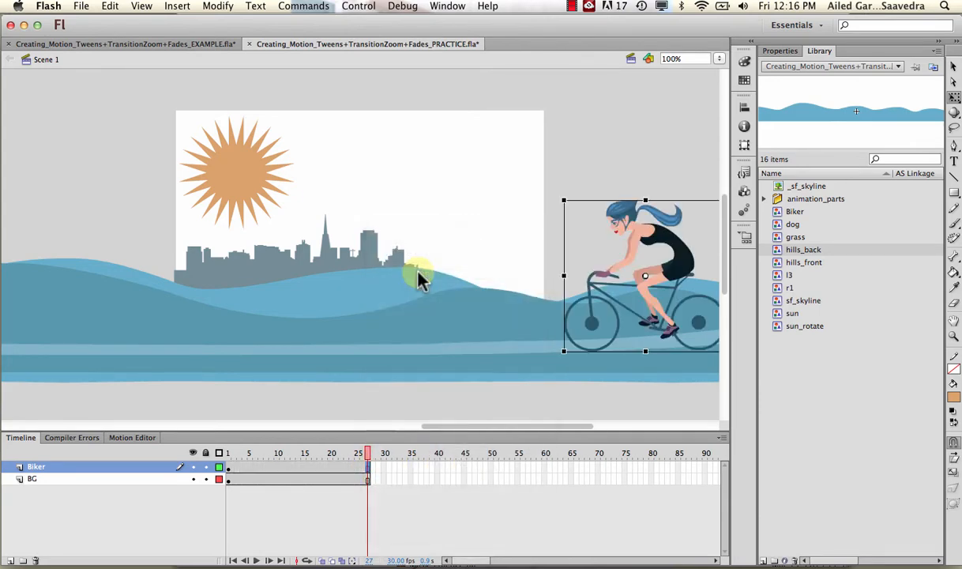
- Create a motion tween on the Biker layer and move the biker horizontally to the middle of the stage at frame 27
left_click(345, 468)
right_click(345, 468)
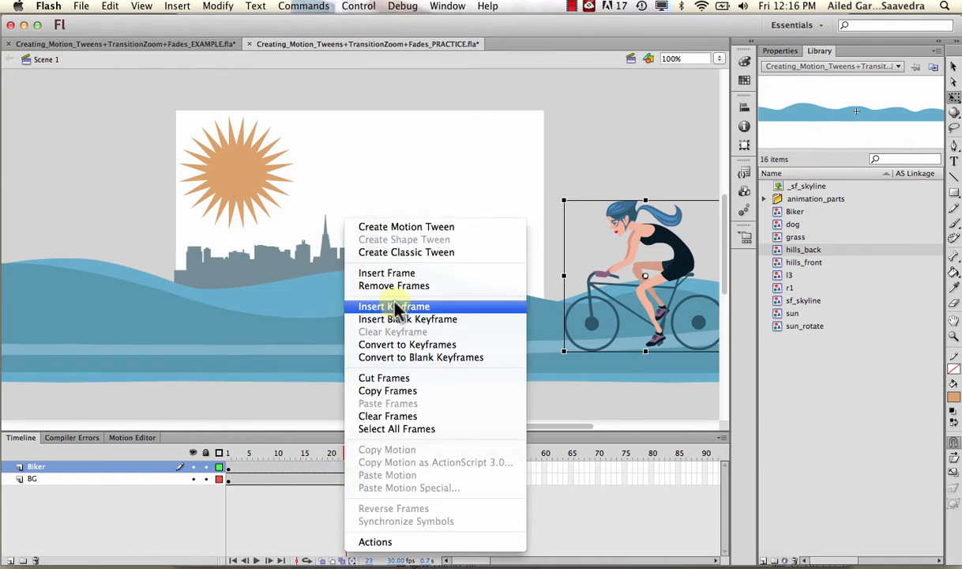
left_click(390, 223)
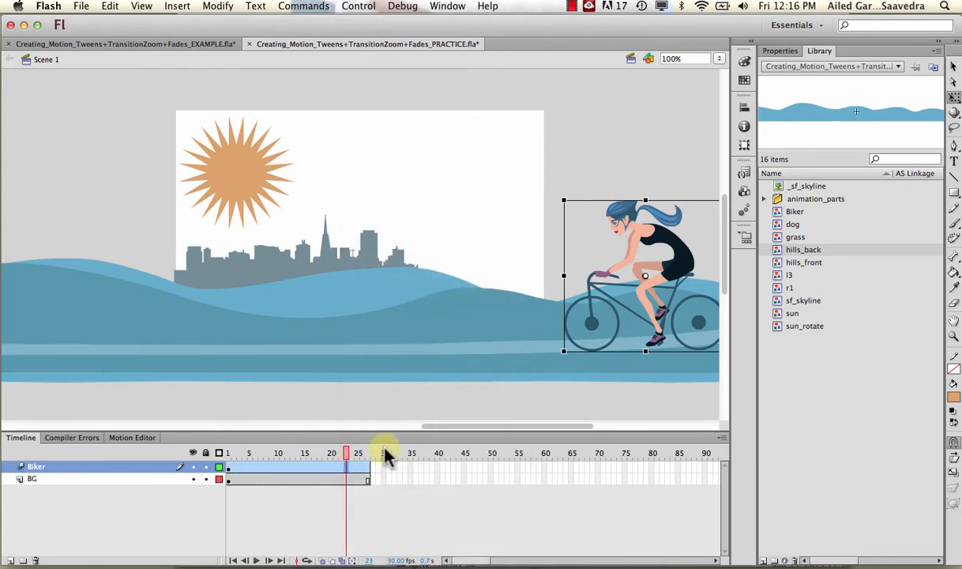
left_click(367, 454)
left_click_drag(678, 251, 375, 245)
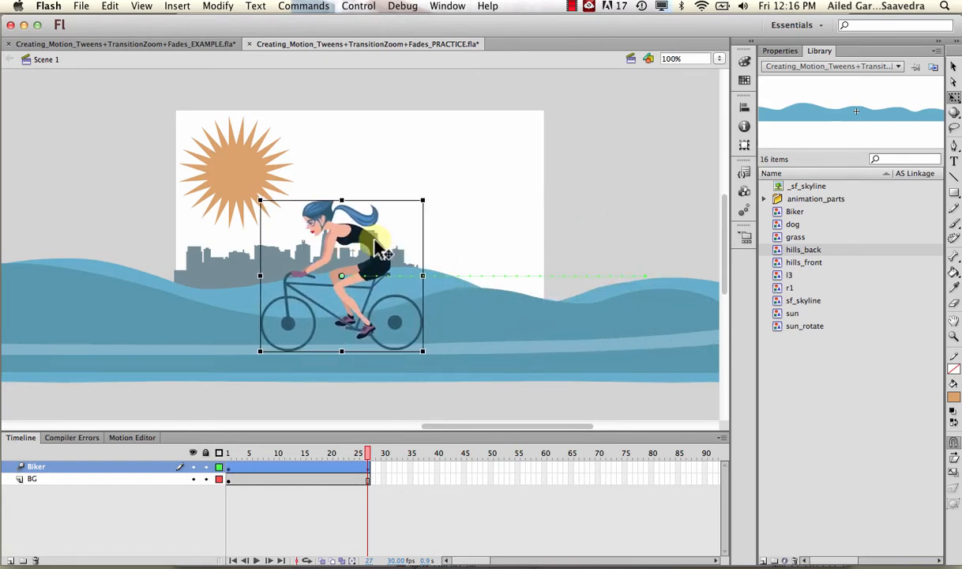
left_click_drag(336, 452, 368, 446)
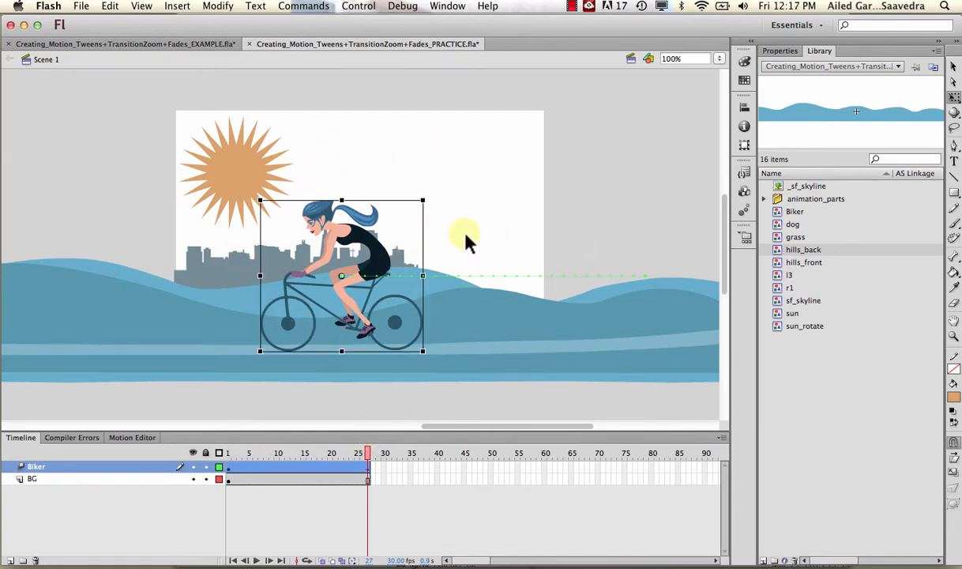
- Add a new layer above Biker and name it "Biker Zoom Transition Layer"
left_click(11, 560)
double_click(33, 466)
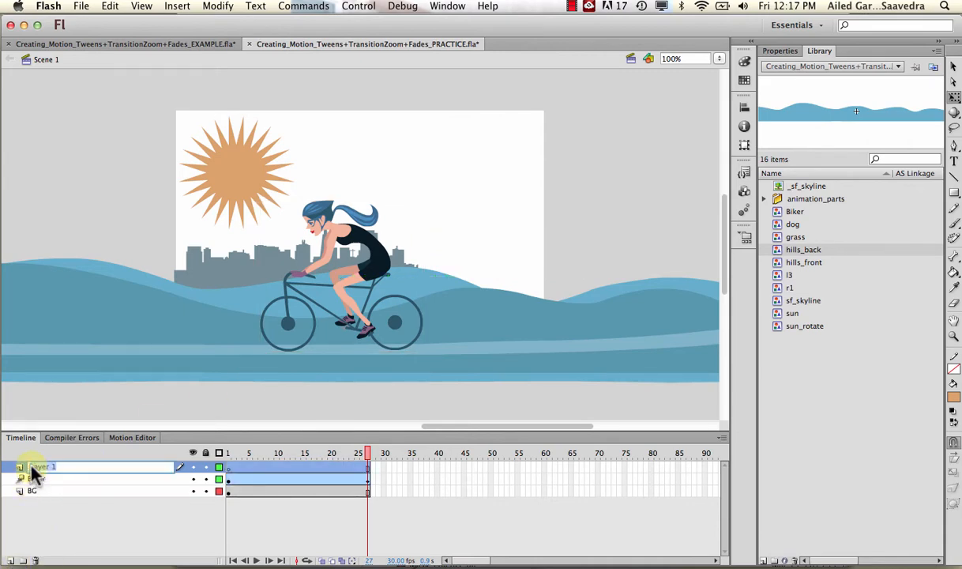
type("Bi")
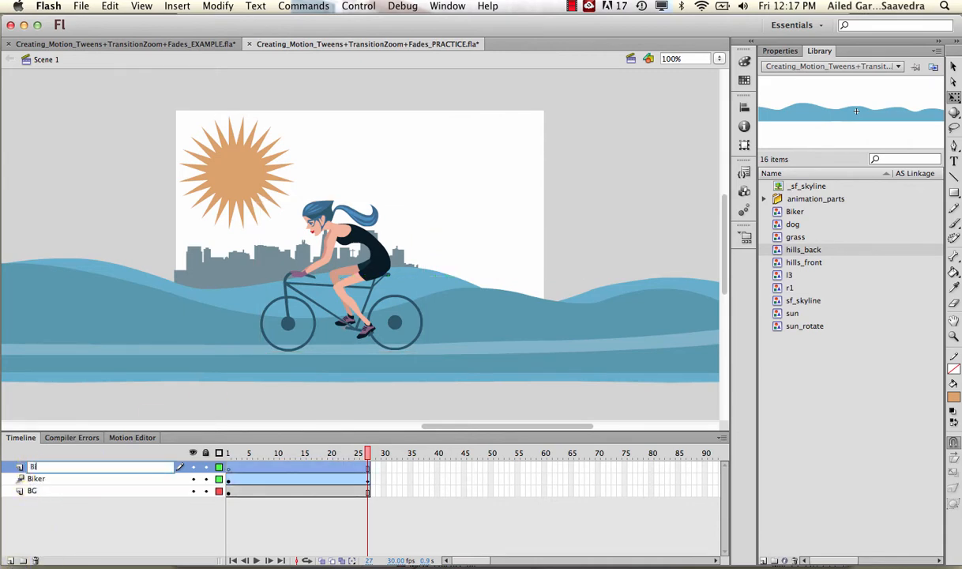
type("ker Zoom Transition Layer")
- Copy all the biker and background artwork on the stage at frame 27
left_click(138, 490)
left_click_drag(227, 455, 368, 464)
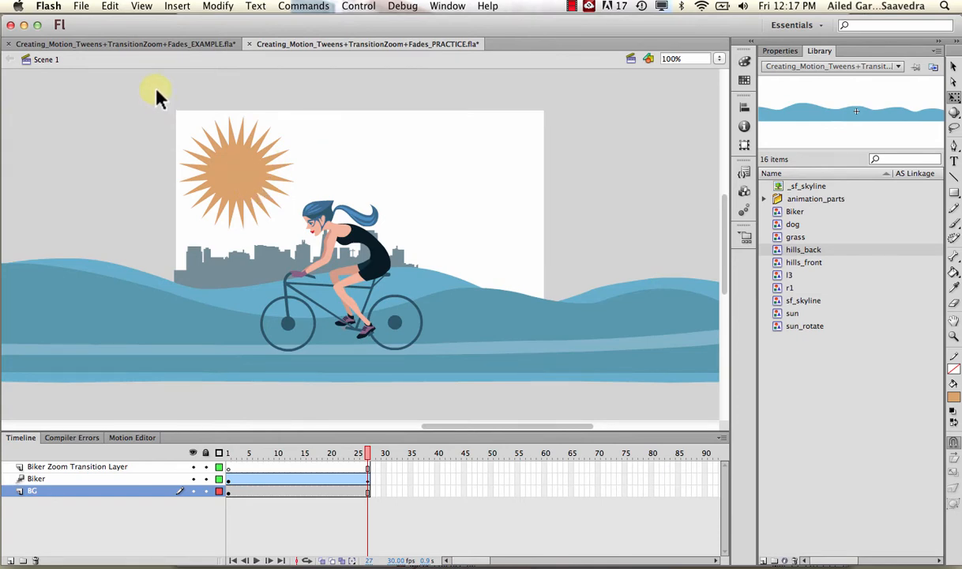
left_click_drag(156, 94, 574, 410)
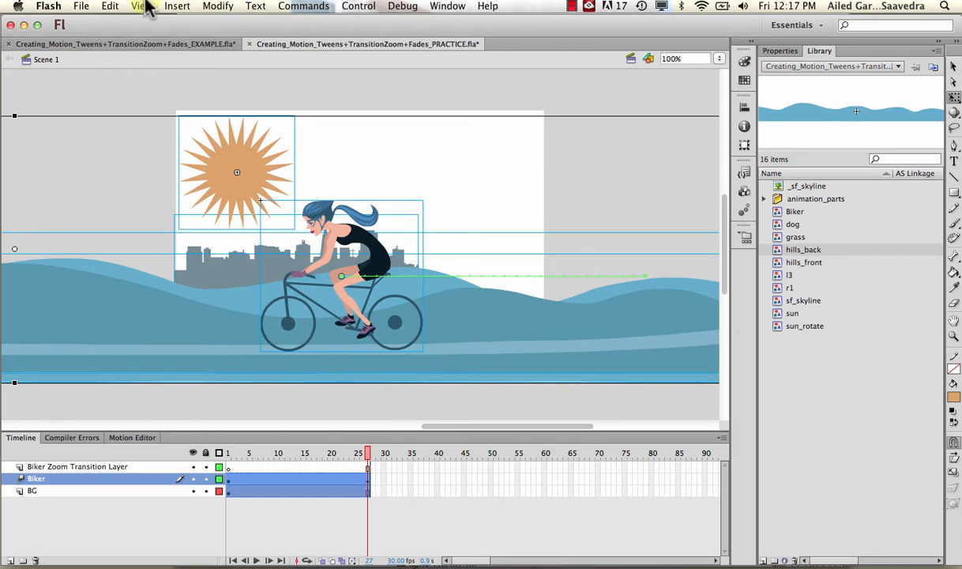
left_click(110, 5)
left_click(121, 69)
- Insert a keyframe at frame 28 of the Biker Zoom Transition Layer and paste the copied artwork in place there
left_click(372, 467)
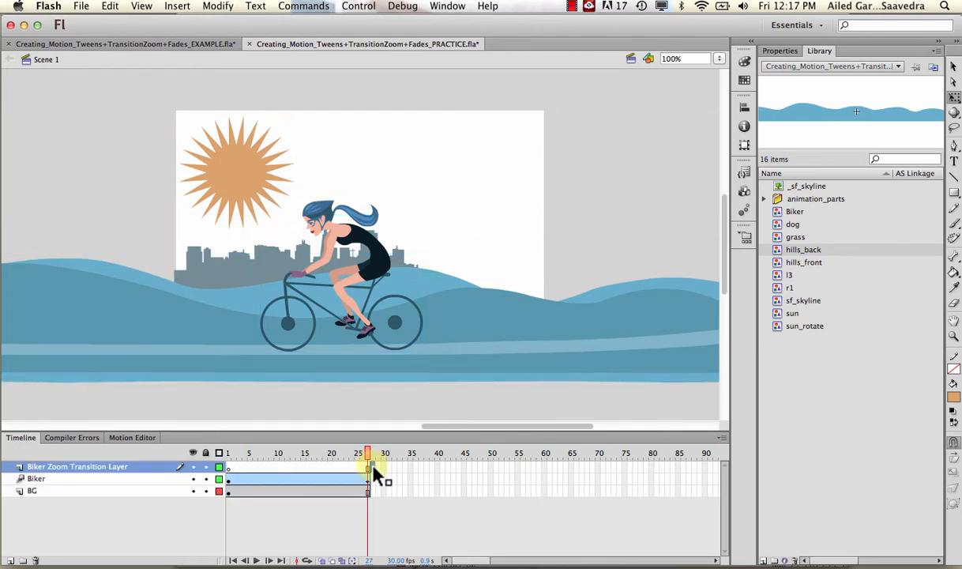
right_click(373, 471)
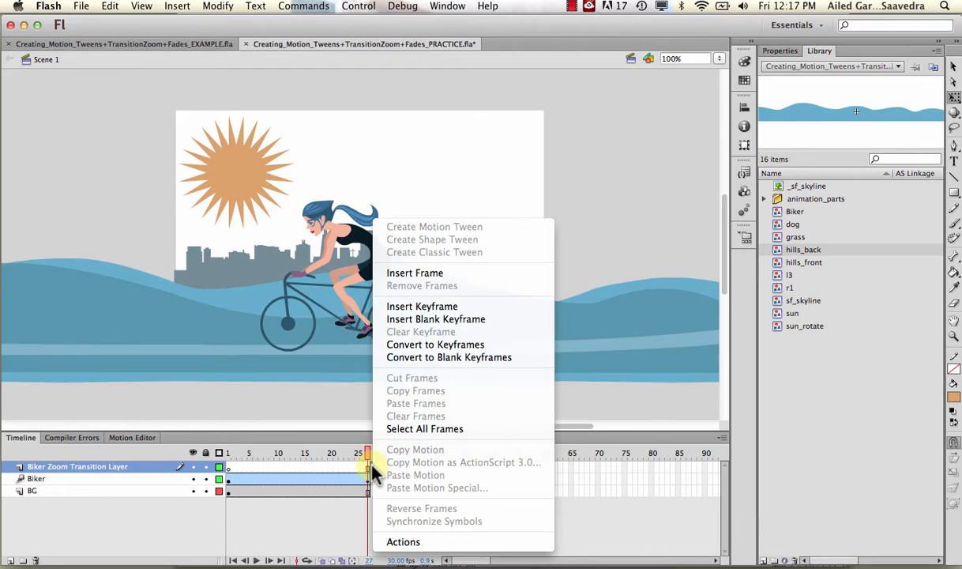
left_click(408, 309)
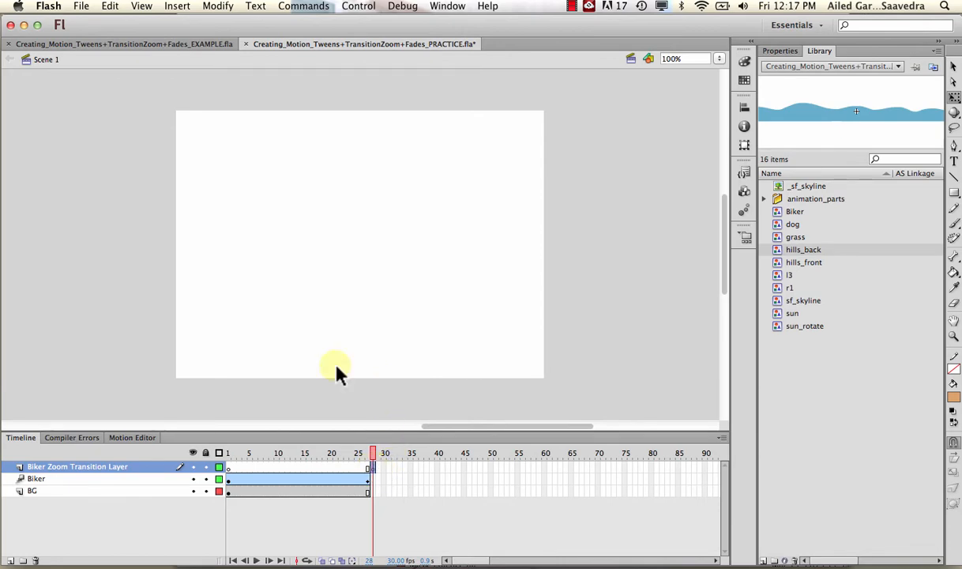
left_click(113, 6)
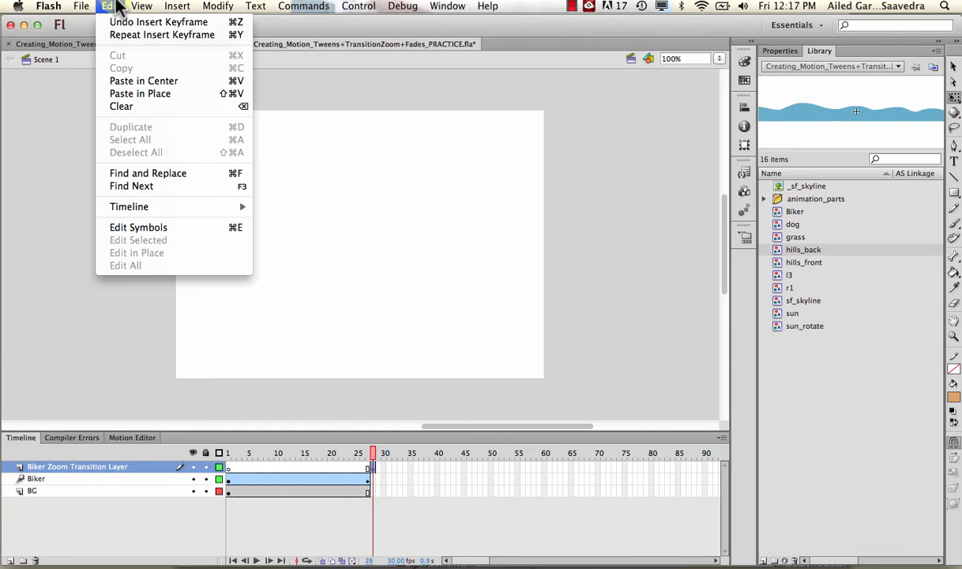
left_click(122, 91)
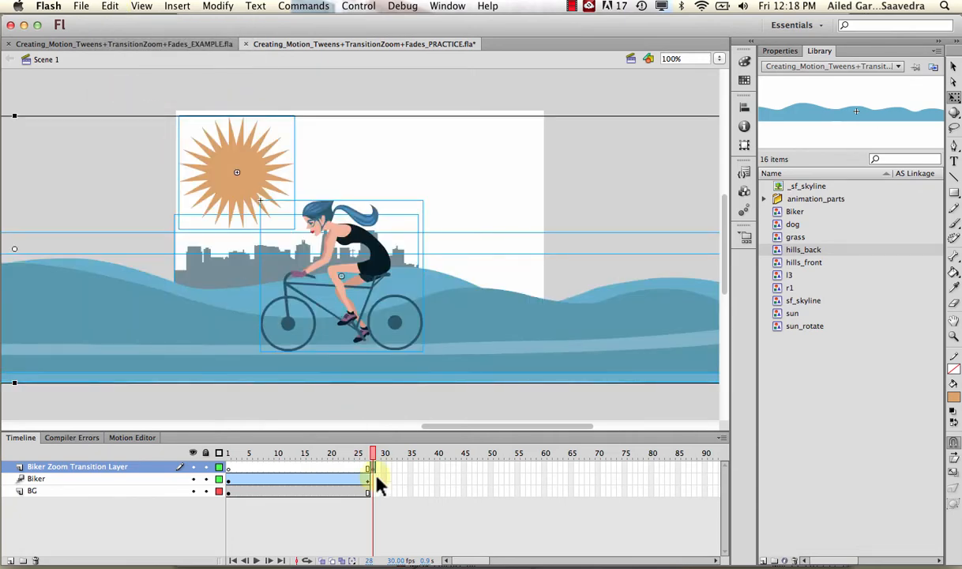
- Convert all the artwork at frame 28 into one graphic symbol named "Biker Zoom Transition Layer"
left_click_drag(374, 453, 374, 454)
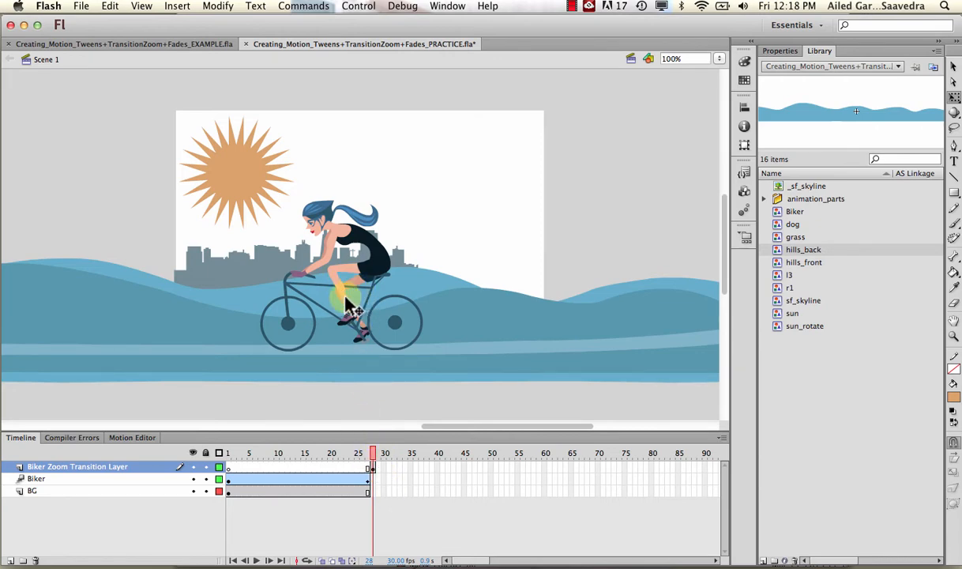
left_click_drag(374, 456, 374, 458)
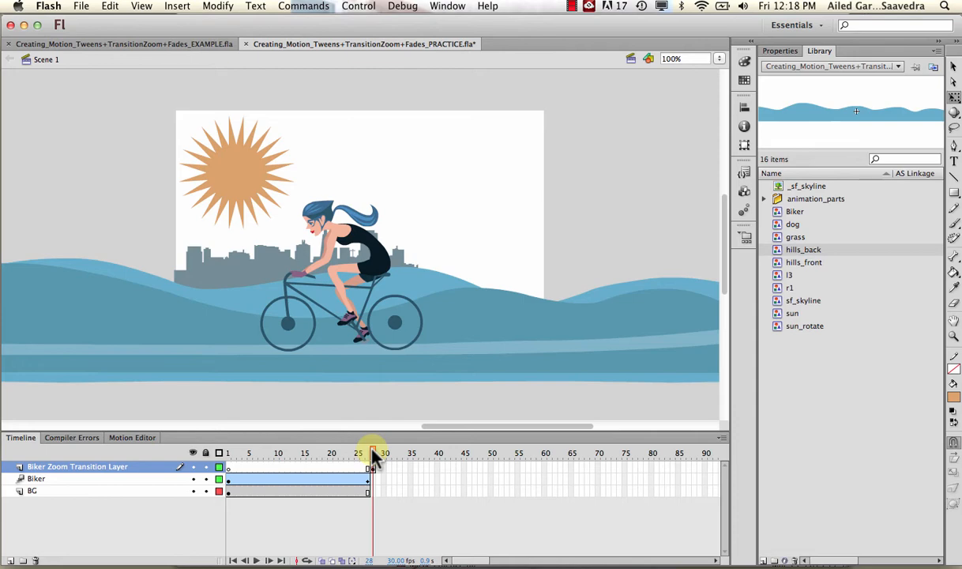
left_click_drag(126, 104, 500, 390)
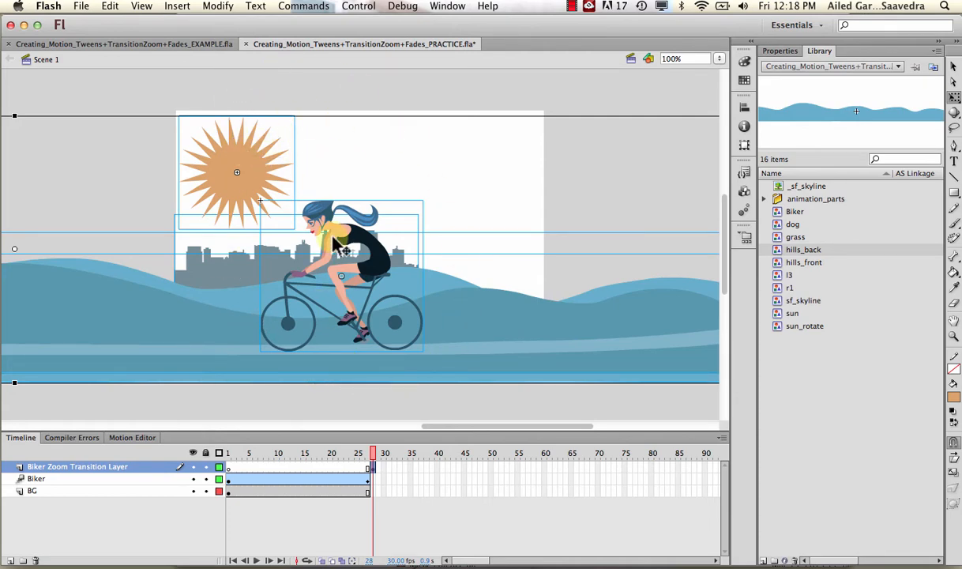
right_click(268, 196)
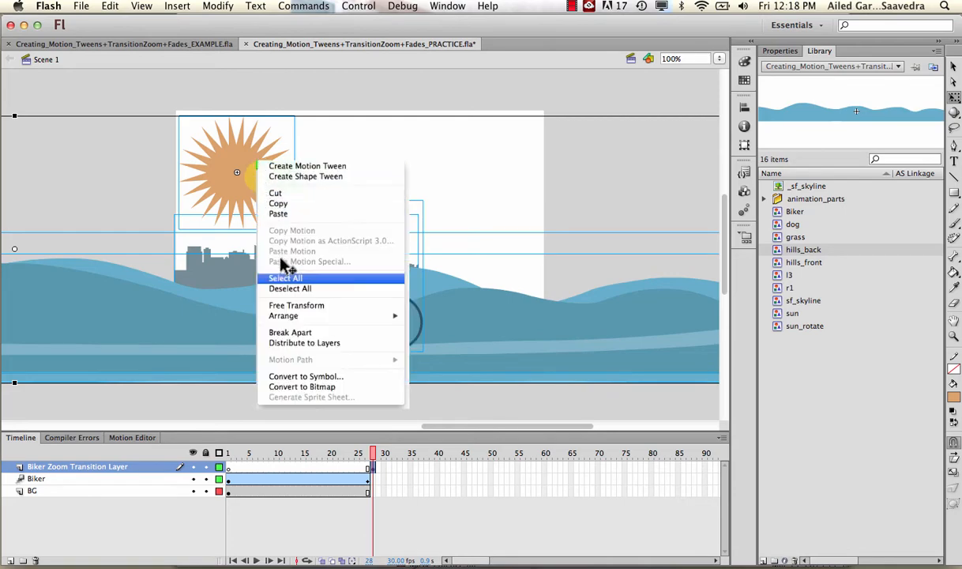
left_click(310, 376)
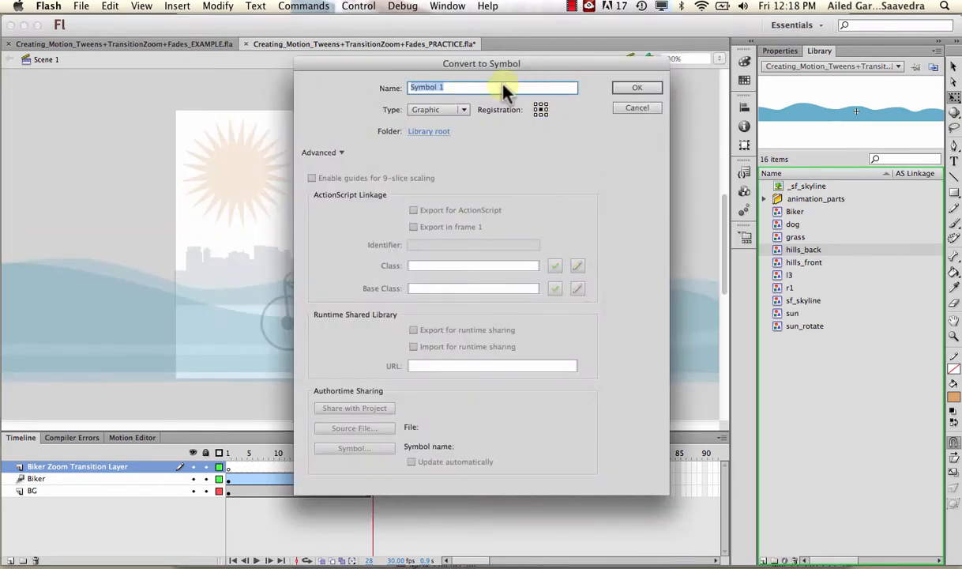
left_click_drag(458, 58, 527, 65)
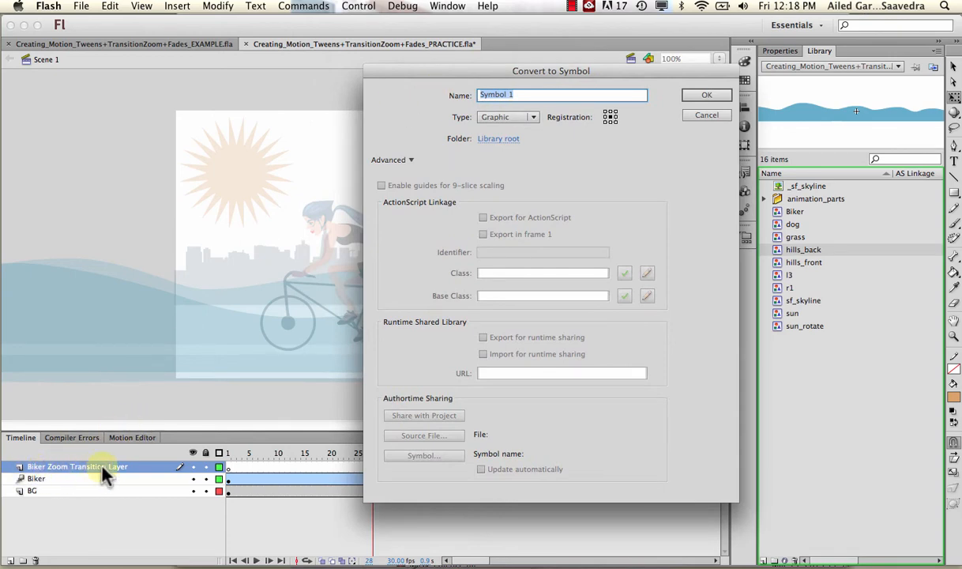
type("Biker Zoom Trans")
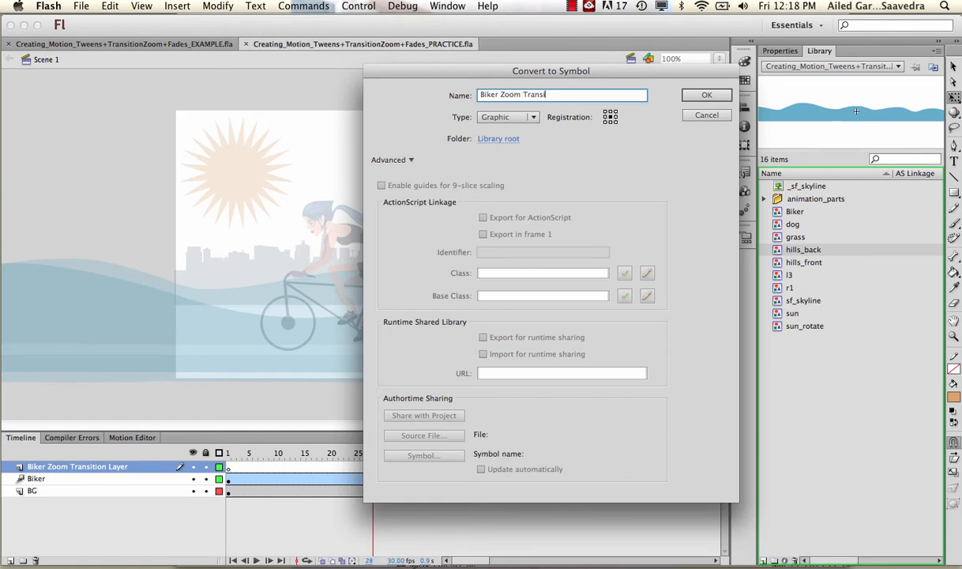
type("ition Layer")
left_click(703, 97)
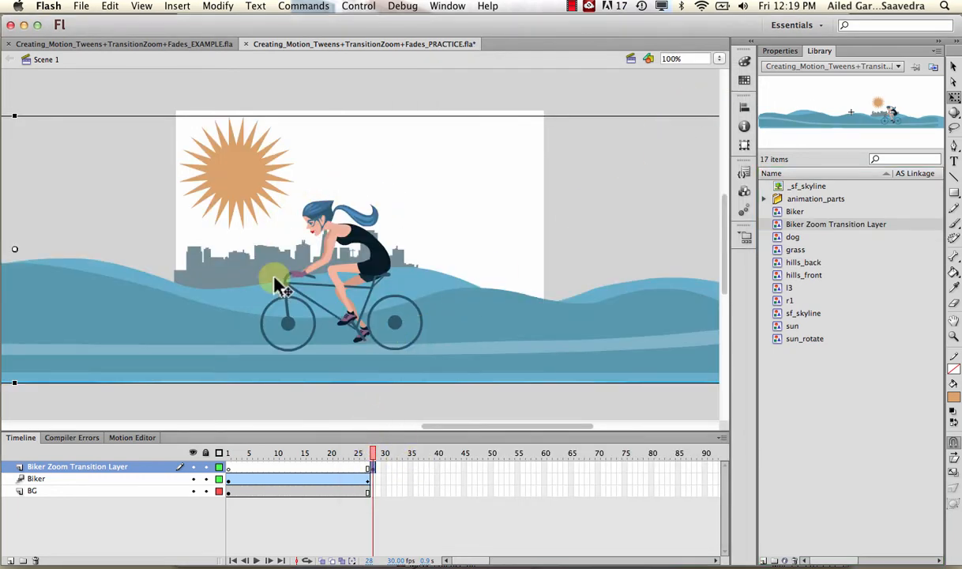
- Extend the Biker Zoom Transition Layer to frame 57 and create a motion tween on its span from frame 28
left_click(375, 458)
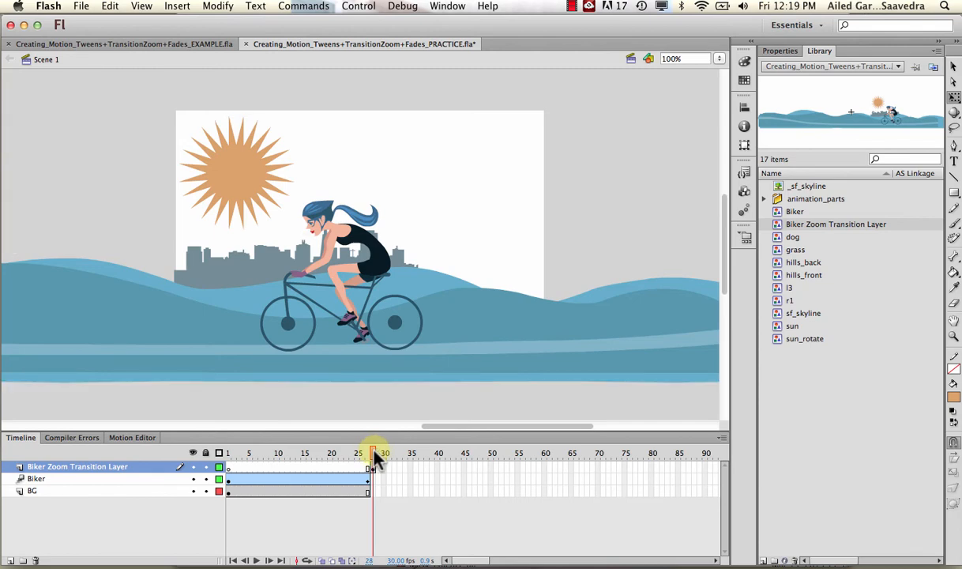
right_click(530, 472)
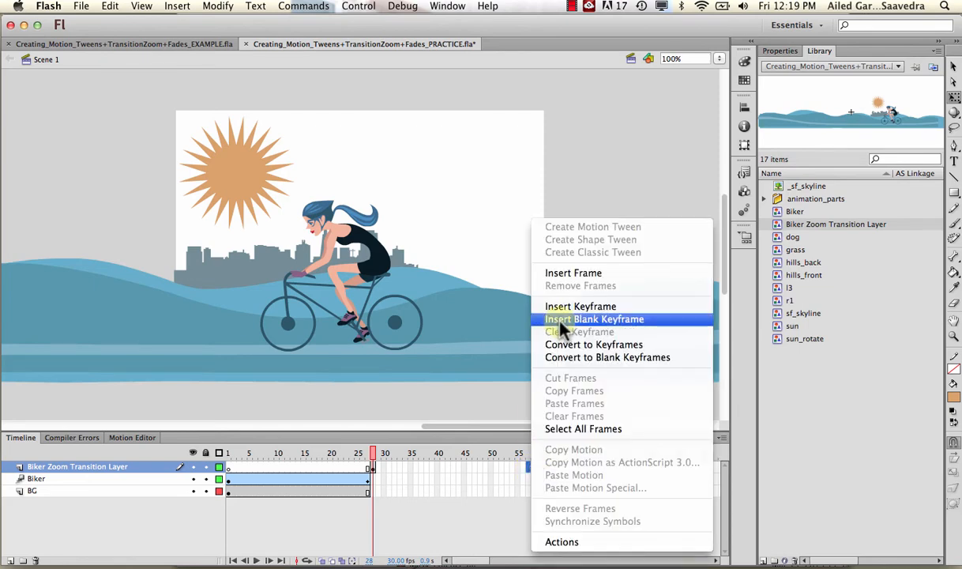
left_click(564, 275)
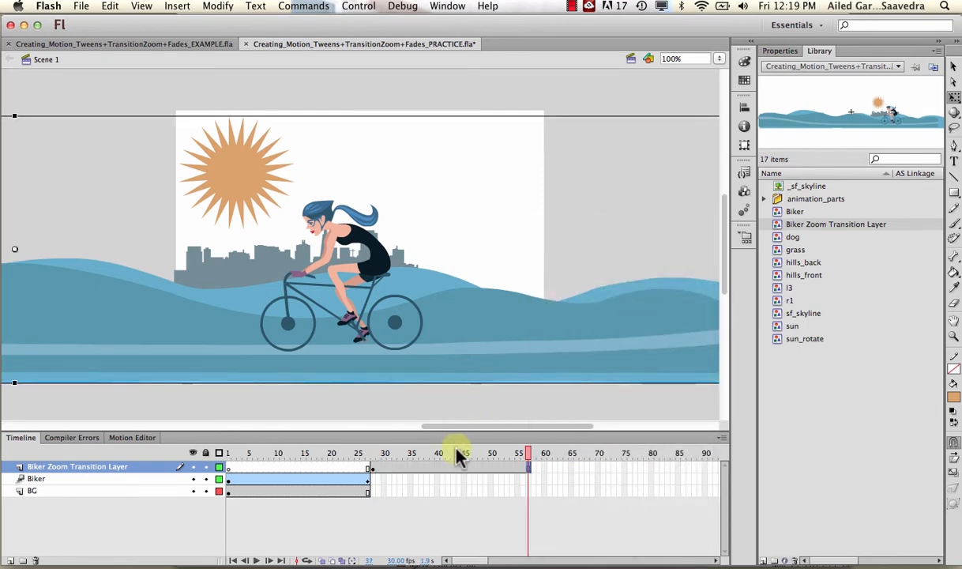
left_click(455, 470)
right_click(454, 470)
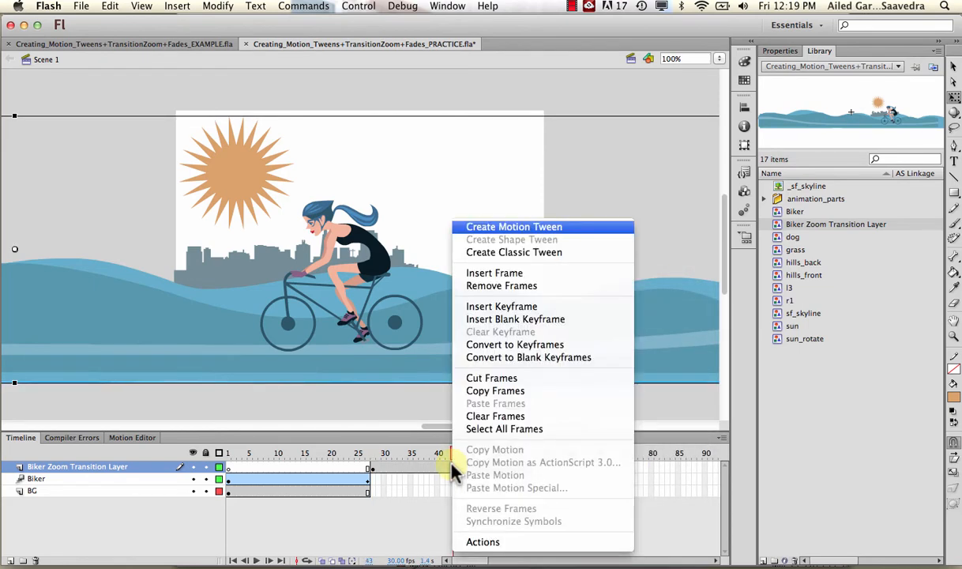
left_click(522, 227)
- At frame 57, enlarge the Biker Zoom Transition Layer symbol proportionally with Free Transform
left_click(529, 457)
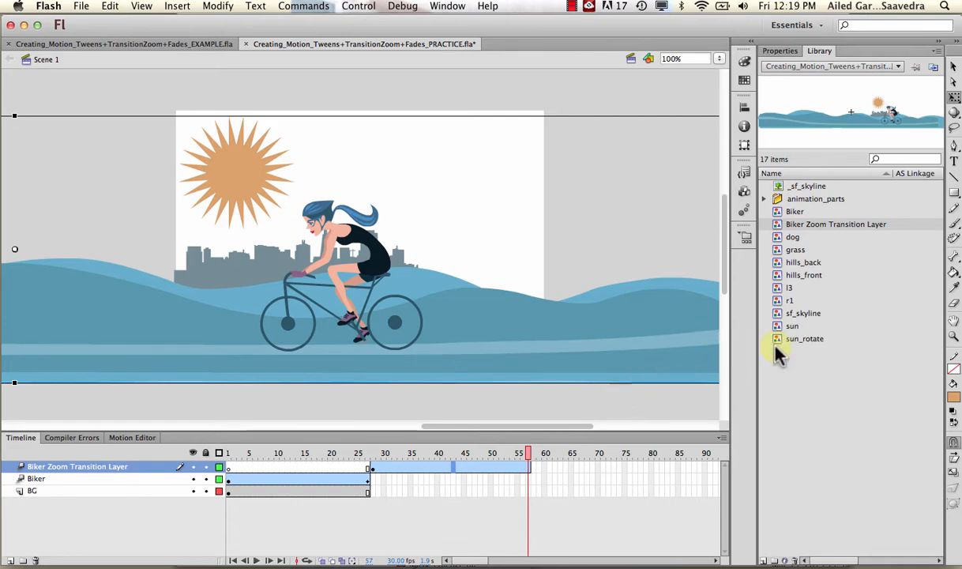
left_click(953, 338)
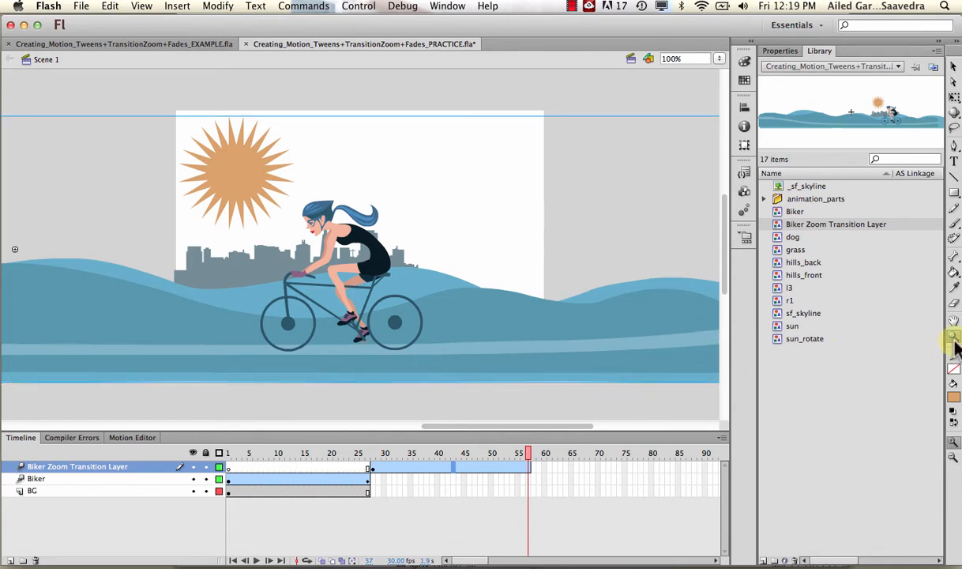
left_click(409, 313, "alt")
left_click(409, 313, "alt")
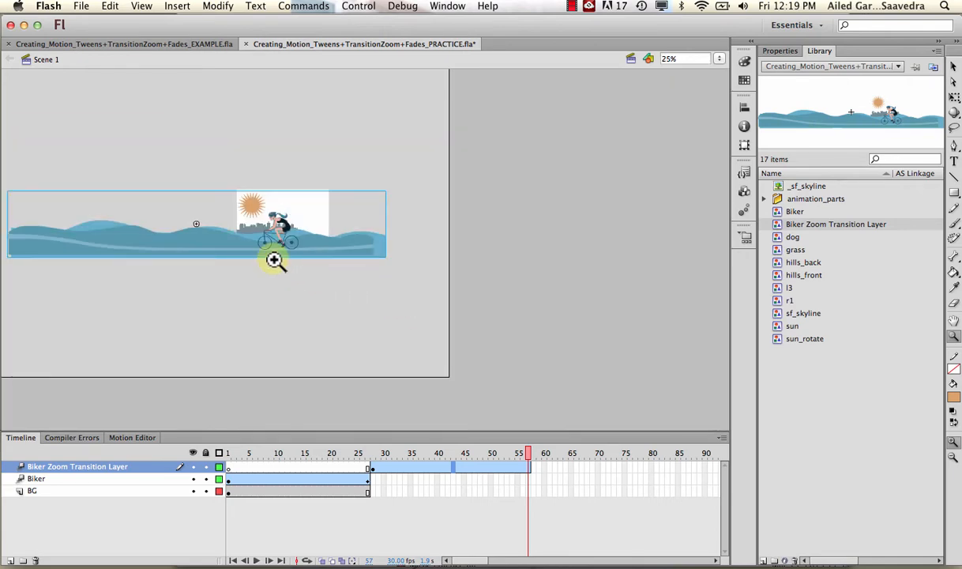
key("super+equal")
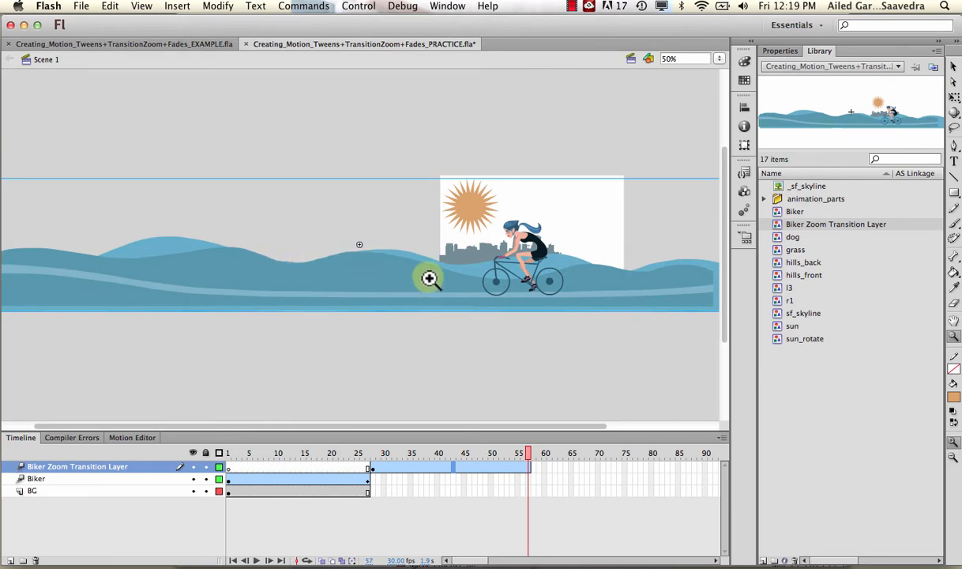
left_click_drag(541, 308, 428, 311)
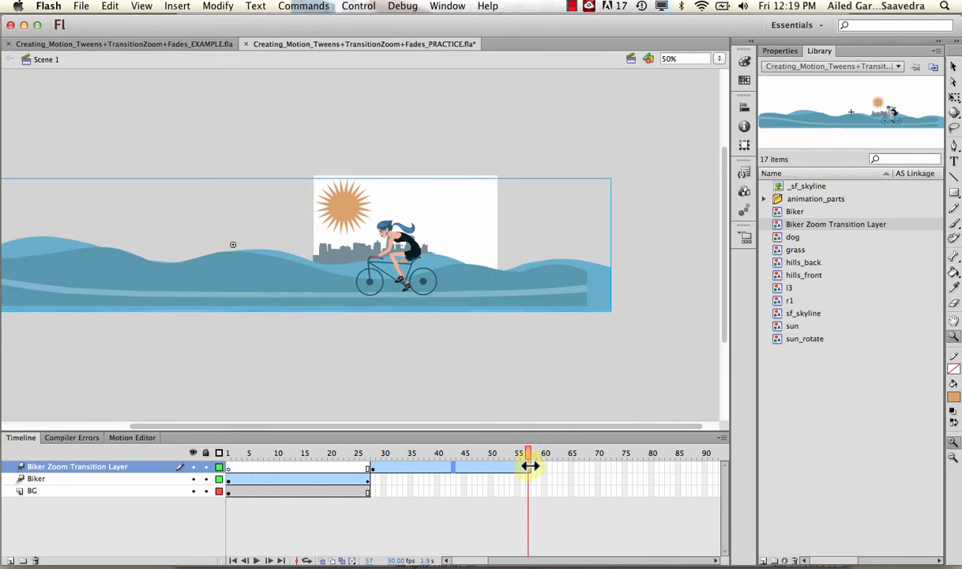
left_click(953, 95)
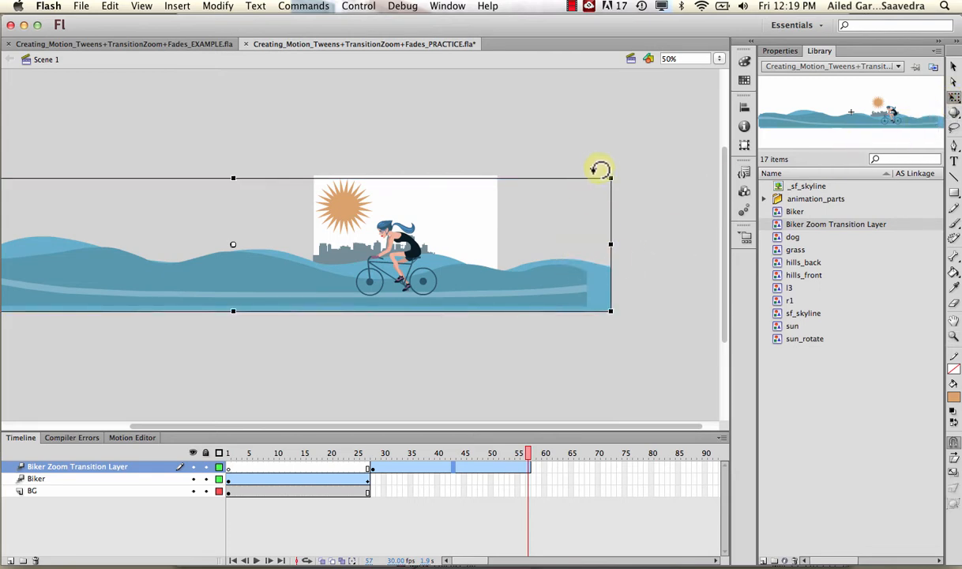
left_click_drag(615, 174, 779, 123)
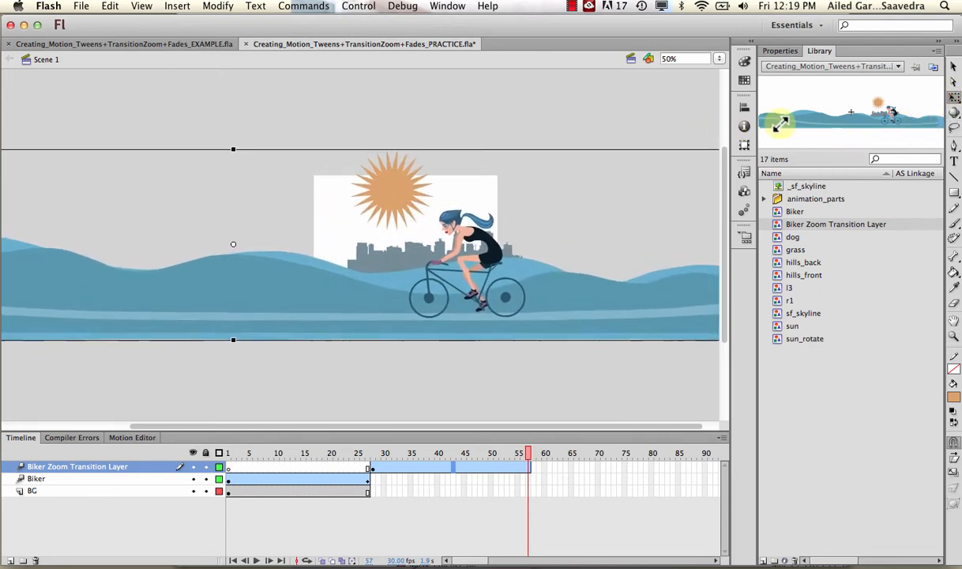
- Reposition the enlarged symbol at frame 57 so that the biker fits within the stage
left_click_drag(582, 302, 522, 296)
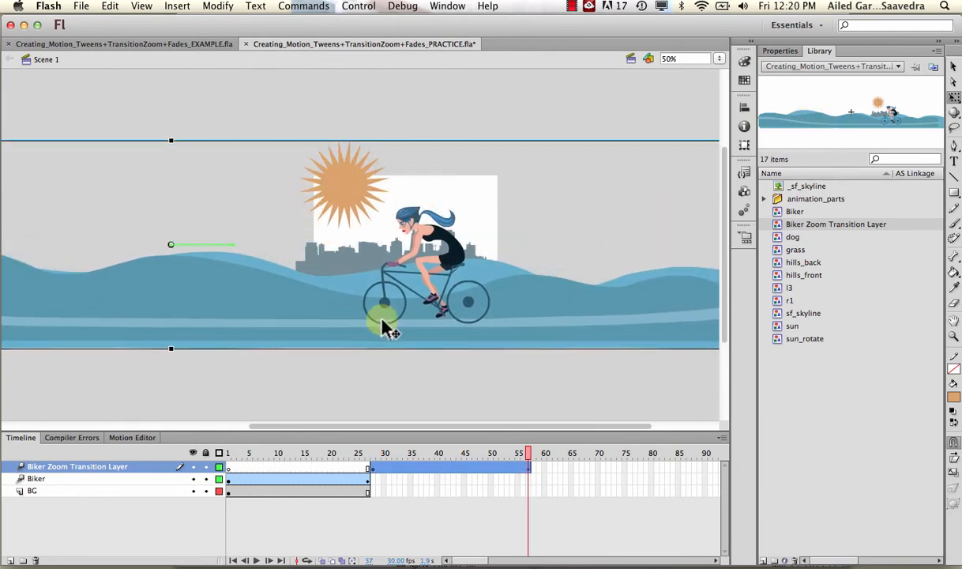
mouse_move(427, 279)
left_mouse_down()
mouse_move(425, 250)
mouse_move(426, 265)
left_mouse_up()
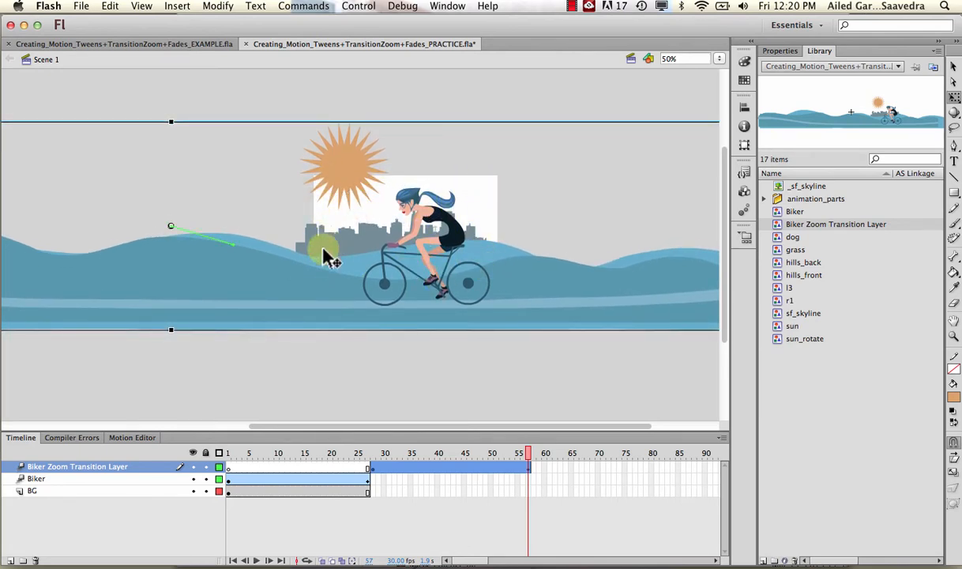
left_click_drag(337, 281, 338, 285)
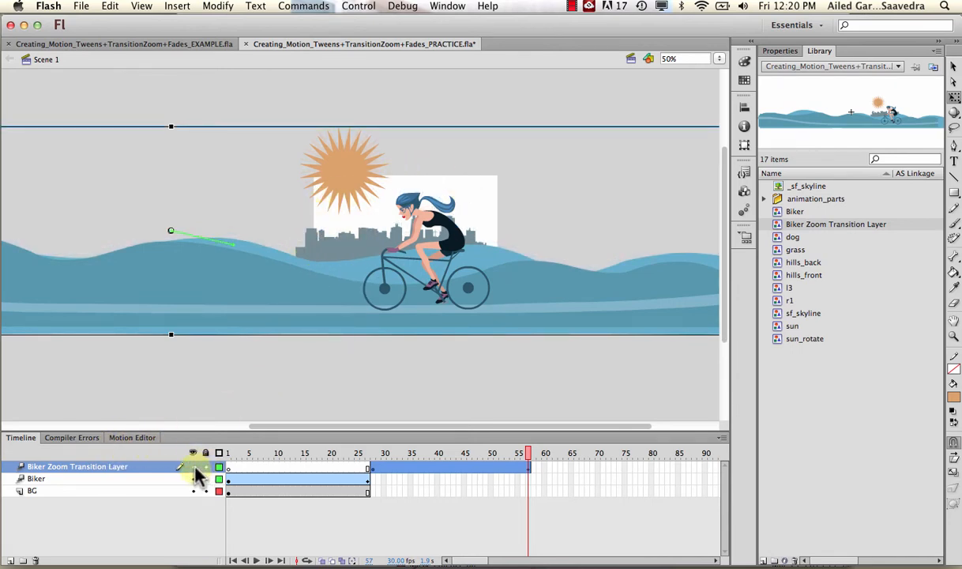
- Hide the three existing layers and add a new layer on top named "Frame"
left_click_drag(193, 467, 194, 497)
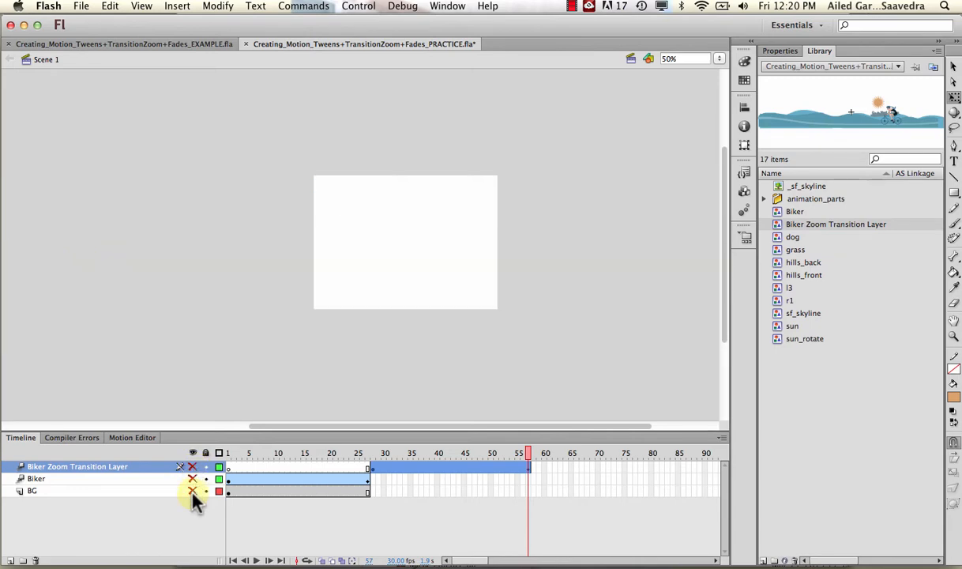
left_click(10, 560)
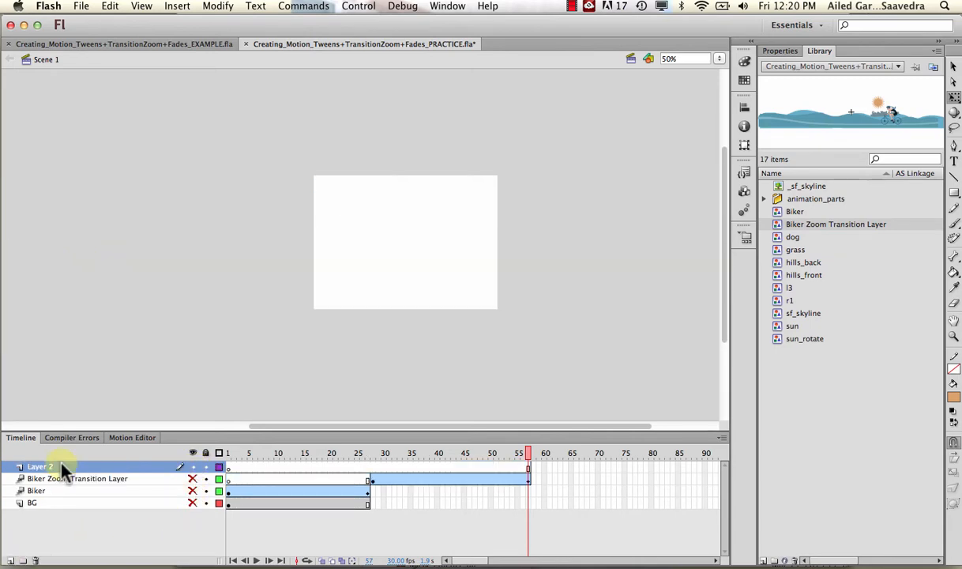
double_click(48, 470)
type("Frame")
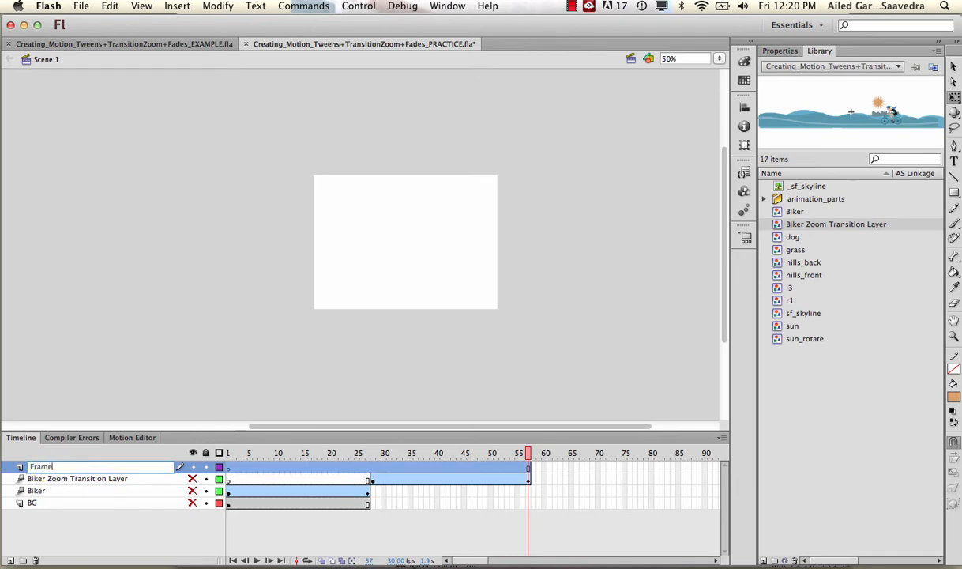
key("Return")
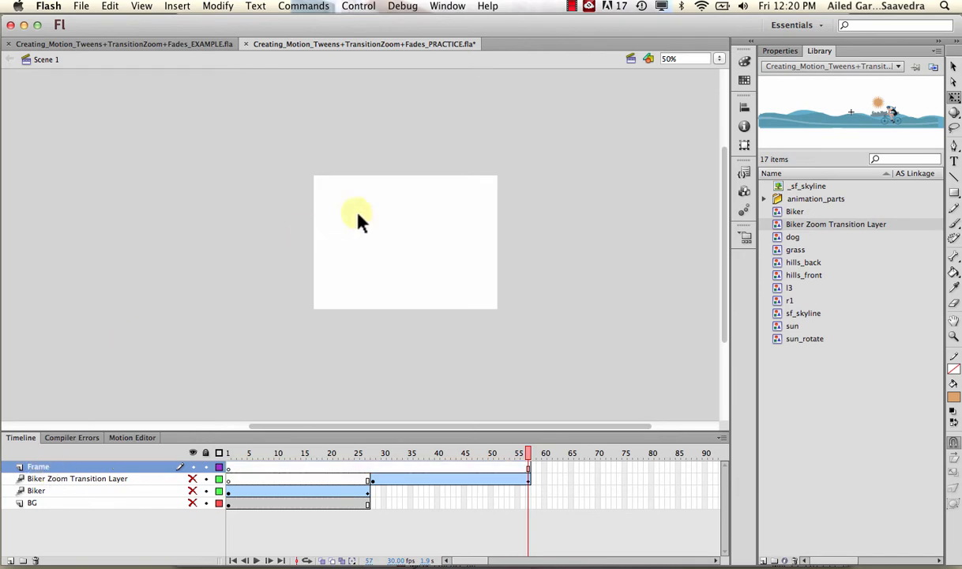
- Draw a rectangle with a black stroke and no fill around the stage edges on the Frame layer
left_click(953, 193)
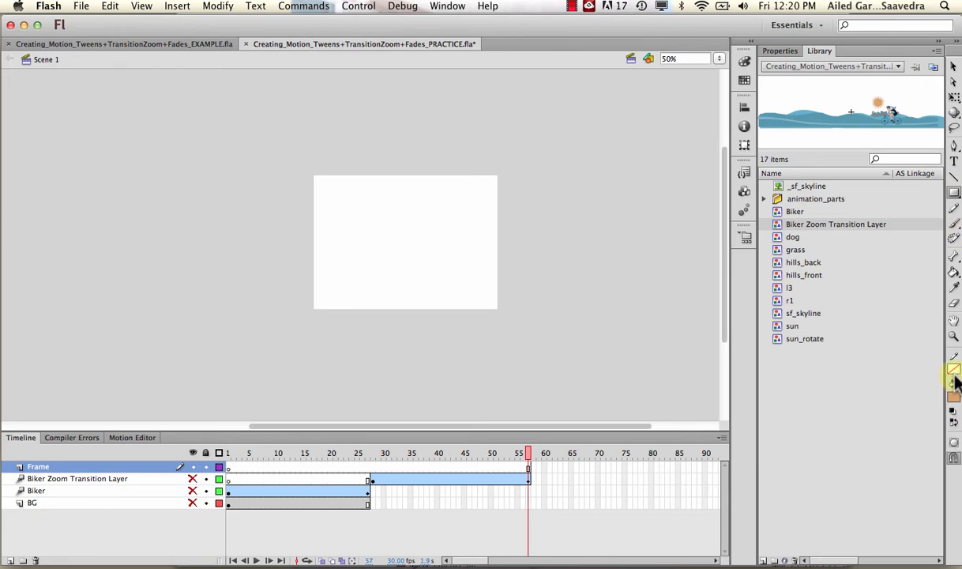
left_click(953, 387)
left_click(939, 399)
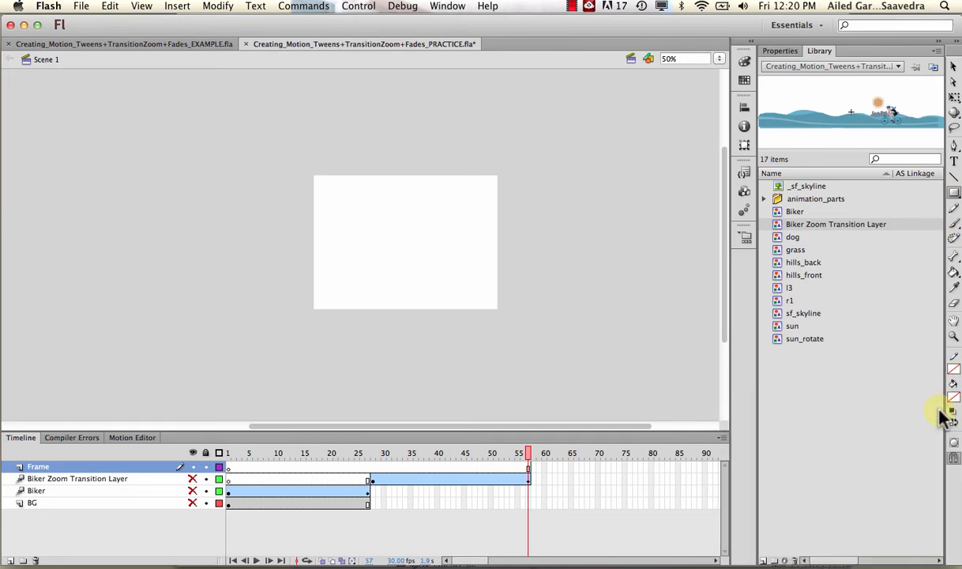
left_click(954, 370)
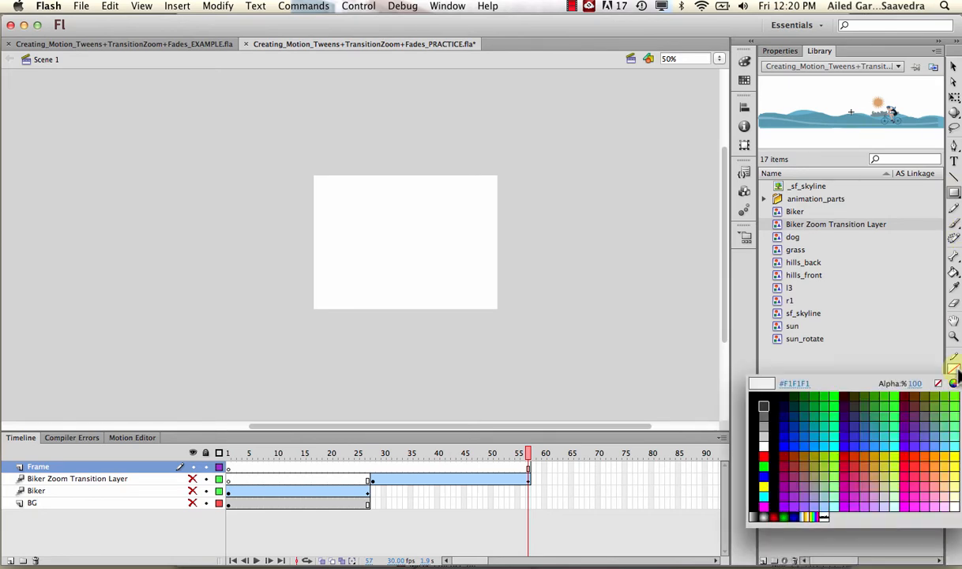
left_click(759, 394)
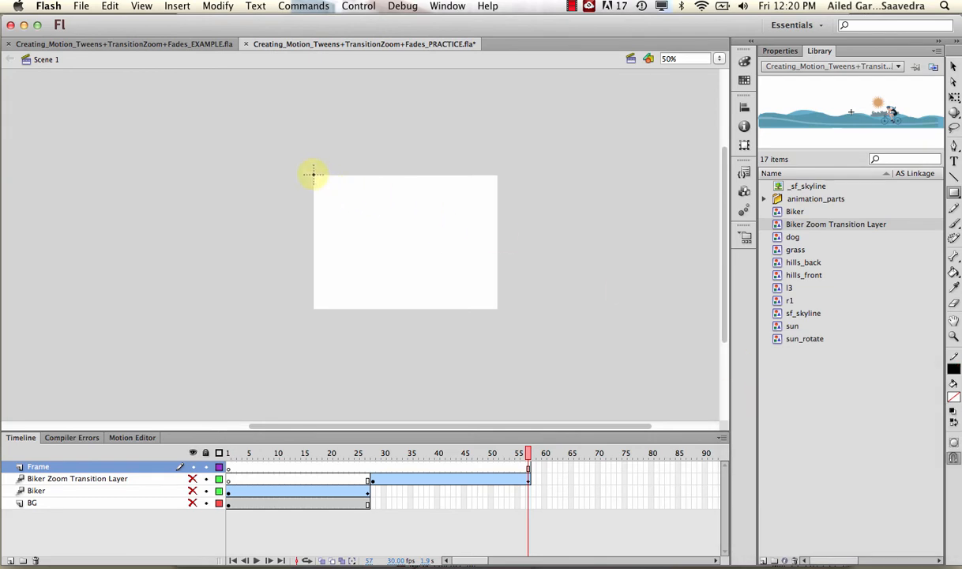
mouse_move(313, 175)
left_mouse_down()
mouse_move(492, 293)
mouse_move(496, 309)
left_mouse_up()
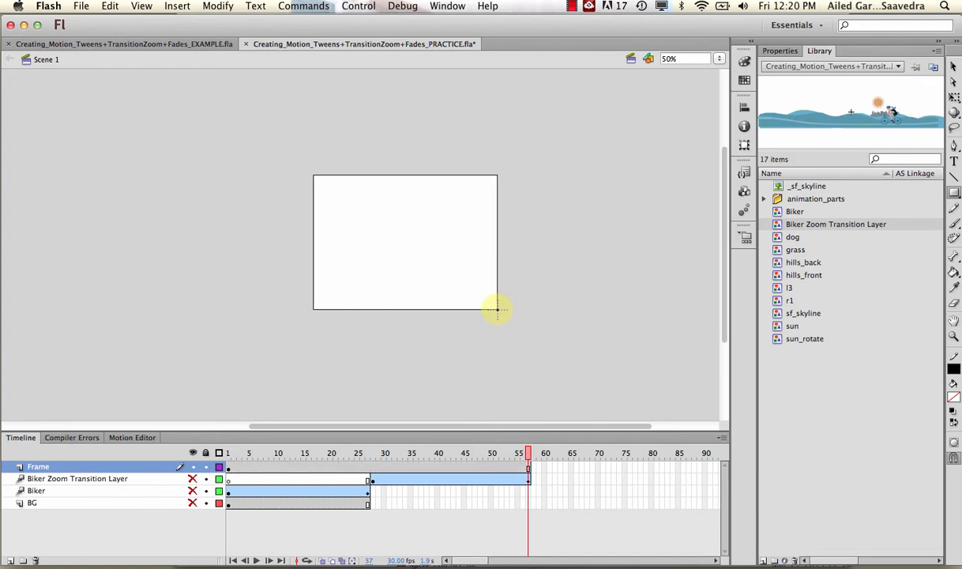
- Scrub through the zoom transition up to frame 57 with all layers shown, toggling the Frame outline off and on for comparison
left_click_drag(253, 454, 507, 448)
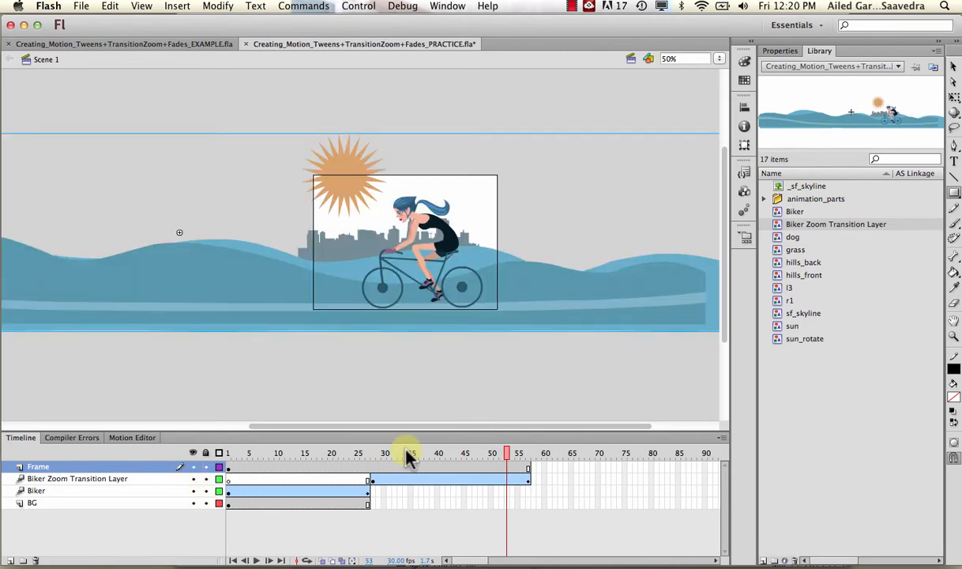
left_click_drag(406, 457, 531, 447)
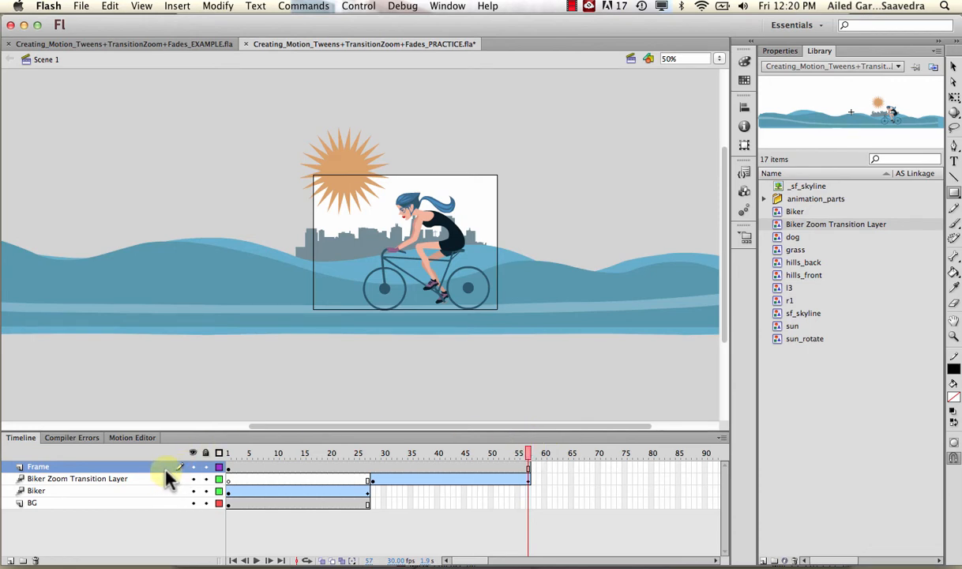
left_click(191, 467)
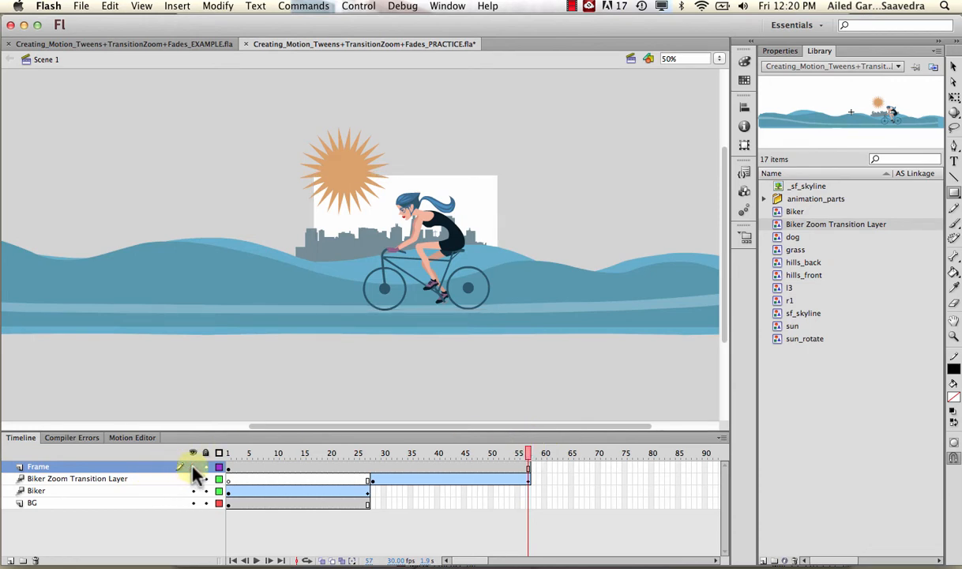
left_click(192, 467)
left_click_drag(448, 453, 496, 454)
left_click_drag(502, 452, 523, 451)
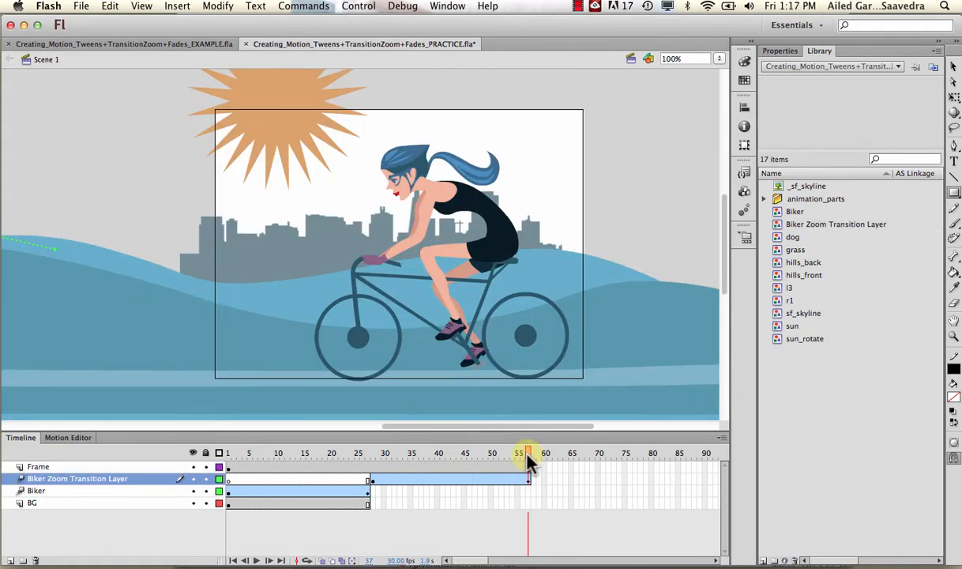
- Scrub the zoom transition between frames 28 and 57, and examine the timeline inside the Biker symbol before returning to Scene 1
left_click_drag(526, 454, 373, 458)
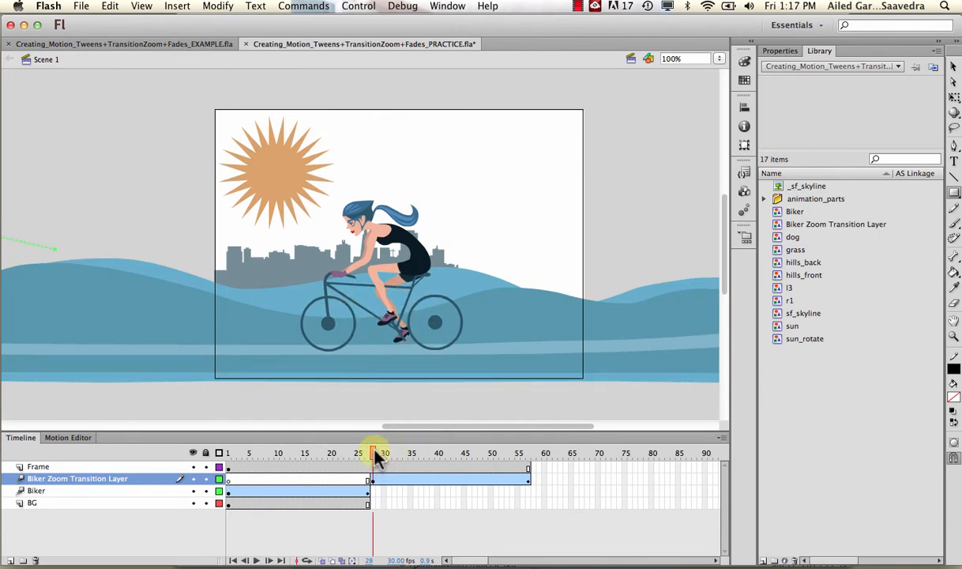
left_click_drag(373, 453, 531, 439)
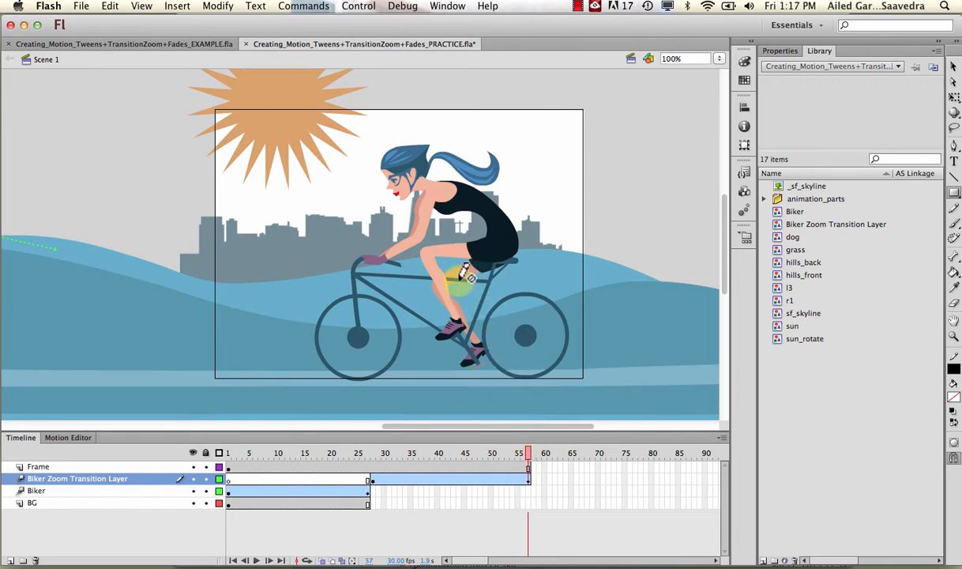
double_click(782, 212)
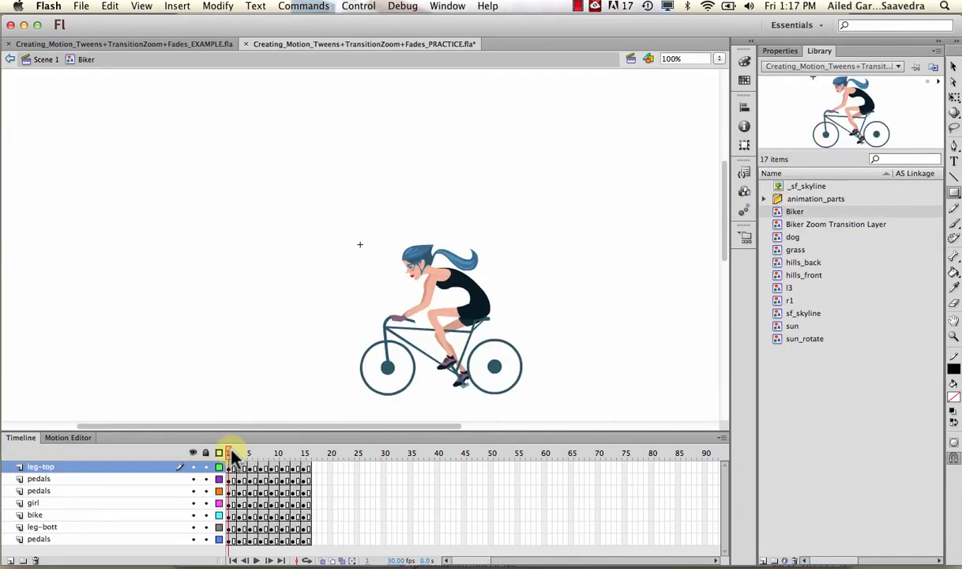
mouse_move(233, 456)
left_mouse_down()
mouse_move(307, 453)
mouse_move(217, 452)
mouse_move(303, 443)
mouse_move(226, 443)
left_mouse_up()
left_click(36, 63)
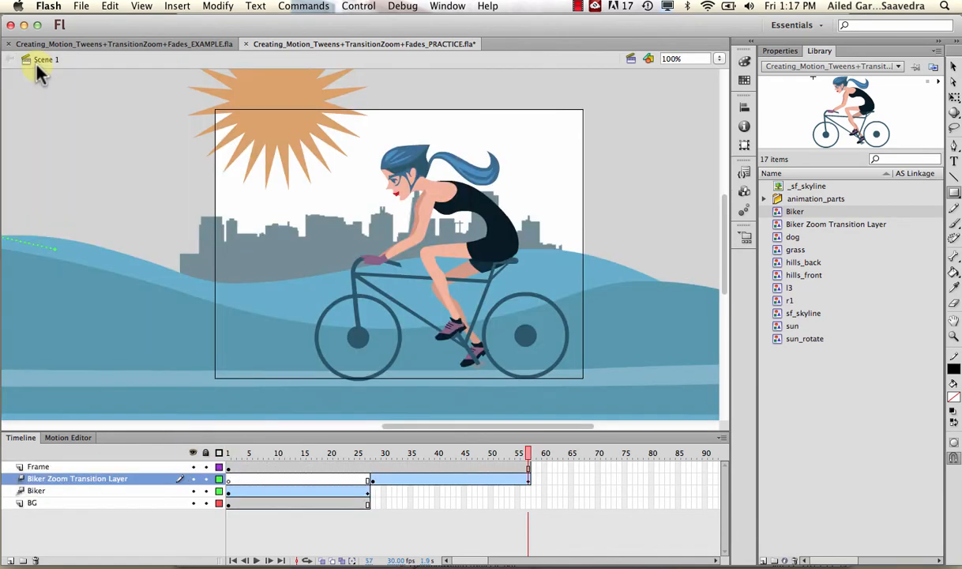
- Open the Biker Zoom Transition Layer symbol from the stage and extend its Layer 1 to frame 16
left_click(953, 65)
double_click(494, 232)
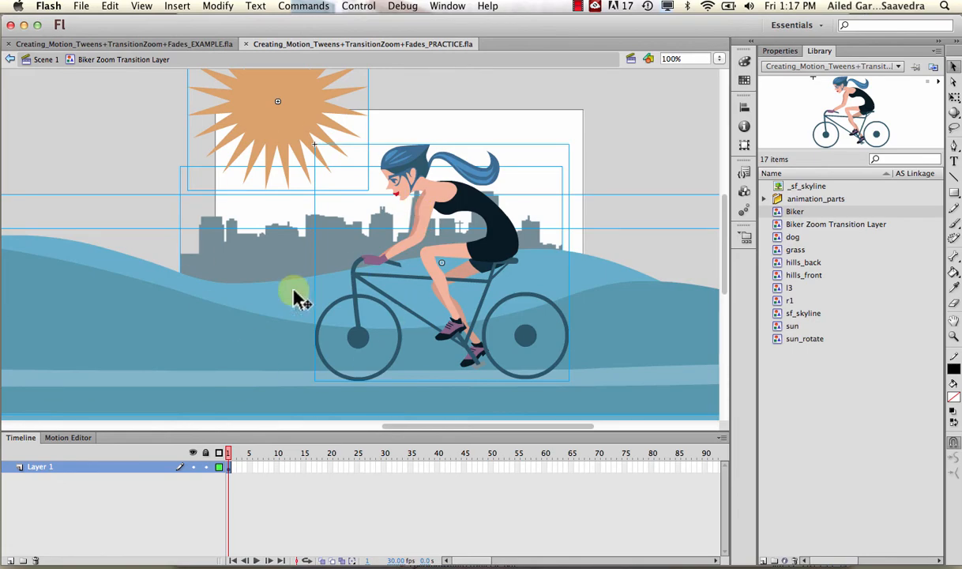
left_click(311, 470)
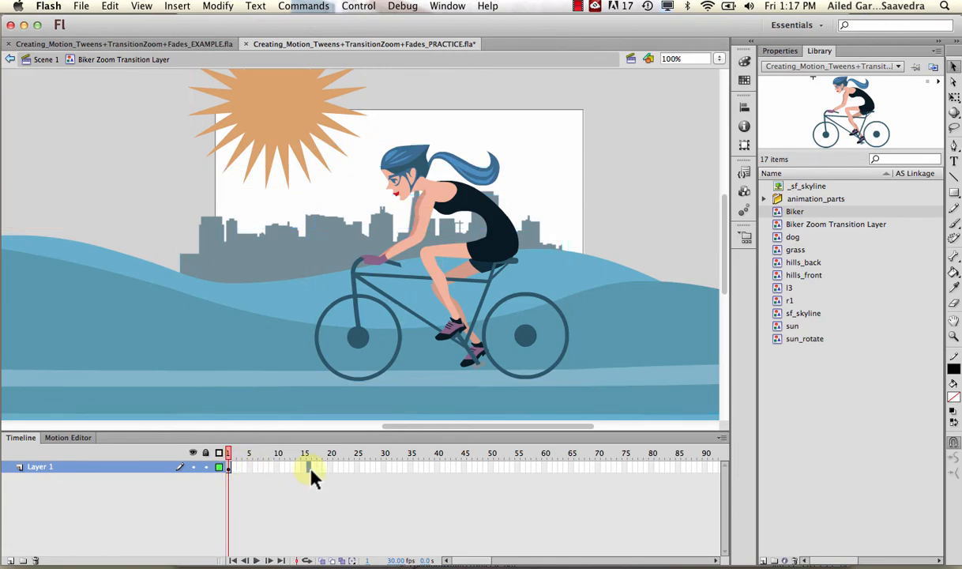
right_click(311, 469)
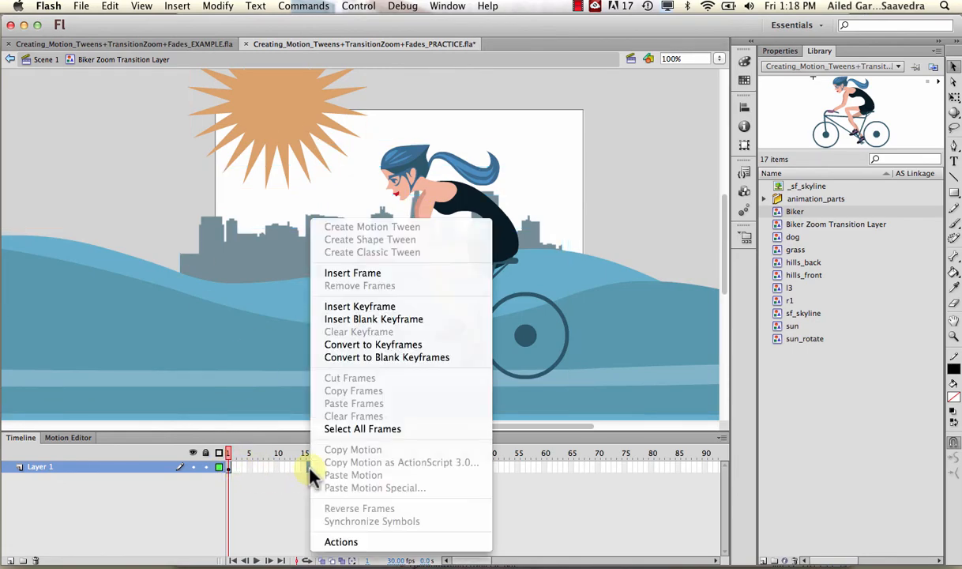
left_click(317, 272)
- Scrub the symbol's extended timeline to check the pedalling, and preview the zoom transition back in Scene 1
left_click(247, 454)
left_click_drag(248, 455, 272, 455)
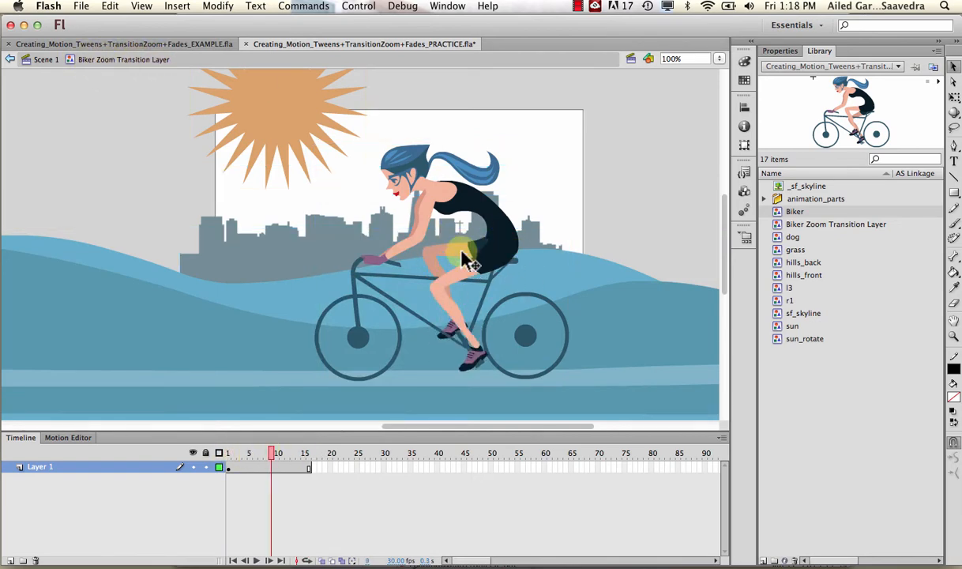
left_click_drag(269, 453, 221, 463)
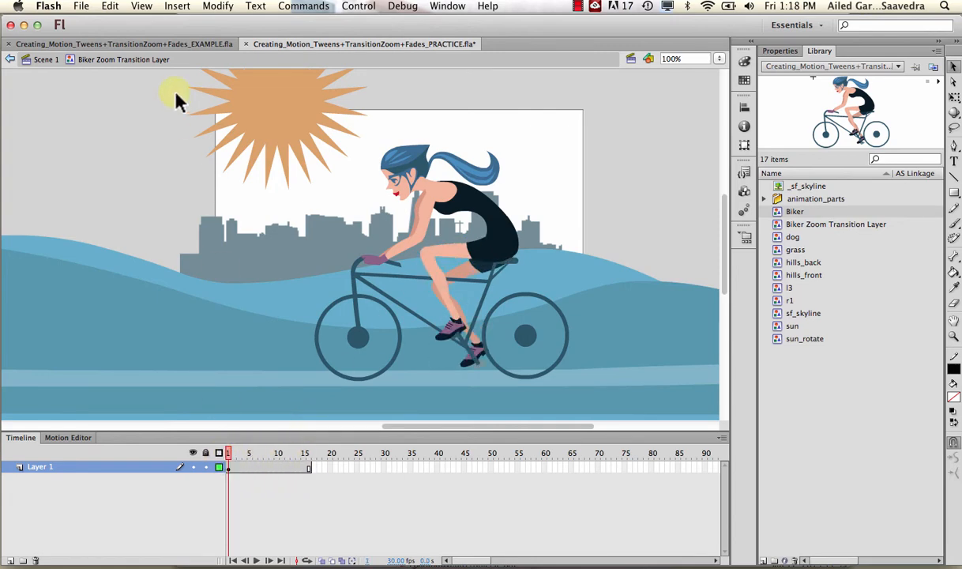
left_click(49, 61)
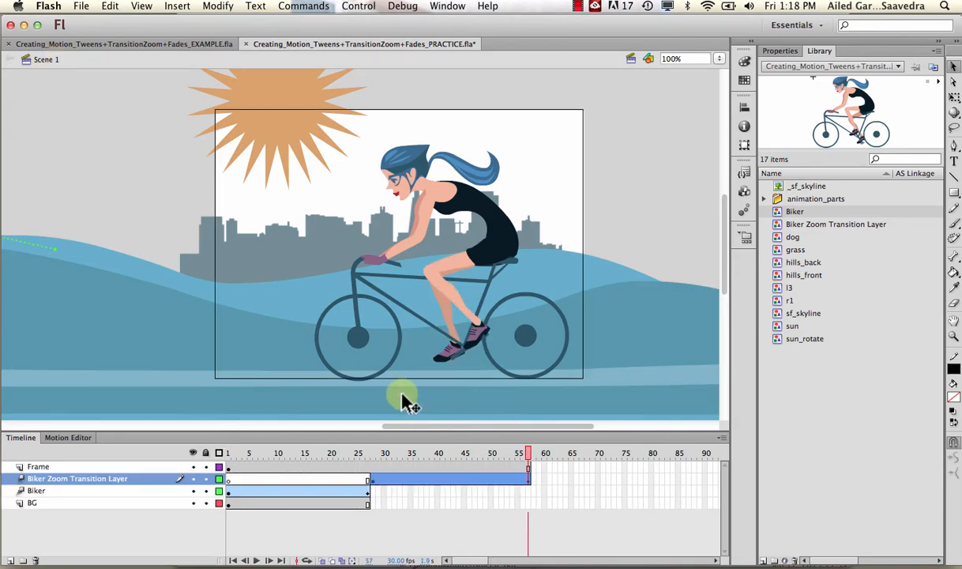
left_click_drag(387, 453, 540, 446)
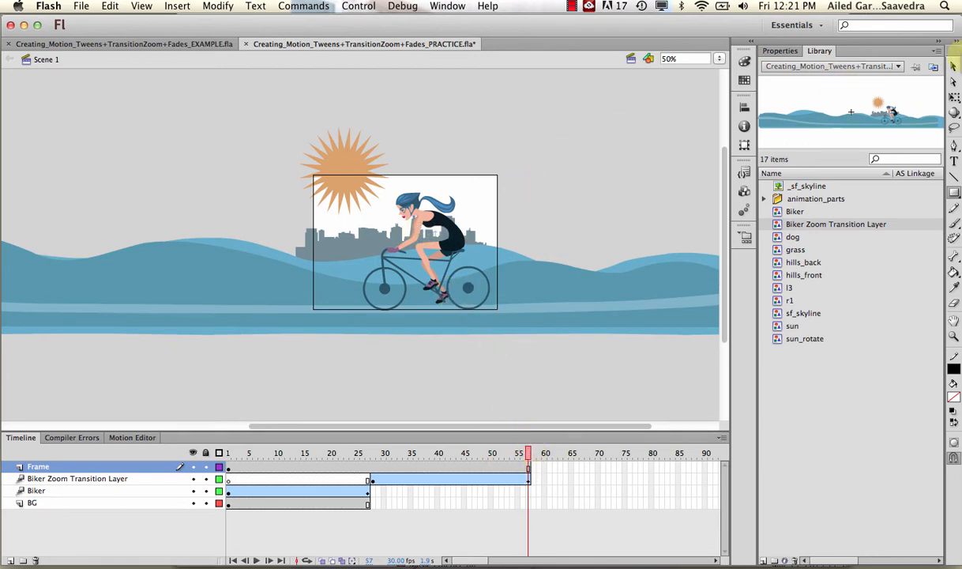
- Copy the enlarged Biker Zoom Transition Layer instance at frame 57
left_click(427, 264)
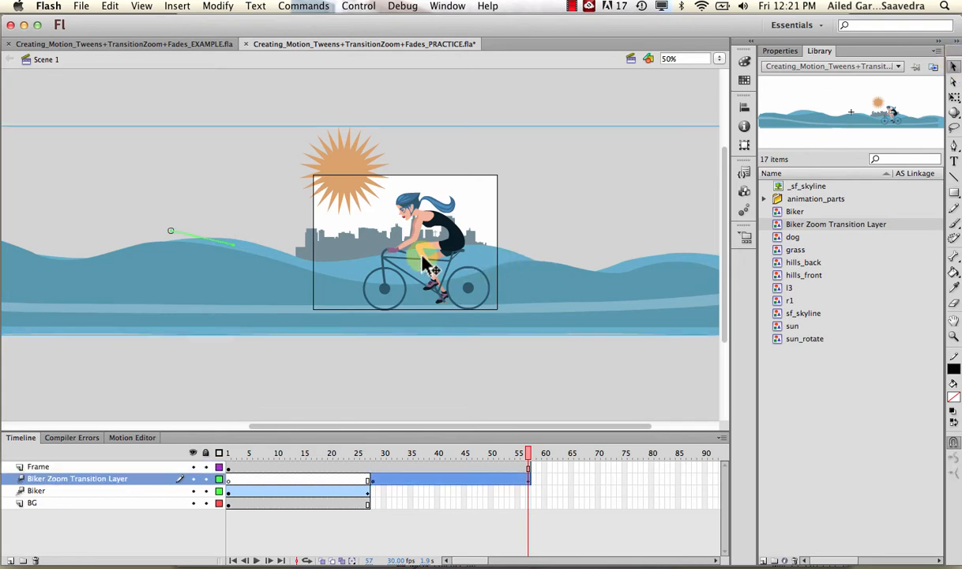
left_click(109, 7)
left_click(120, 72)
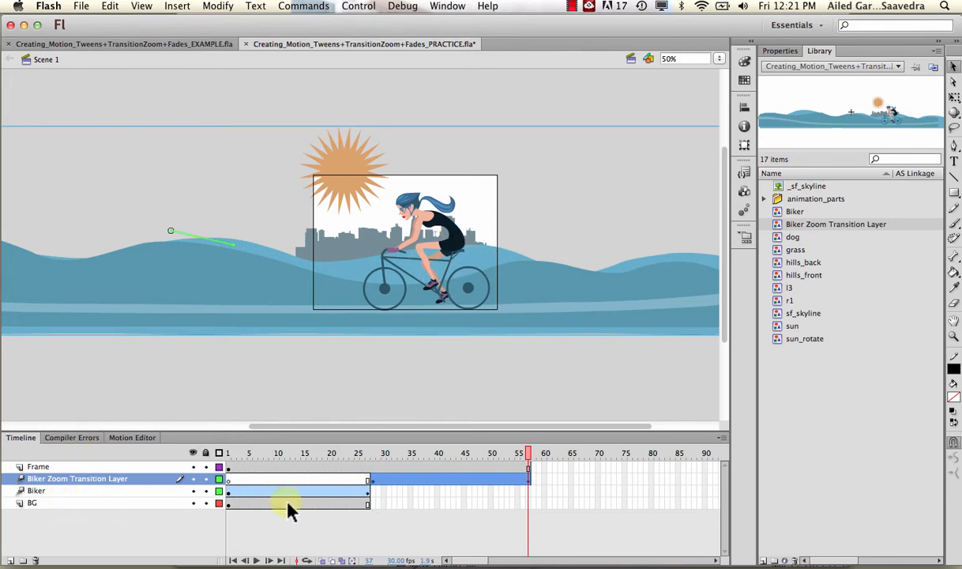
- Insert blank keyframes at frame 28 on both the Biker and BG layers
left_click_drag(373, 491, 539, 496)
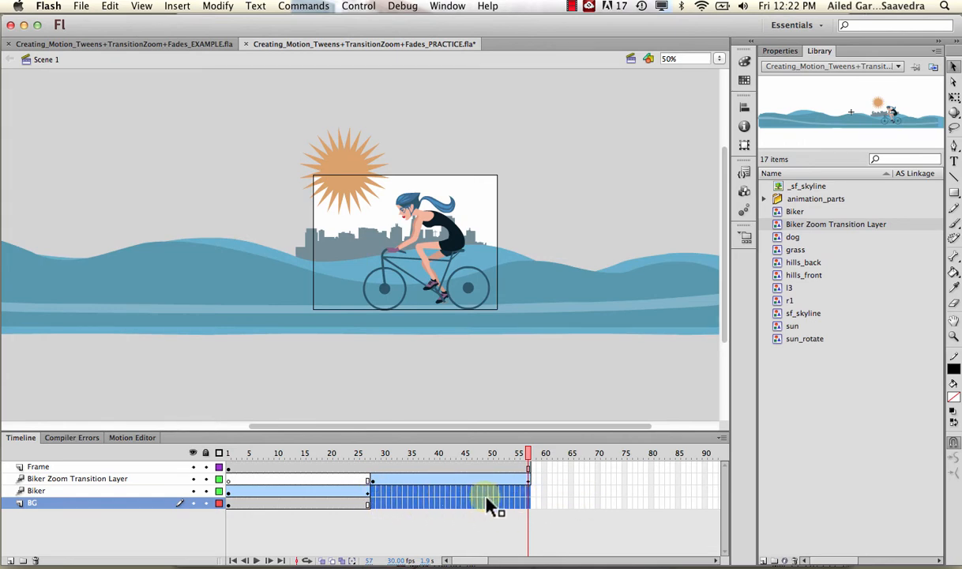
left_click(415, 491)
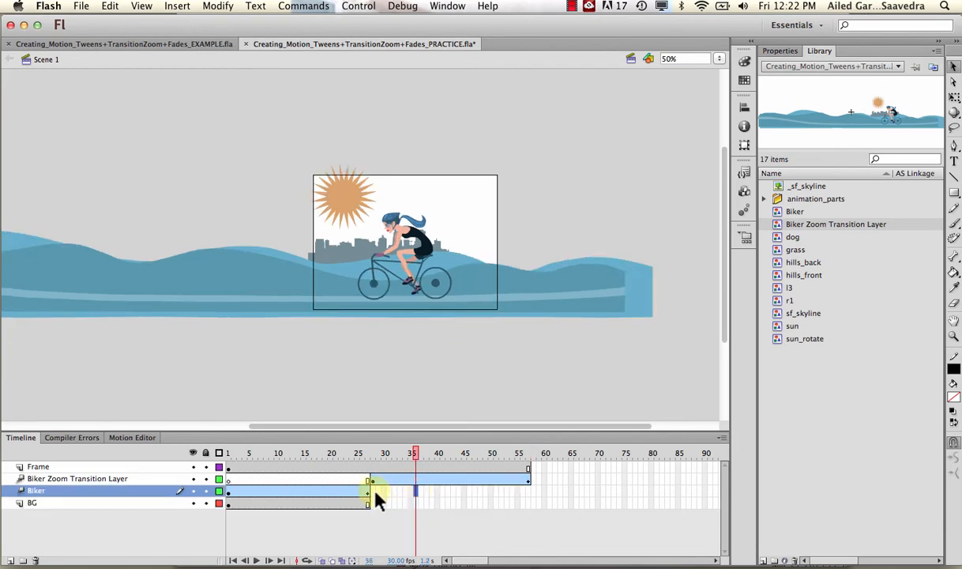
left_click(375, 492)
left_click(376, 504)
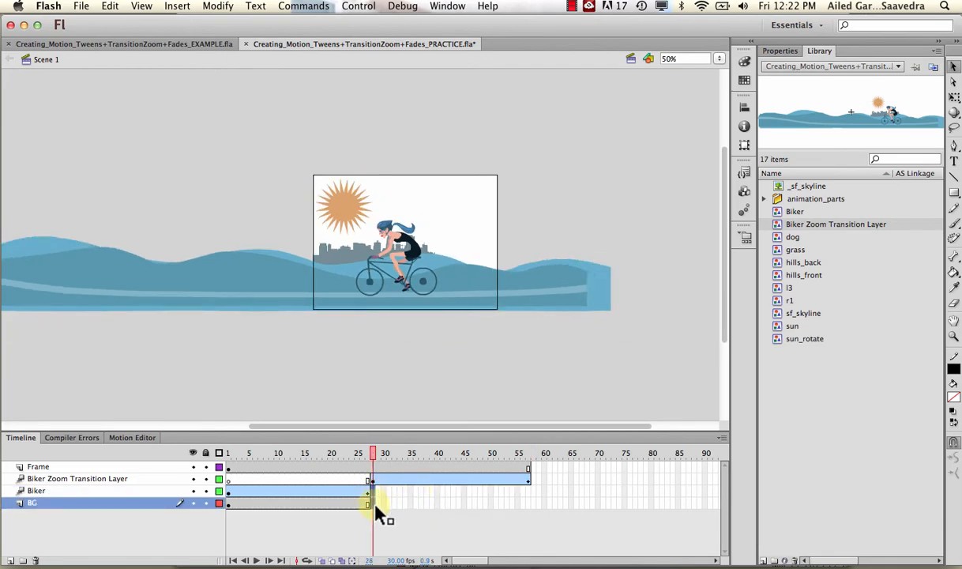
right_click(375, 503)
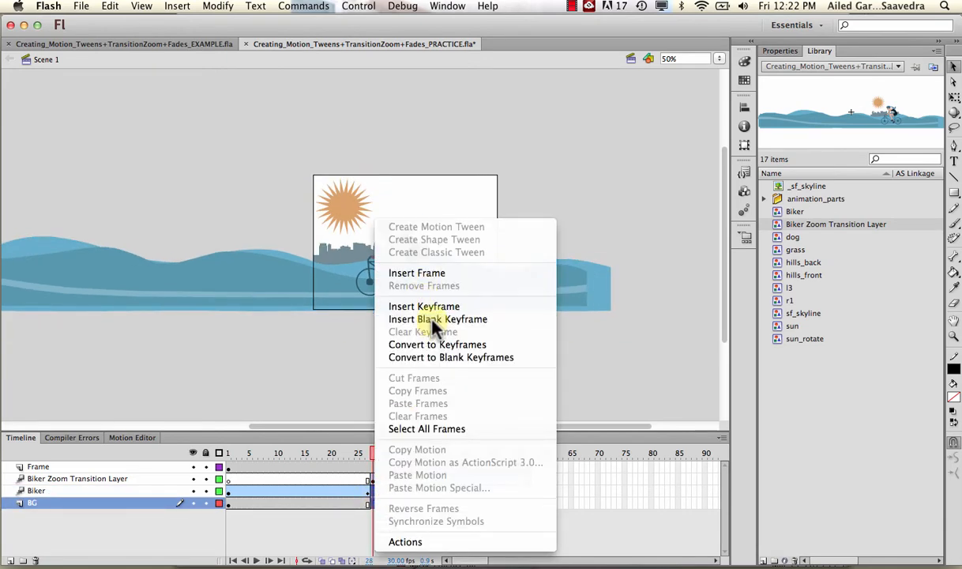
left_click(411, 304)
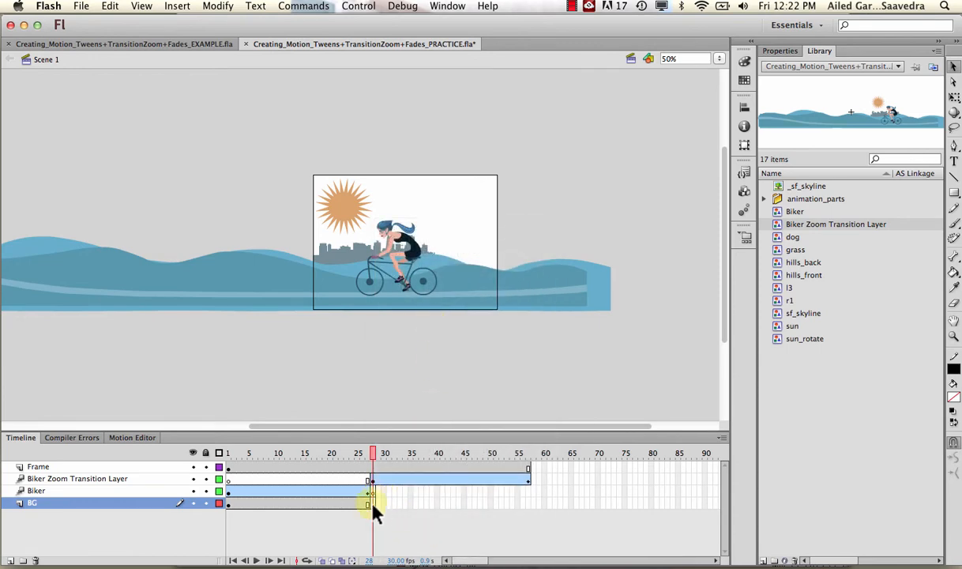
- Insert blank keyframes at frame 58 on both the Biker and BG layers
left_click(529, 499)
right_click(536, 506)
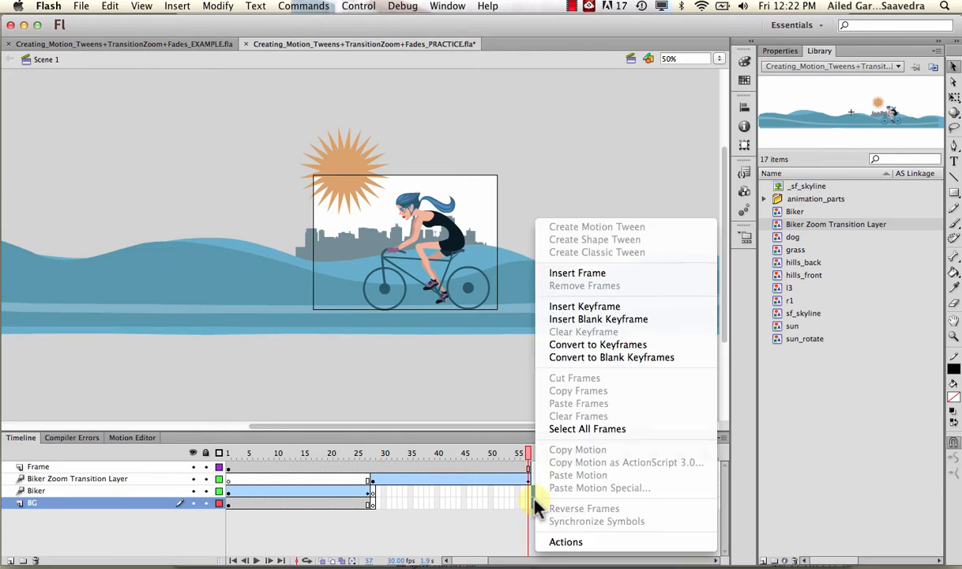
left_click(541, 318)
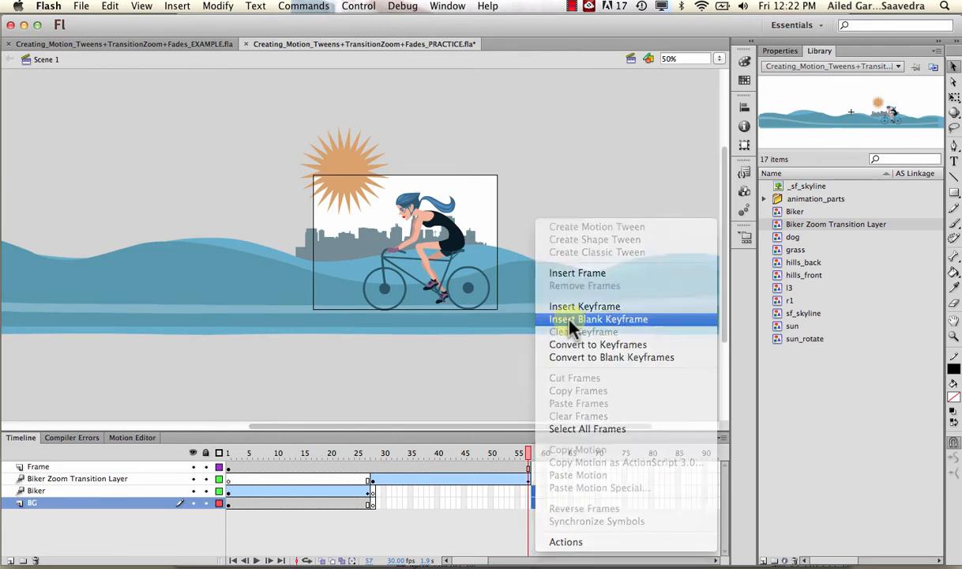
left_click(461, 505)
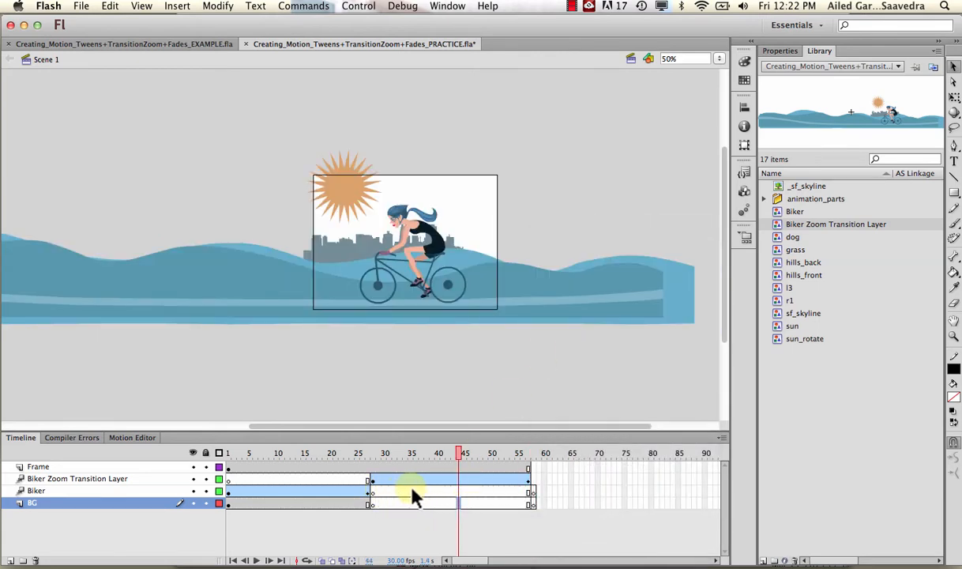
- Paste the copied symbol in place on the Biker layer at frame 58
left_click(535, 499)
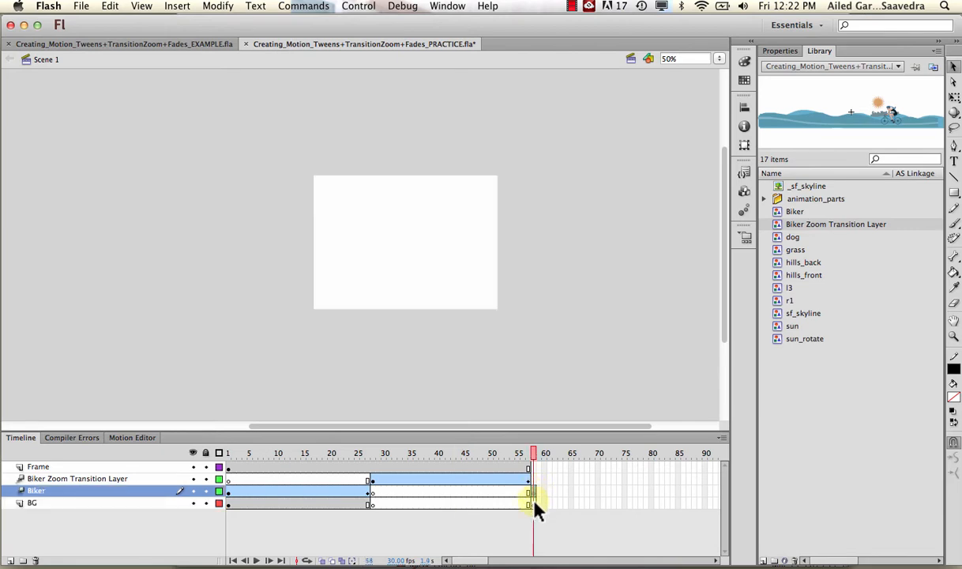
left_click(535, 490)
left_click(109, 6)
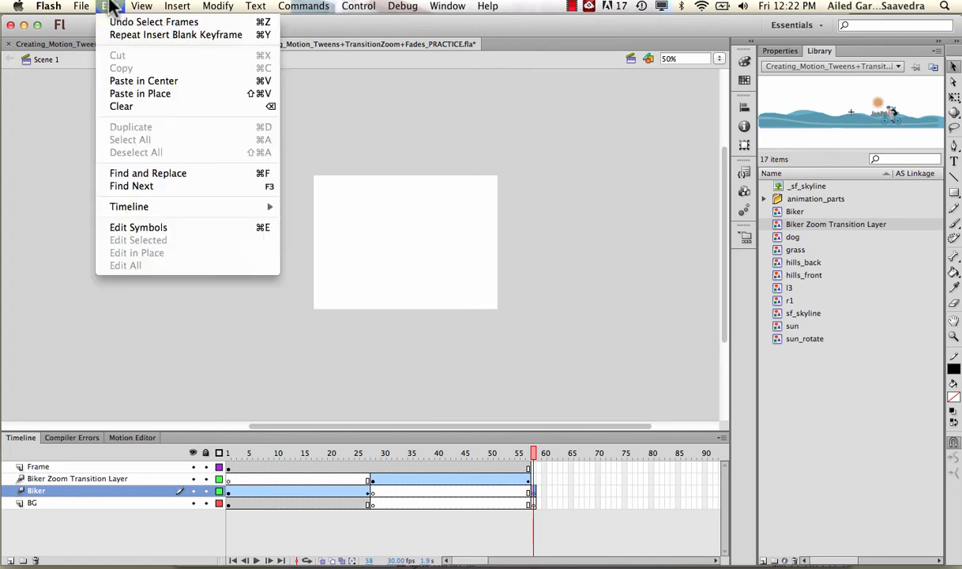
left_click(131, 95)
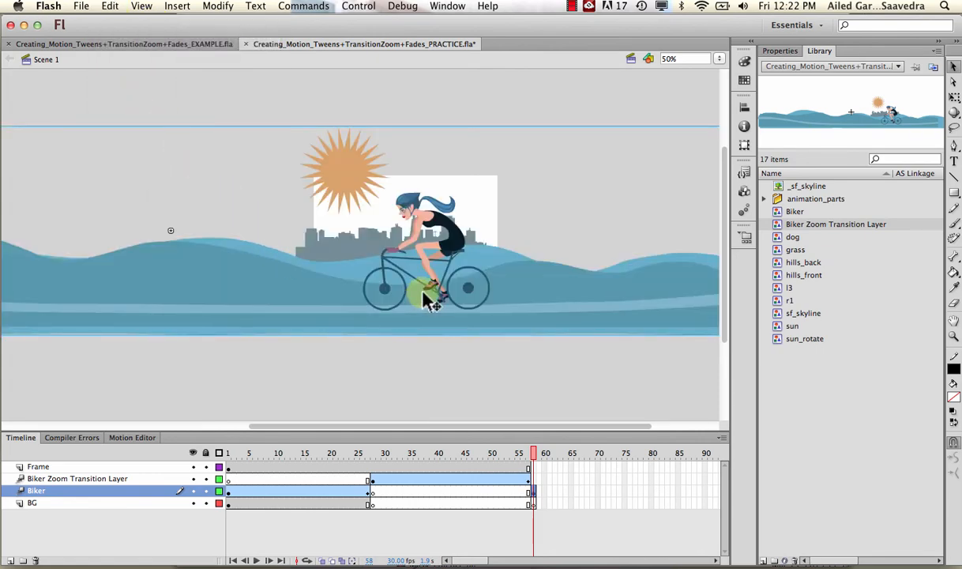
- Break apart the pasted symbol on the Biker layer into its separate elements and deselect them
left_click(387, 278)
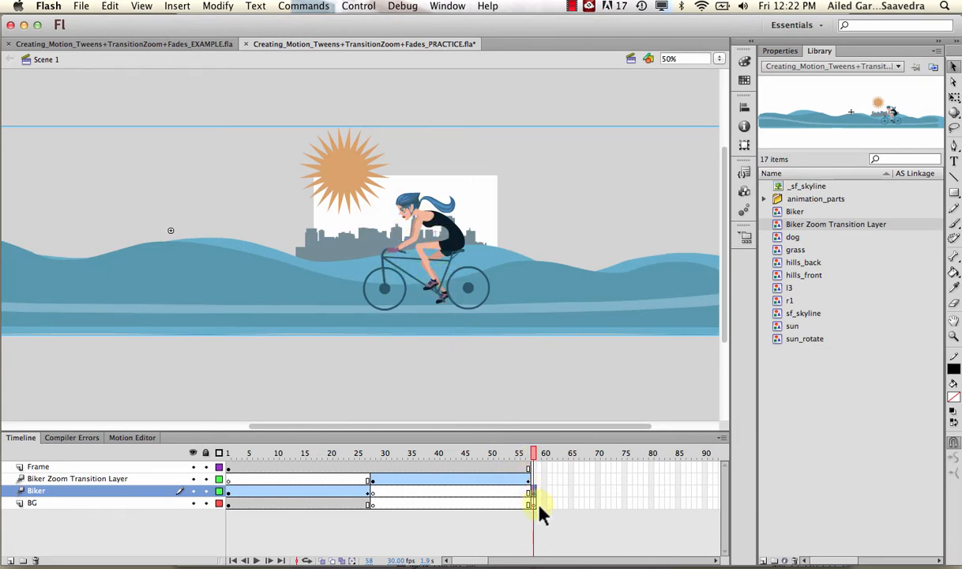
left_click(418, 290)
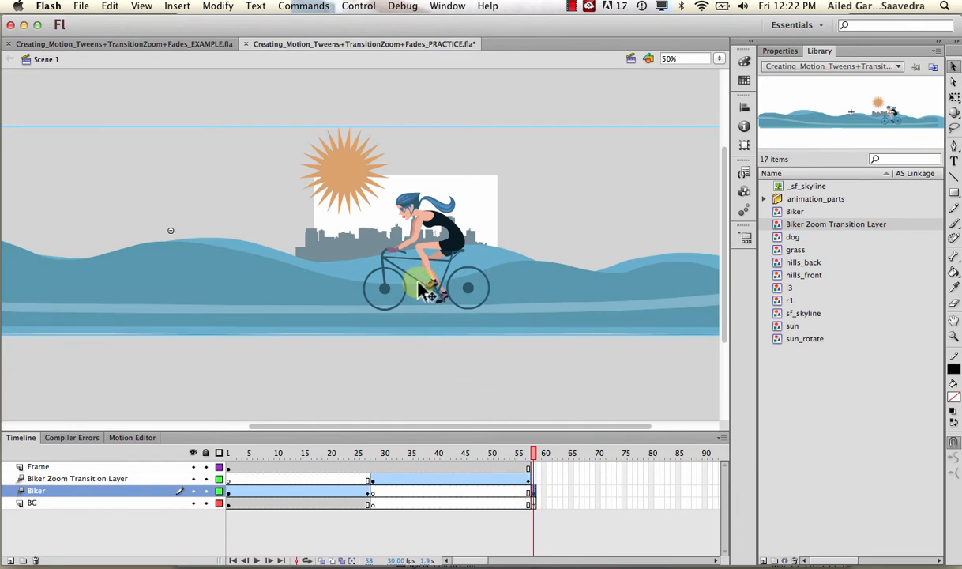
right_click(424, 292)
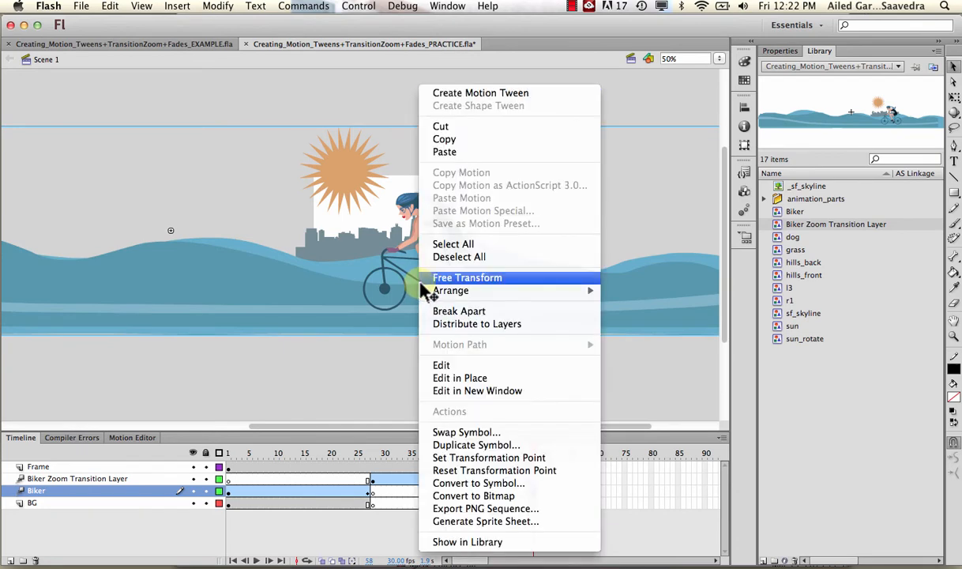
left_click(442, 312)
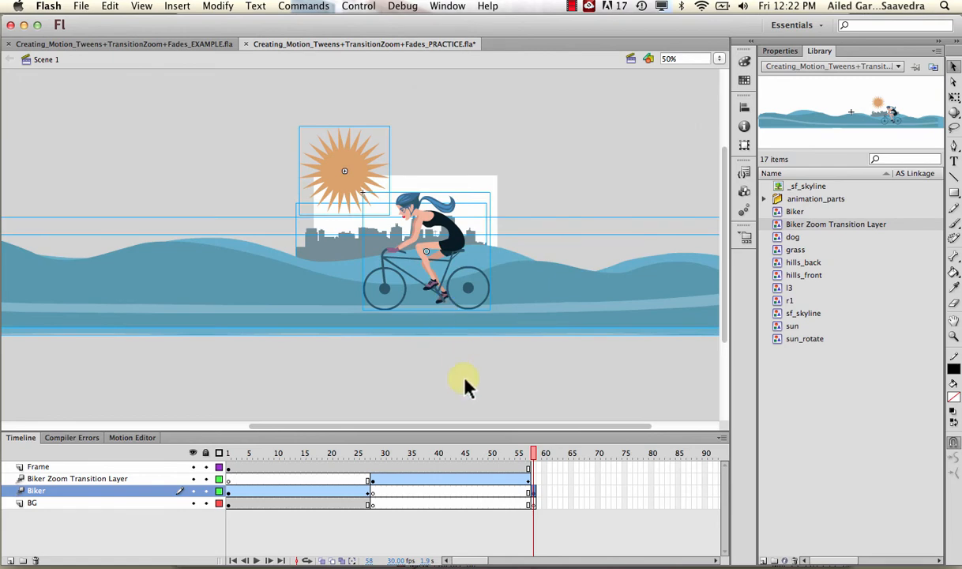
left_click(464, 341)
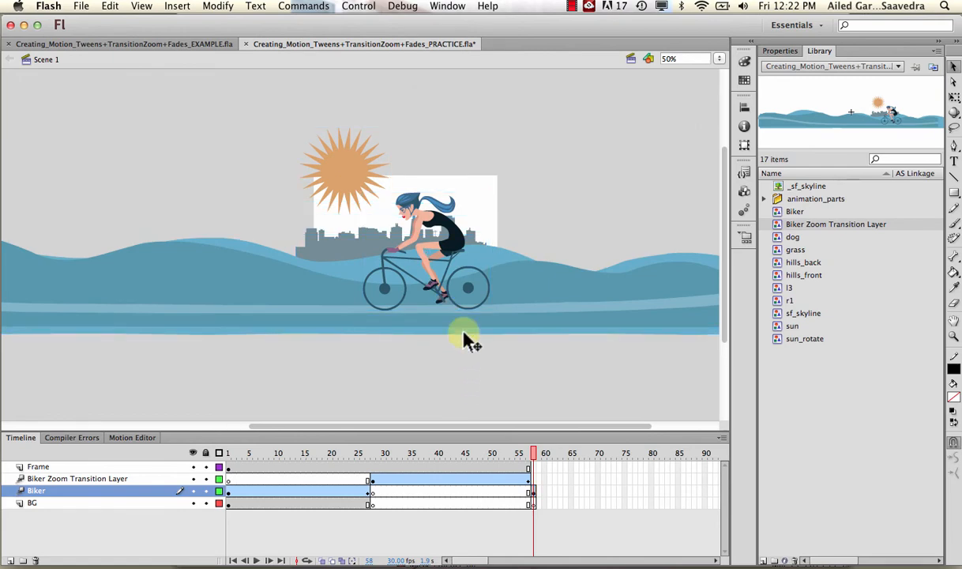
- Cut the sun, skyline and hills from the Biker layer at frame 58, keeping only the biker
left_click(534, 494)
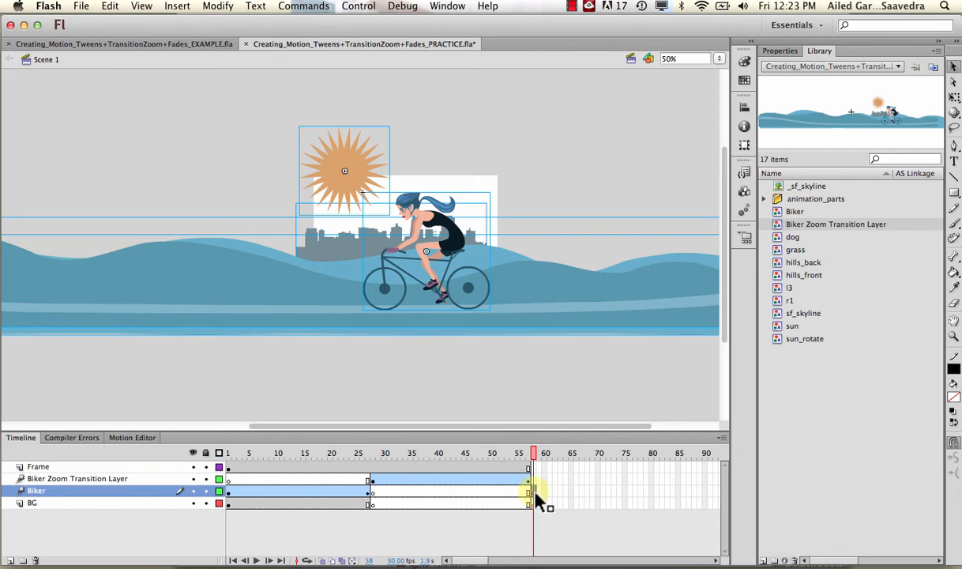
left_click(448, 393)
left_click_drag(268, 100, 326, 376)
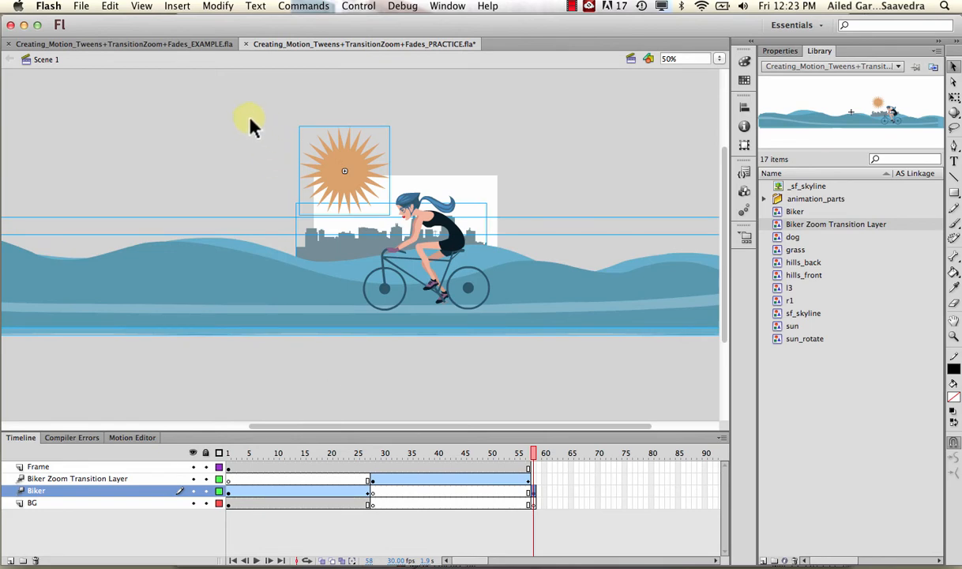
left_click(111, 6)
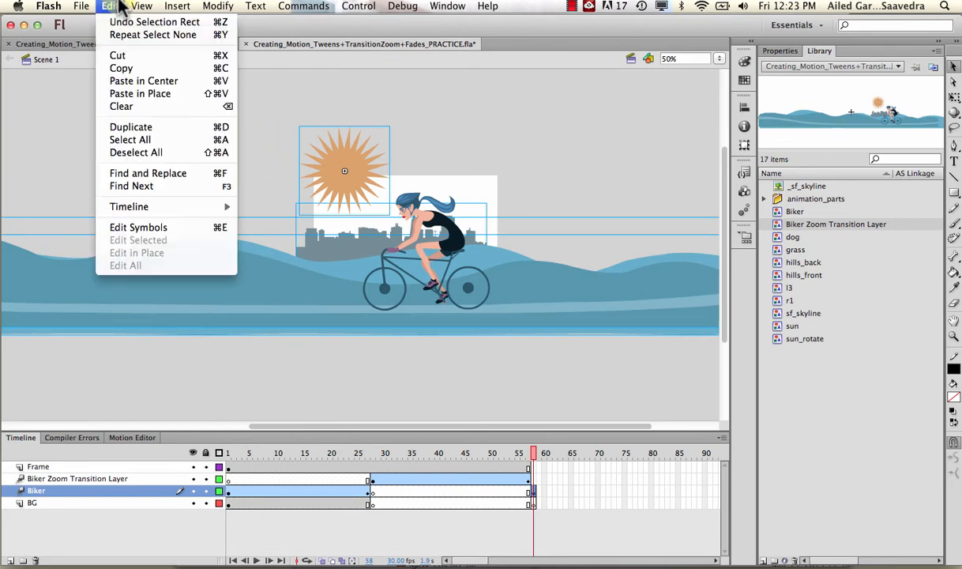
left_click(126, 57)
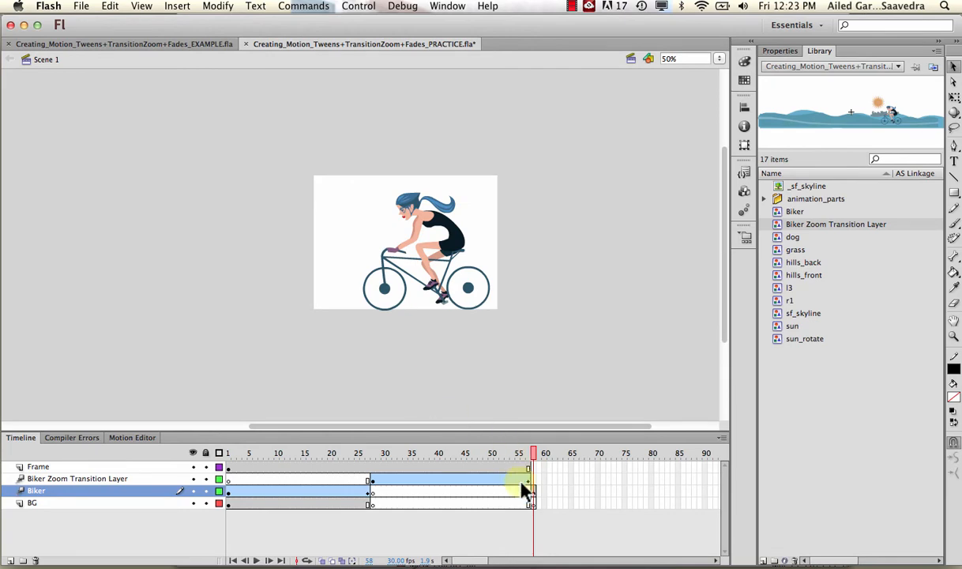
- Paste the cut sun, skyline and hills in place on the BG layer at frame 58
left_click(534, 504)
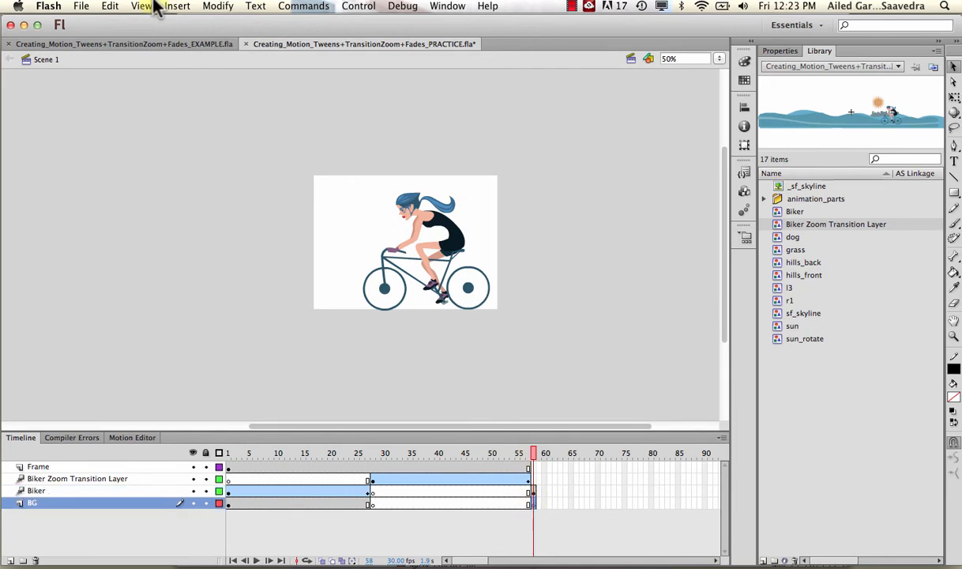
left_click(118, 7)
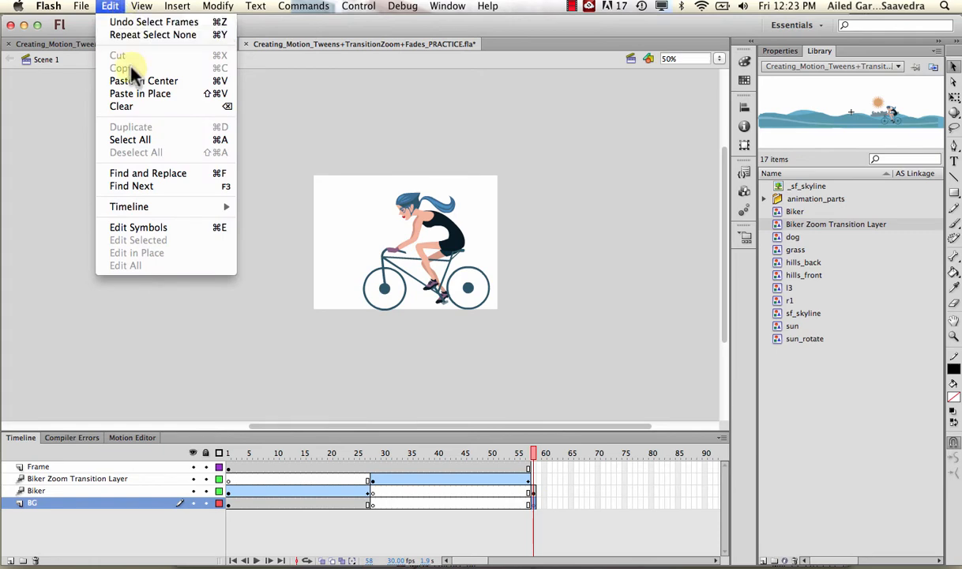
left_click(136, 93)
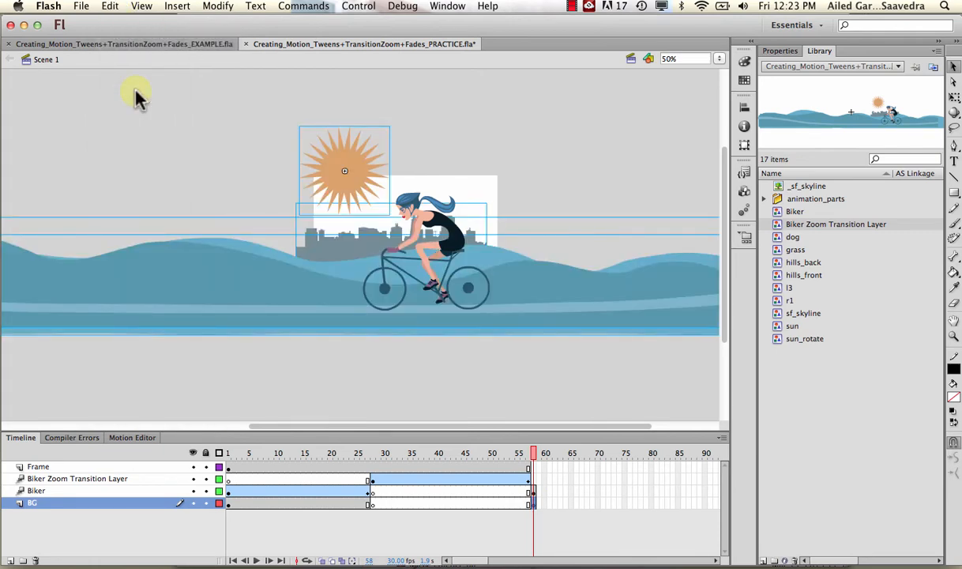
left_click(533, 456)
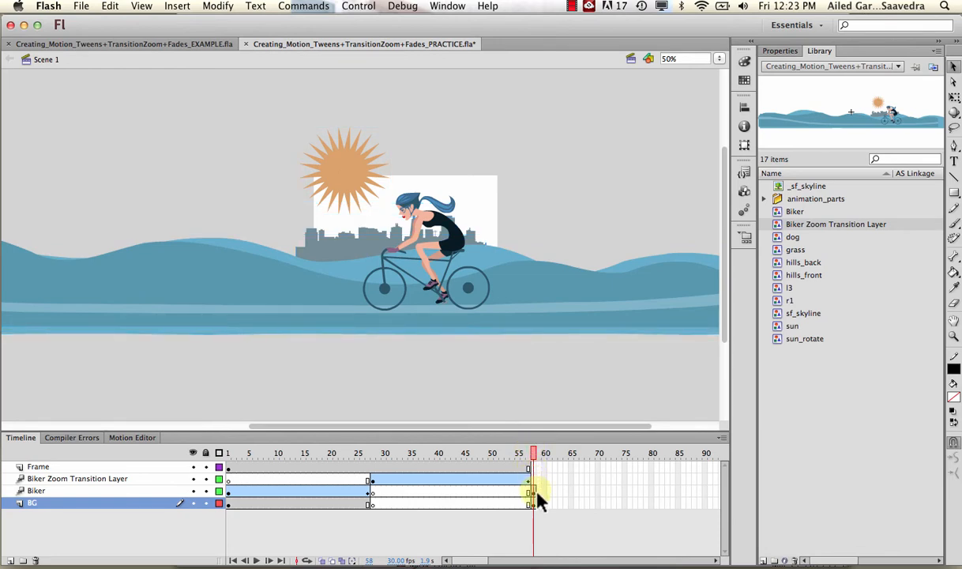
left_click(535, 492)
left_click(537, 506)
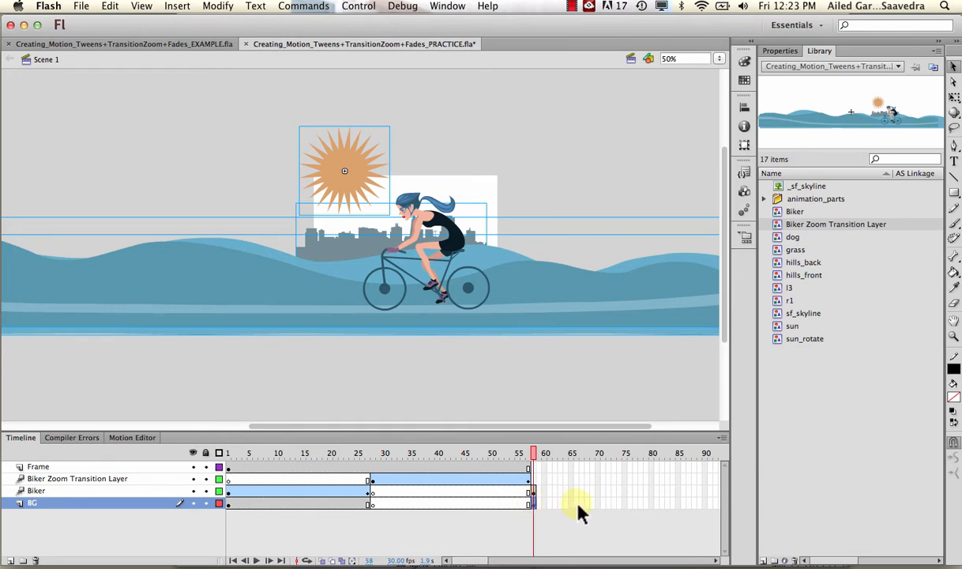
left_click(536, 490)
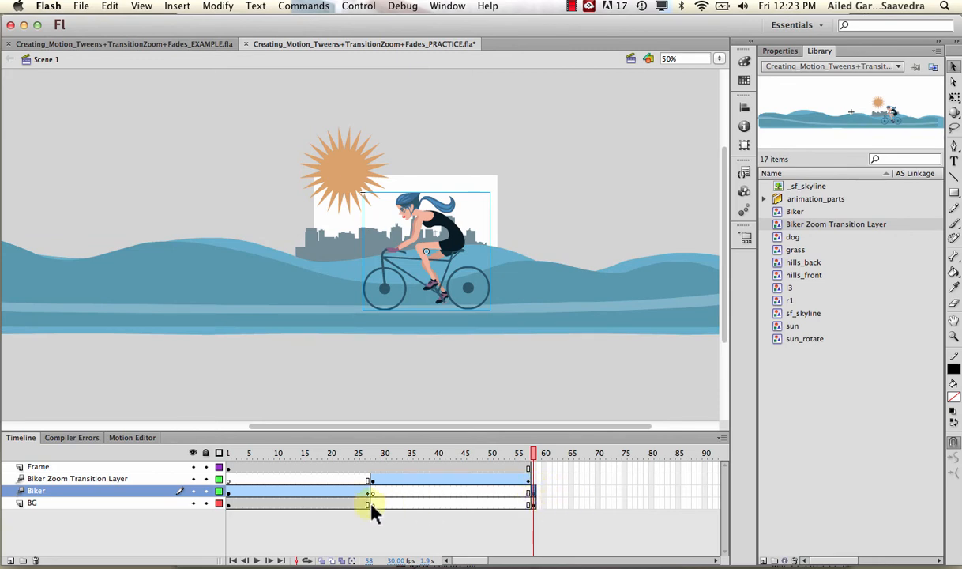
- Extend the BG and Biker layers to frame 86 by inserting frames there
left_click(683, 502)
right_click(684, 503)
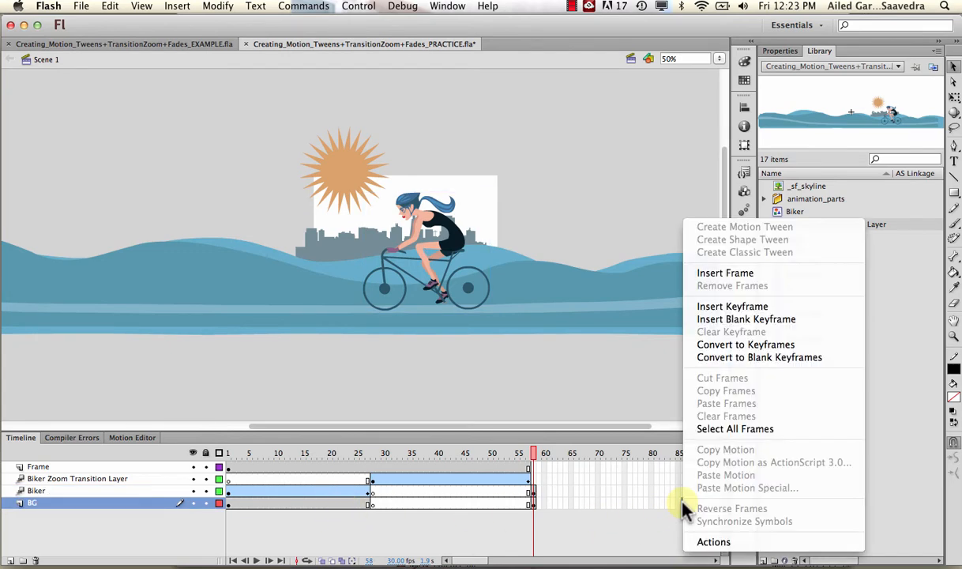
left_click(725, 272)
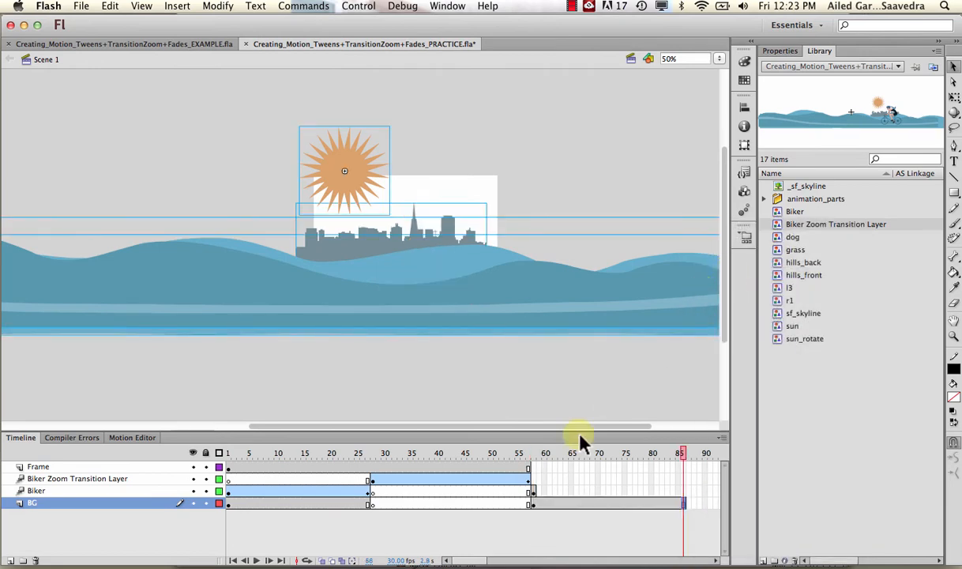
left_click_drag(552, 451, 683, 462)
left_click(684, 491)
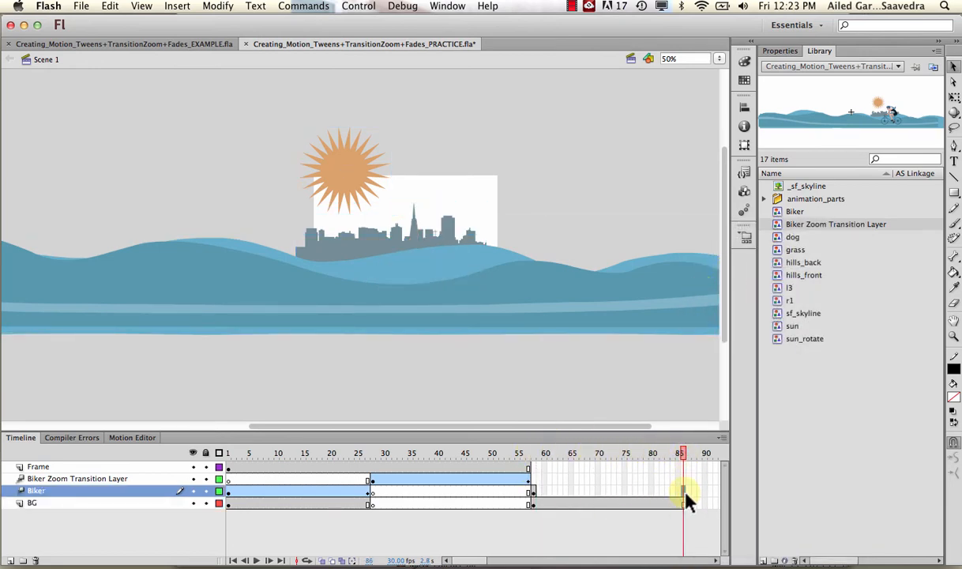
right_click(685, 492)
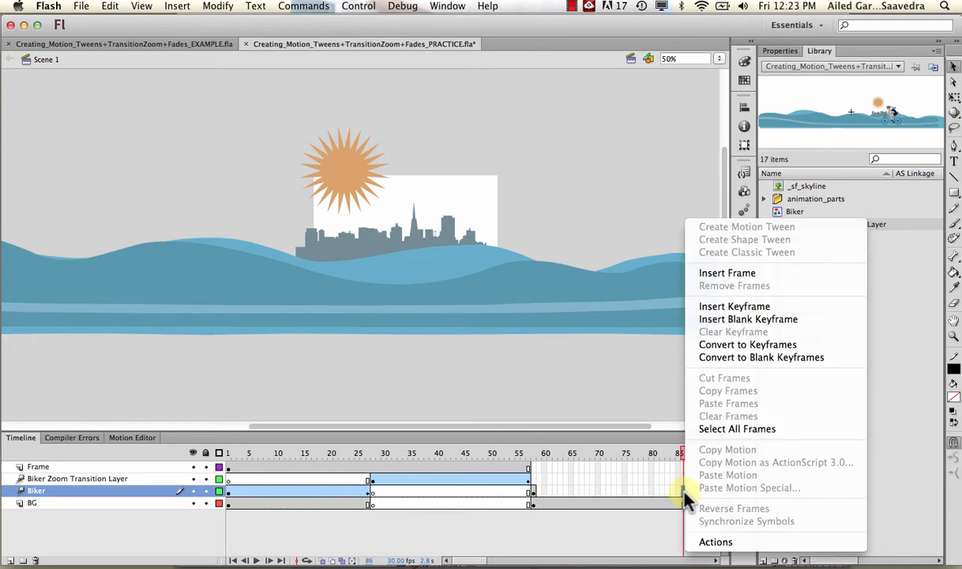
left_click(708, 283)
left_click_drag(672, 455, 694, 468)
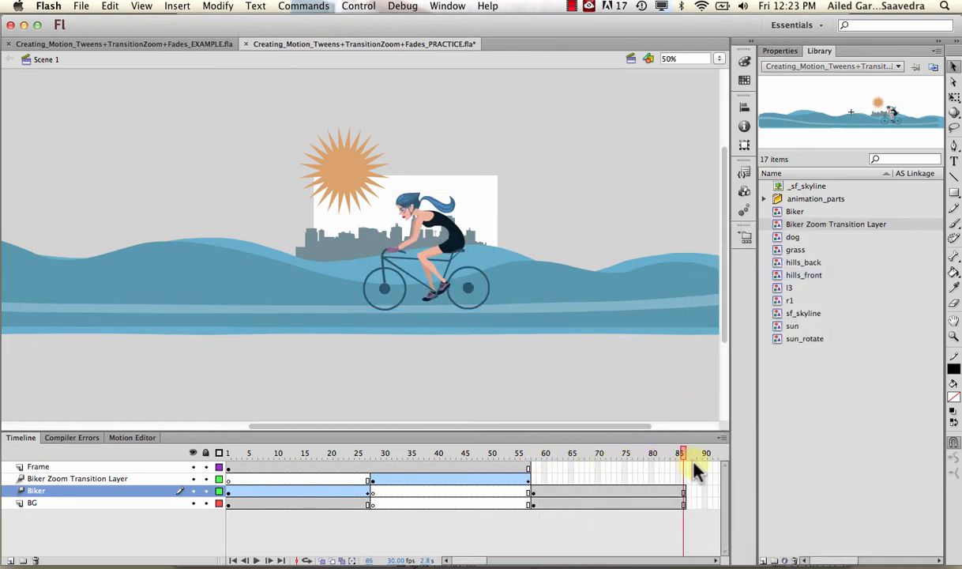
- Create a motion tween on the Biker layer's span from frame 58 to frame 86
left_click(655, 492)
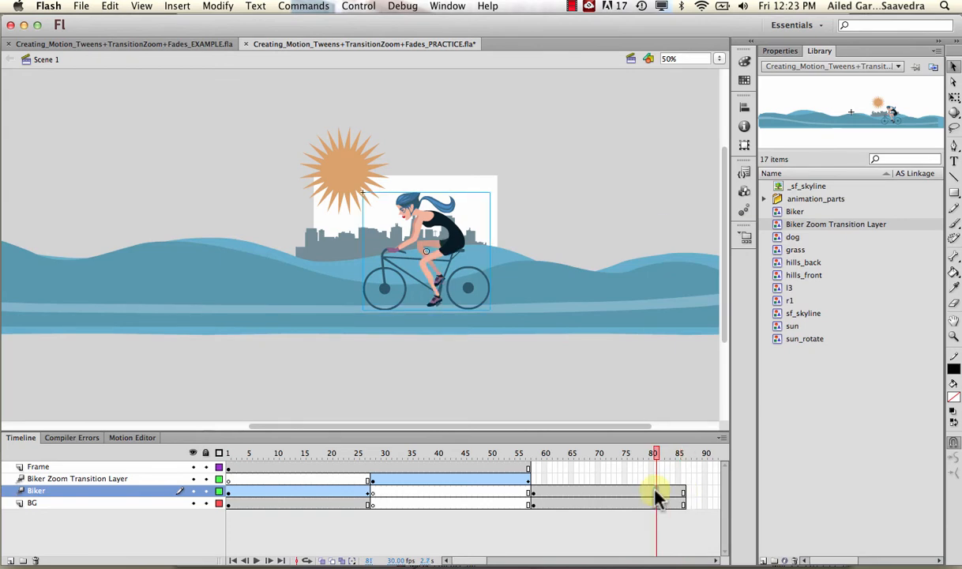
right_click(654, 489)
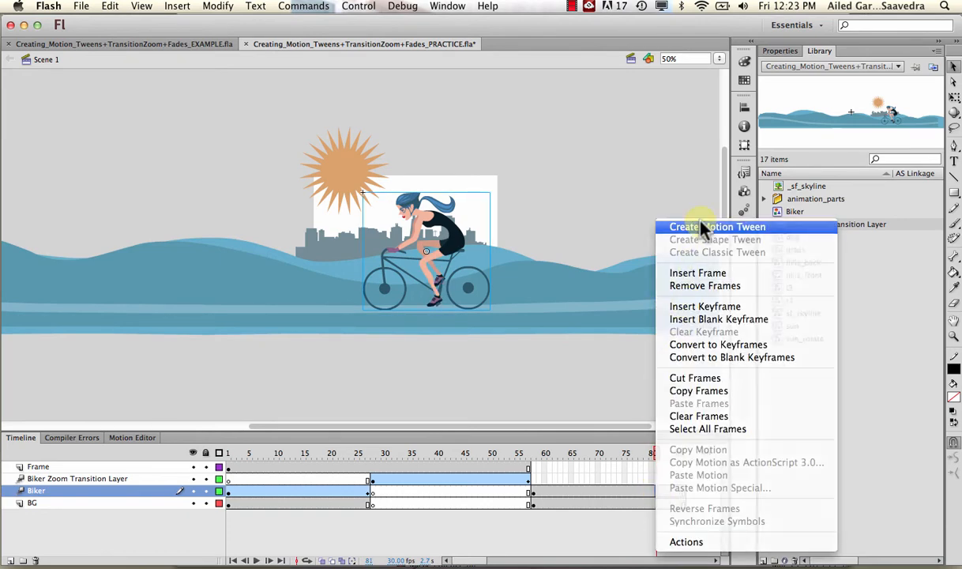
left_click(679, 227)
left_click_drag(646, 462, 683, 454)
- At frame 86, move the biker horizontally past the left edge of the stage to finish the ride-off tween
left_click(683, 491)
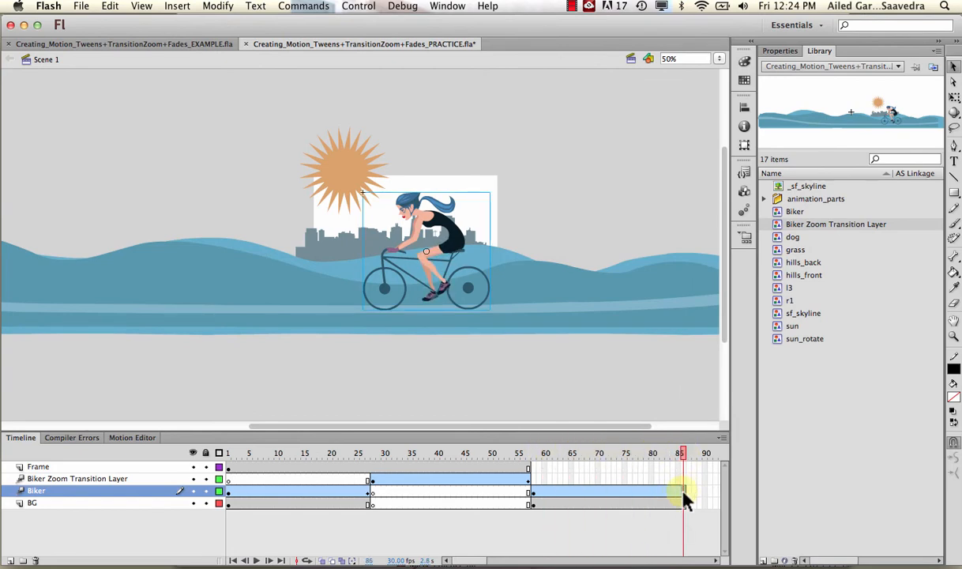
left_click_drag(464, 235, 256, 228)
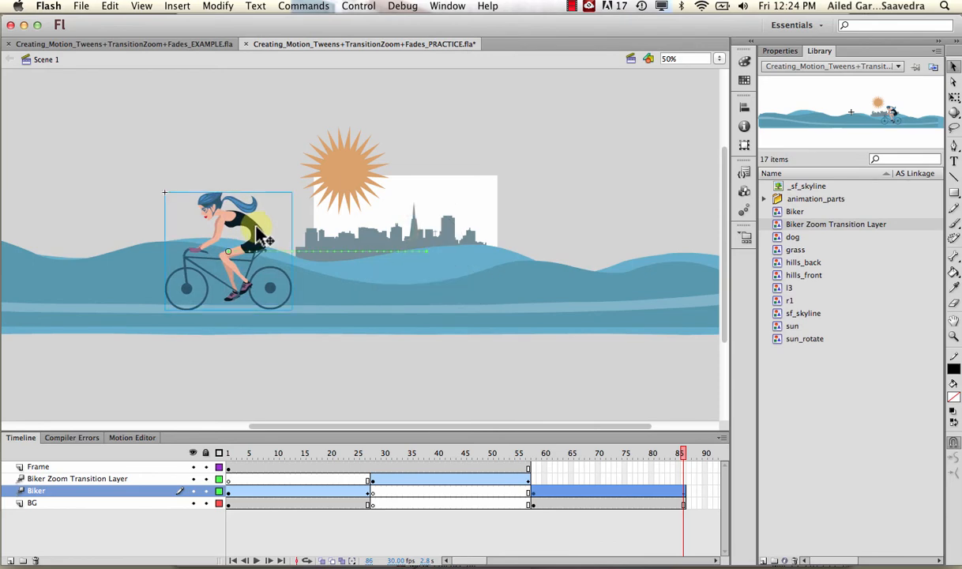
left_click_drag(615, 453, 684, 437)
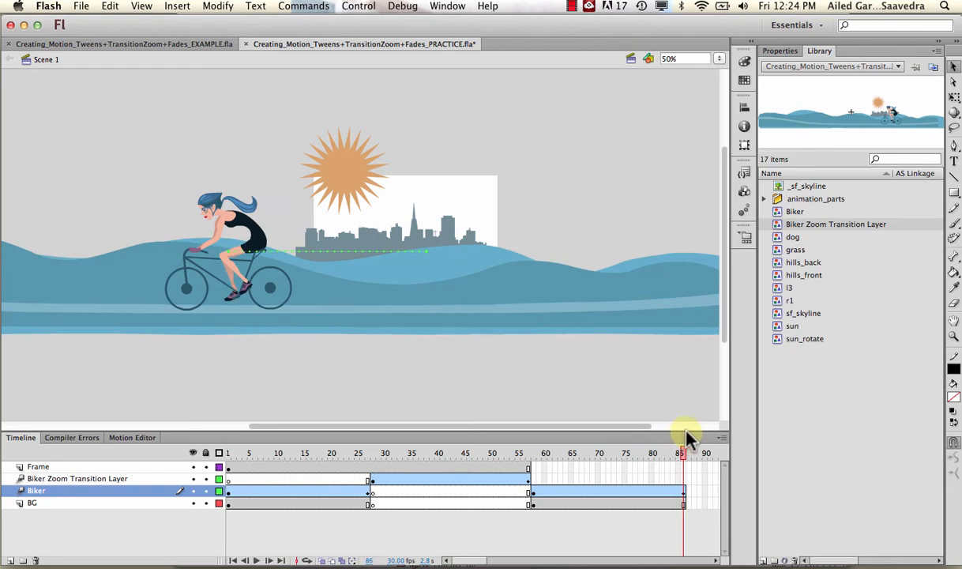
left_click(615, 495)
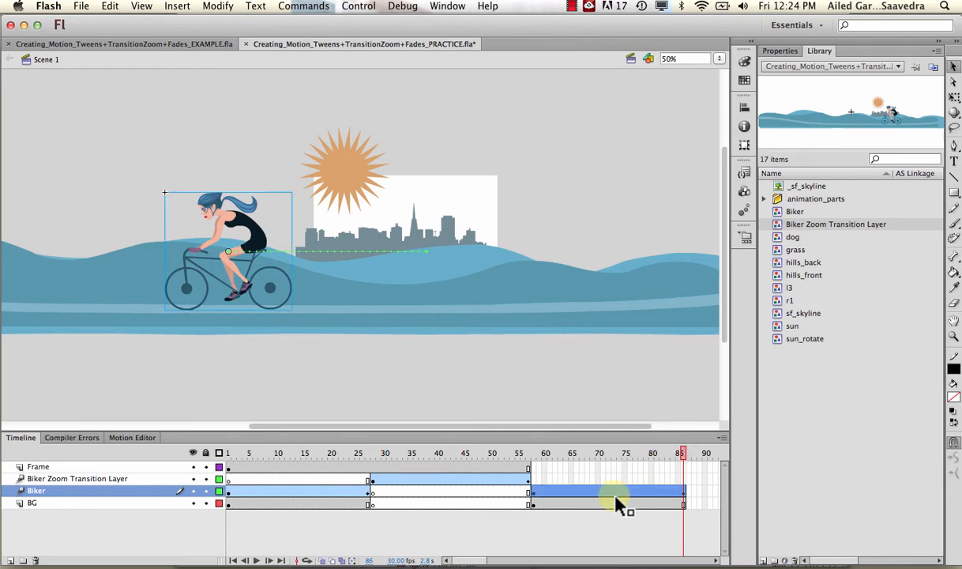
- Copy the sun, skyline and hills from the BG layer at frame 86
scroll(616, 498, "right", 8)
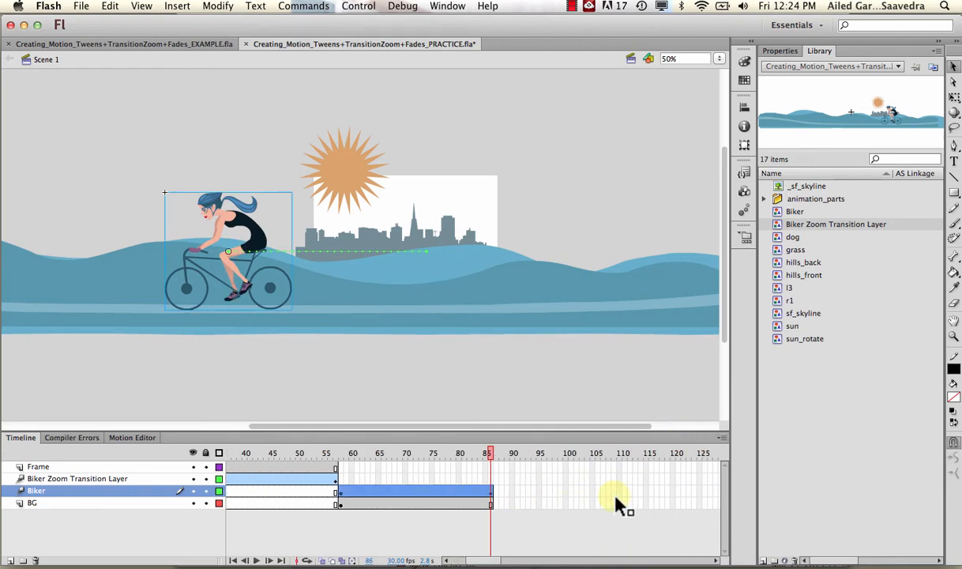
left_click(433, 278)
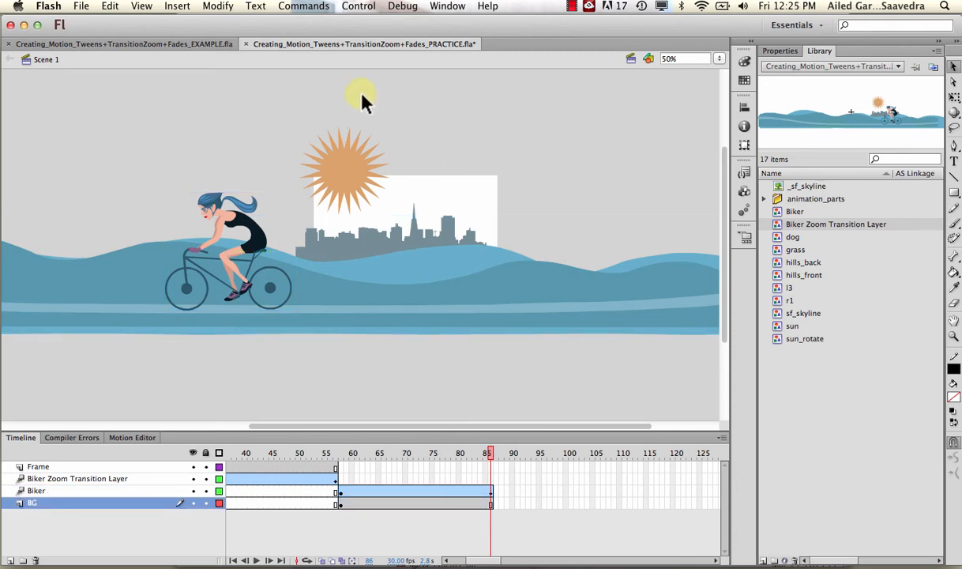
mouse_move(493, 455)
left_mouse_down()
mouse_move(477, 452)
mouse_move(490, 455)
left_mouse_up()
left_click_drag(353, 105, 480, 368)
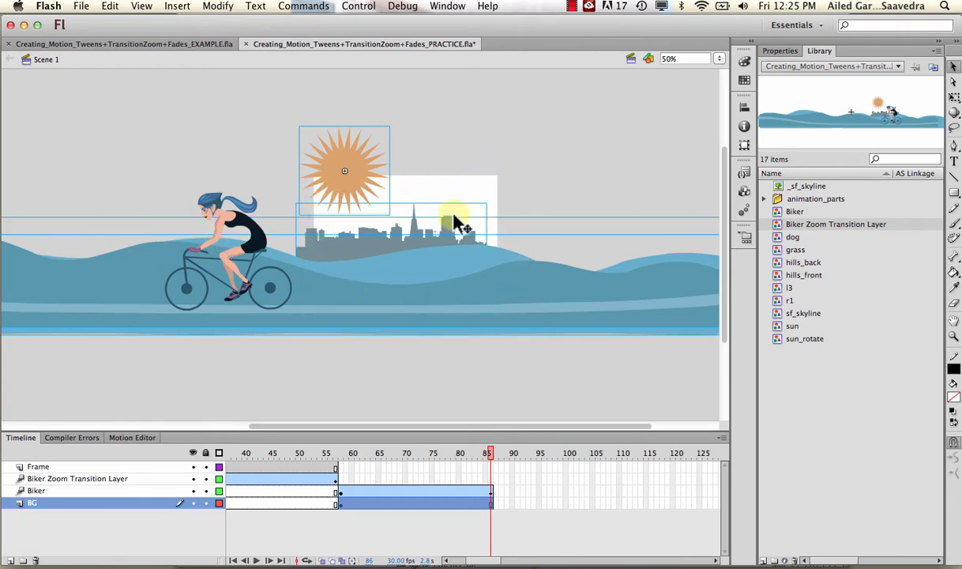
left_click(109, 7)
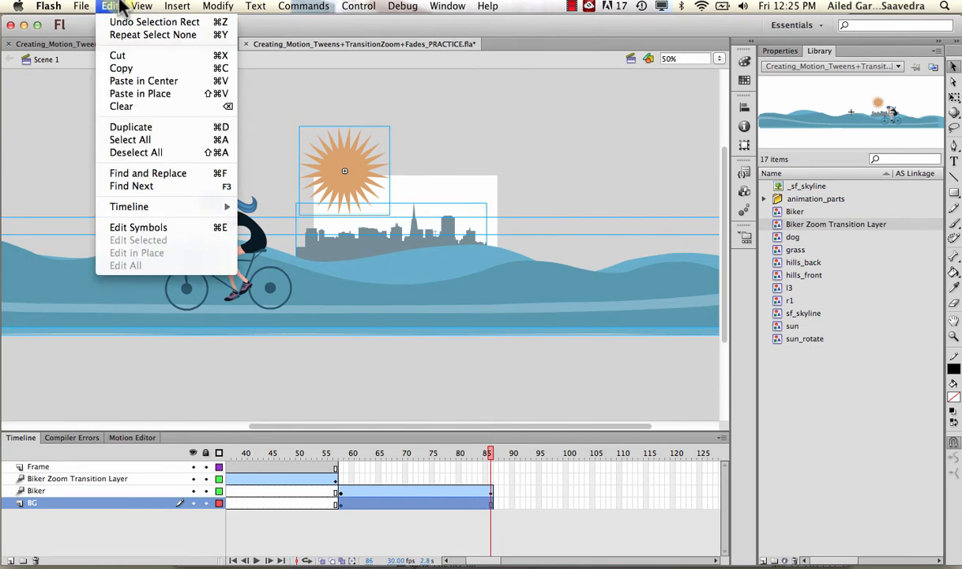
left_click(107, 65)
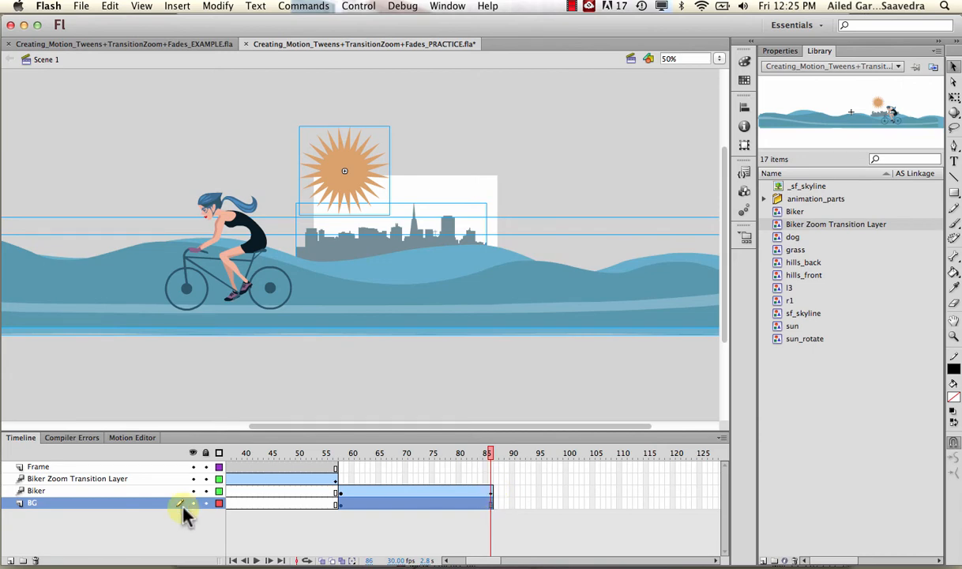
- Add a new layer named City Fading Transition and place it between the Frame and Biker Zoom Transition Layer layers
left_click(11, 559)
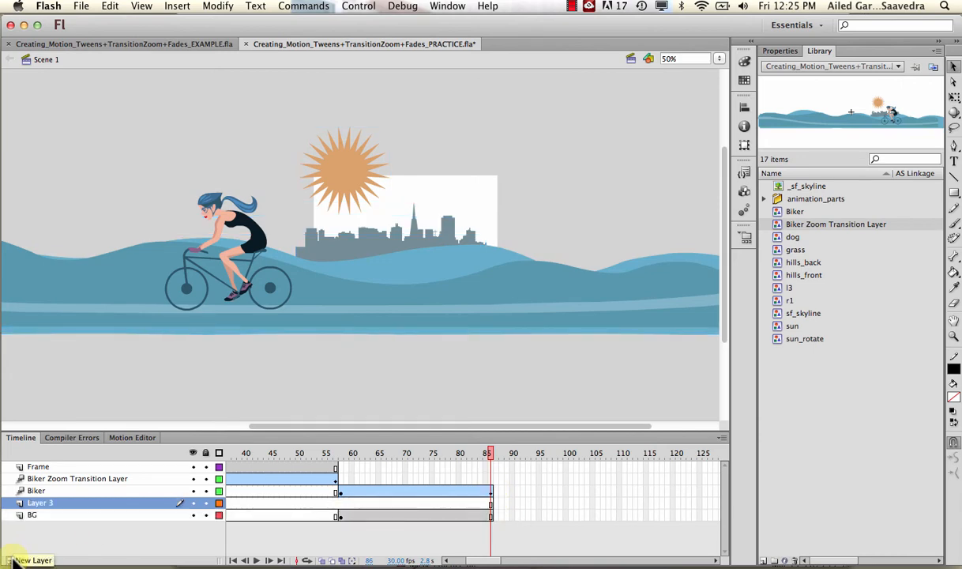
double_click(39, 503)
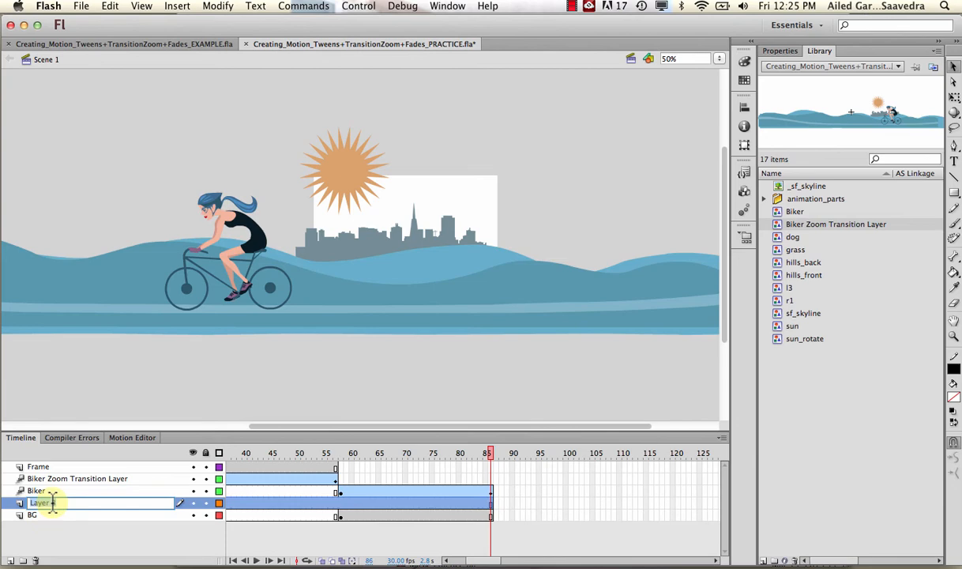
type("Ci")
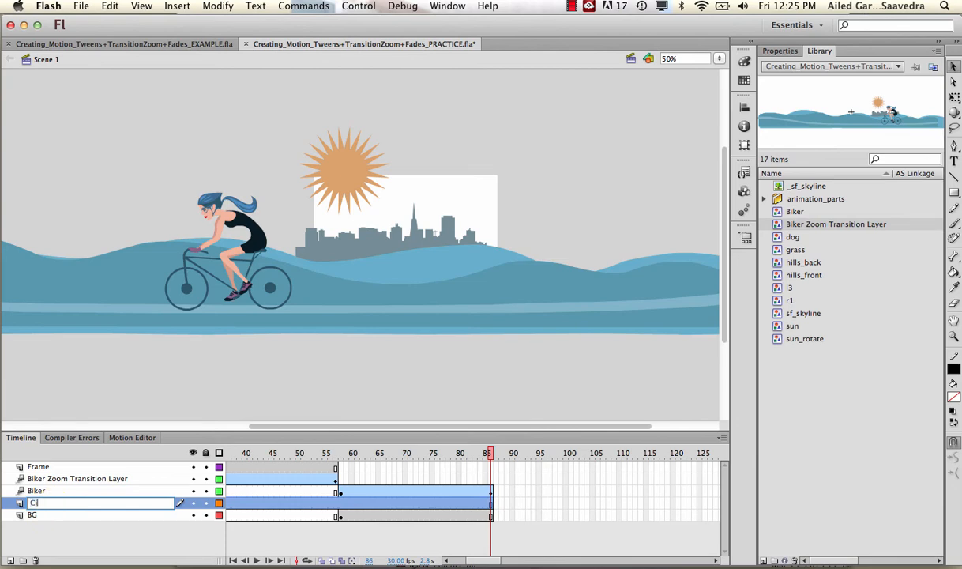
type("ty Fading Transition")
key("Return")
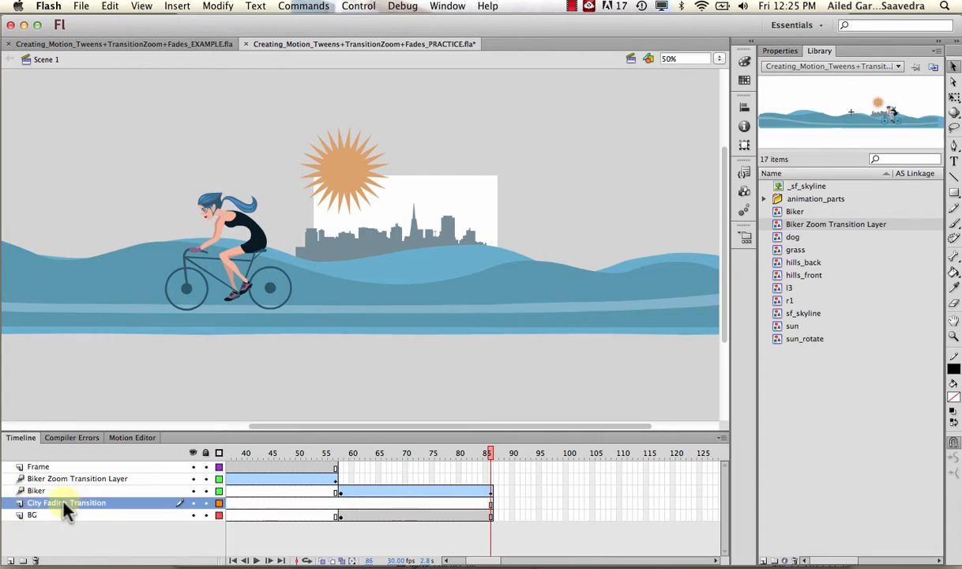
left_click_drag(63, 506, 63, 481)
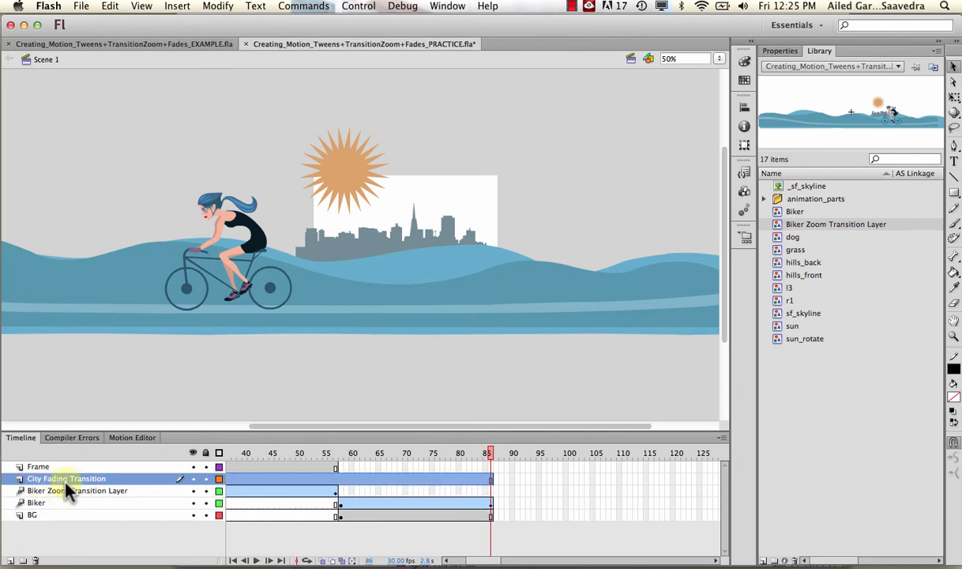
- Insert a keyframe at frame 87 on the City Fading Transition layer
left_click(495, 479)
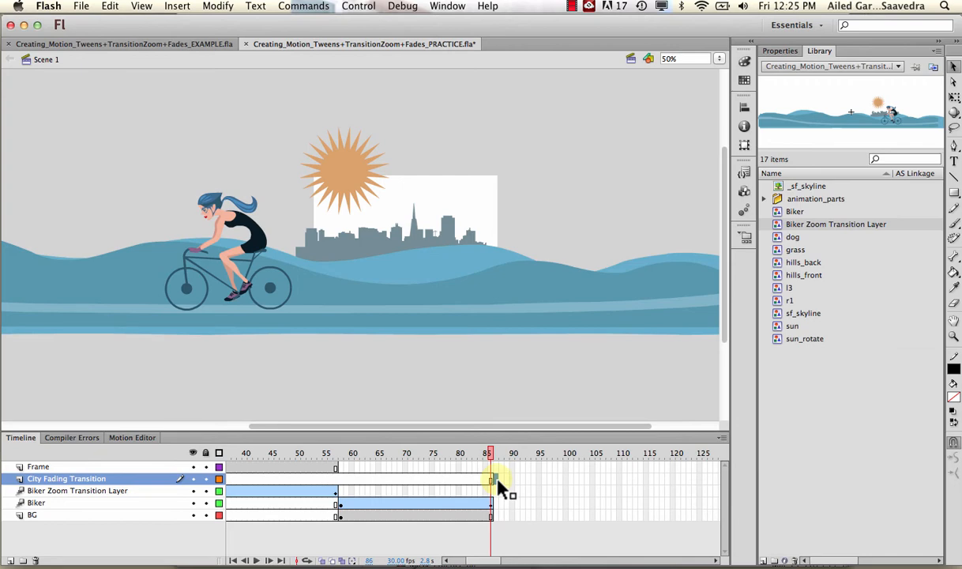
right_click(498, 483)
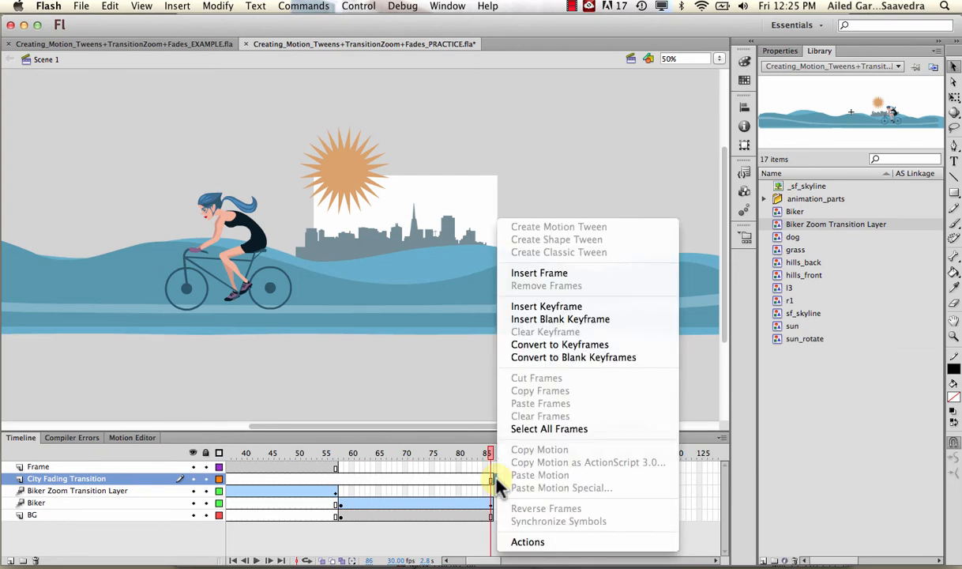
left_click(540, 308)
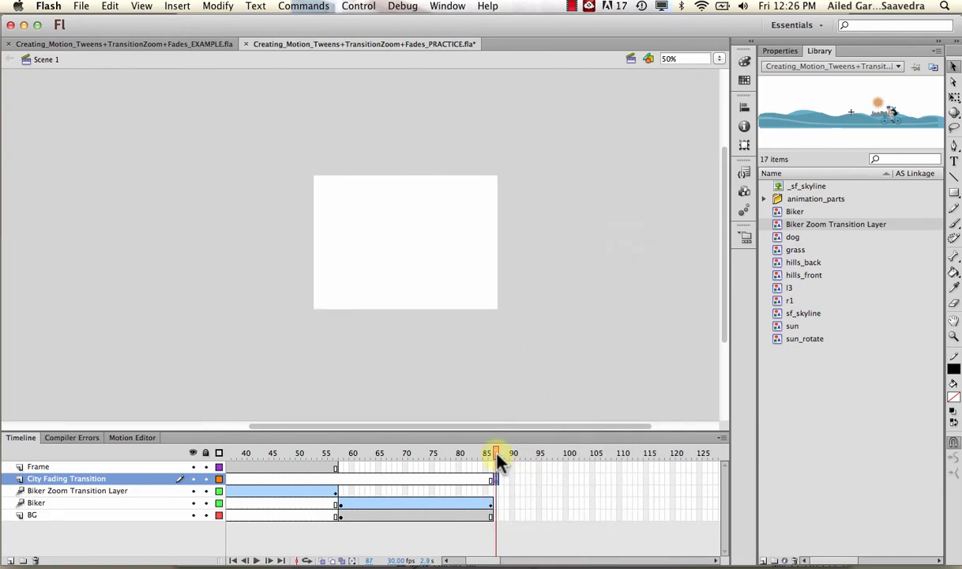
- Paste the copied background in place at frame 87 of City Fading Transition and compare it with the BG layer at frame 86
left_click(110, 6)
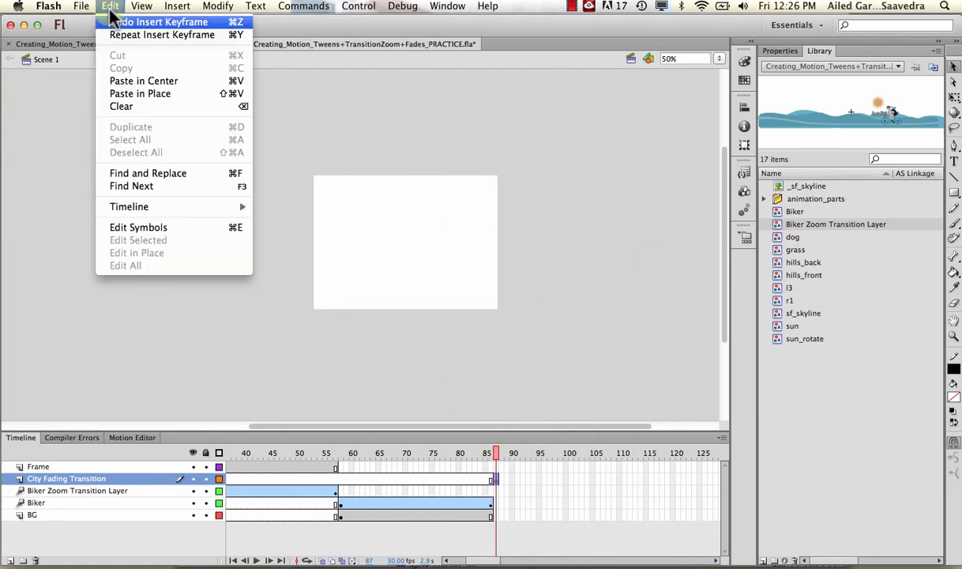
left_click(123, 93)
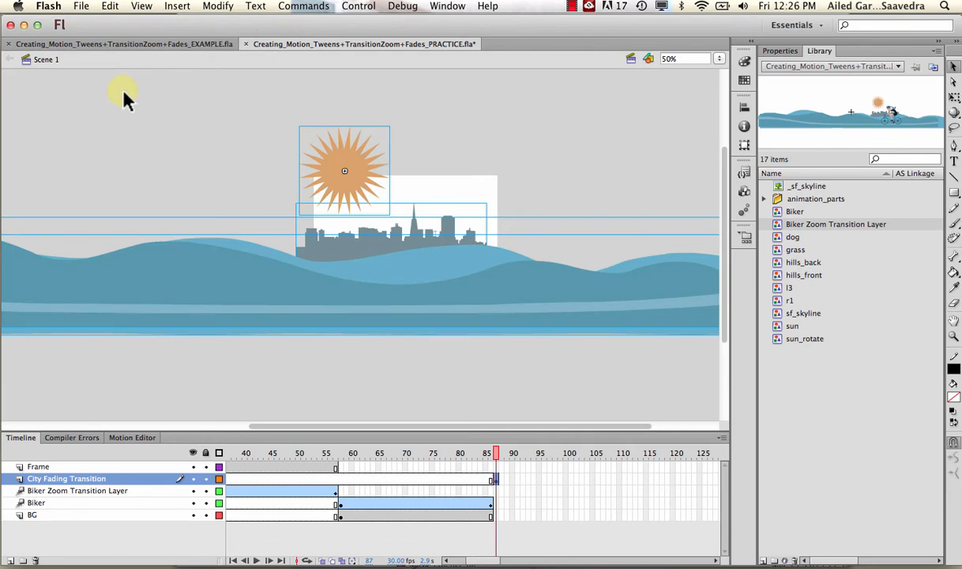
left_click(490, 455)
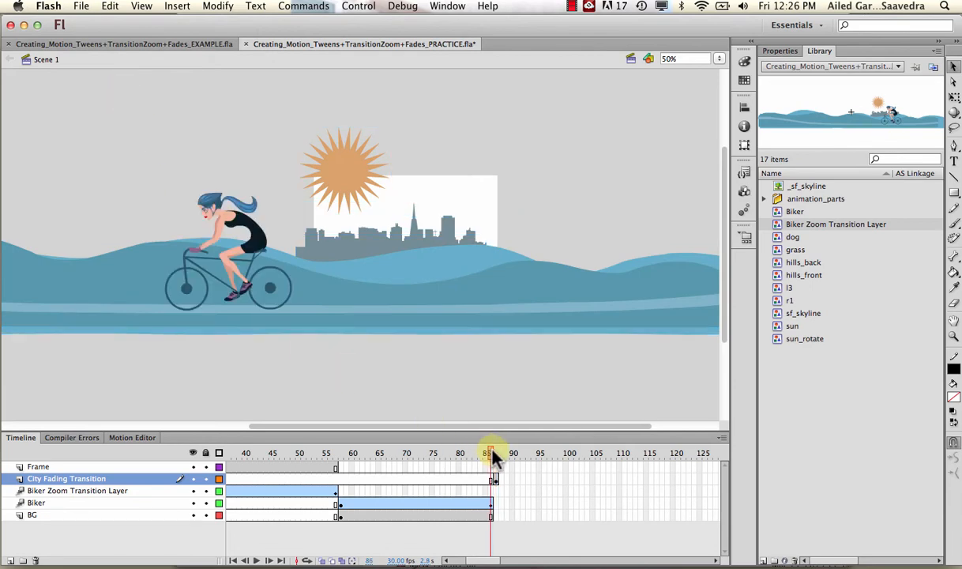
left_click(492, 517)
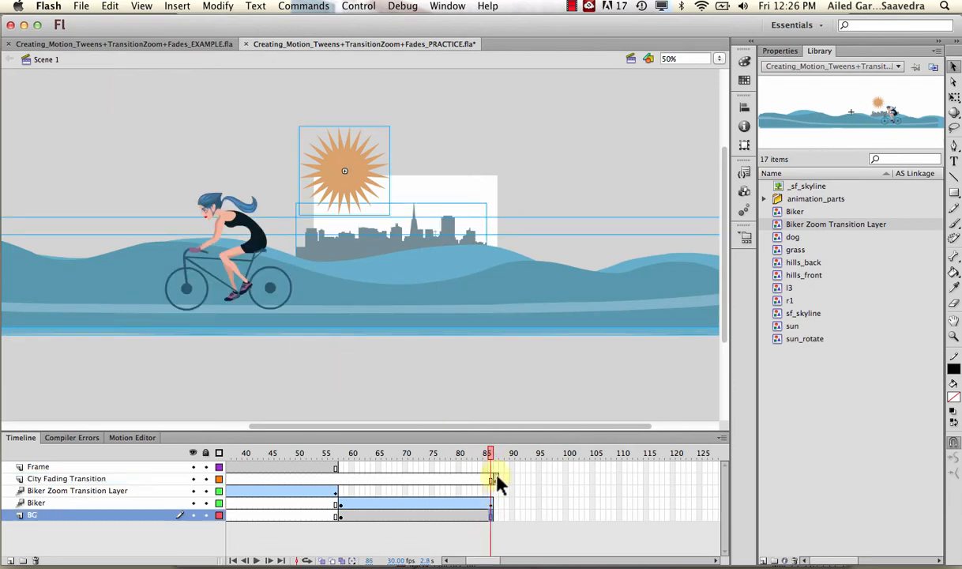
left_click(498, 480)
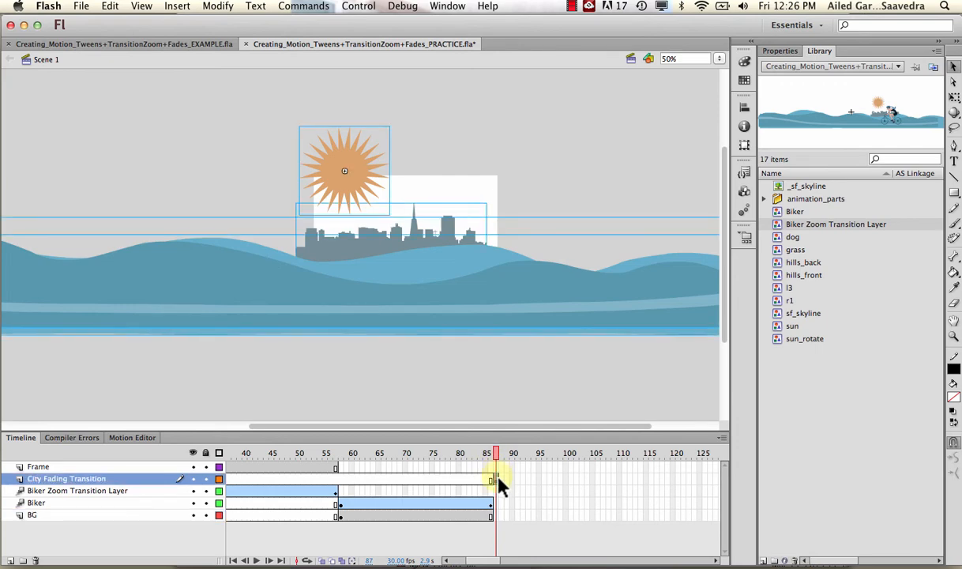
- Convert the pasted background at frame 87 into a Movie Clip symbol named City Fading Transition
left_click(496, 454)
right_click(348, 158)
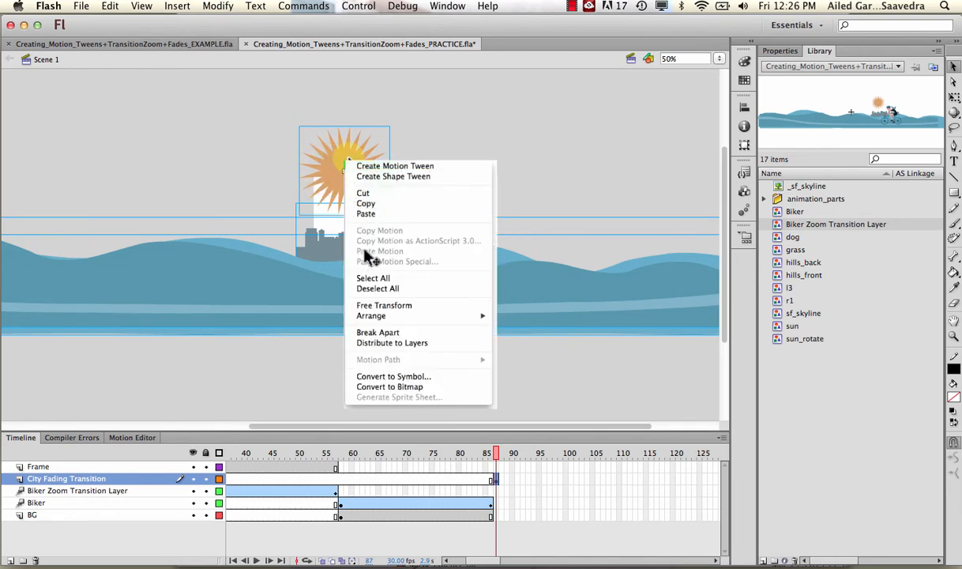
left_click(400, 377)
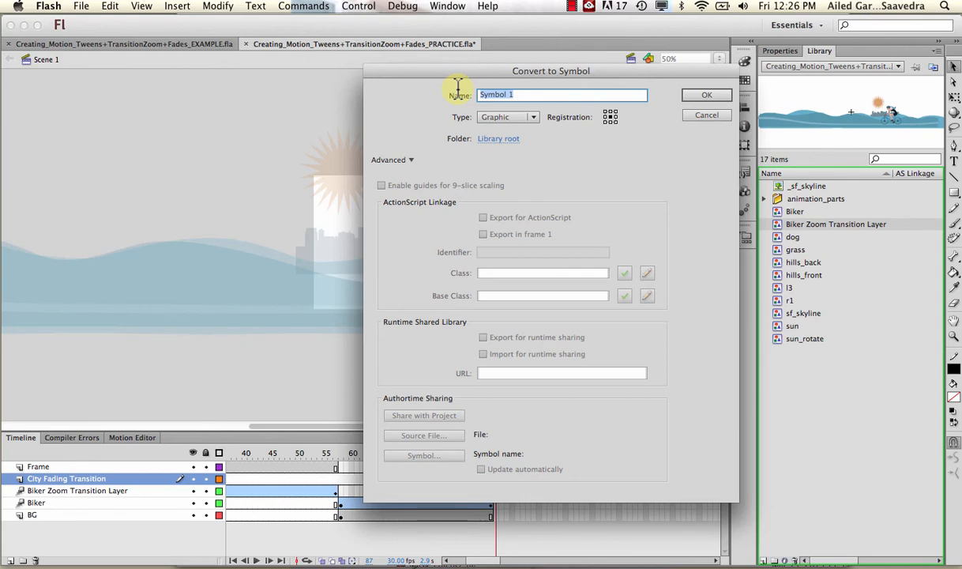
type("City F")
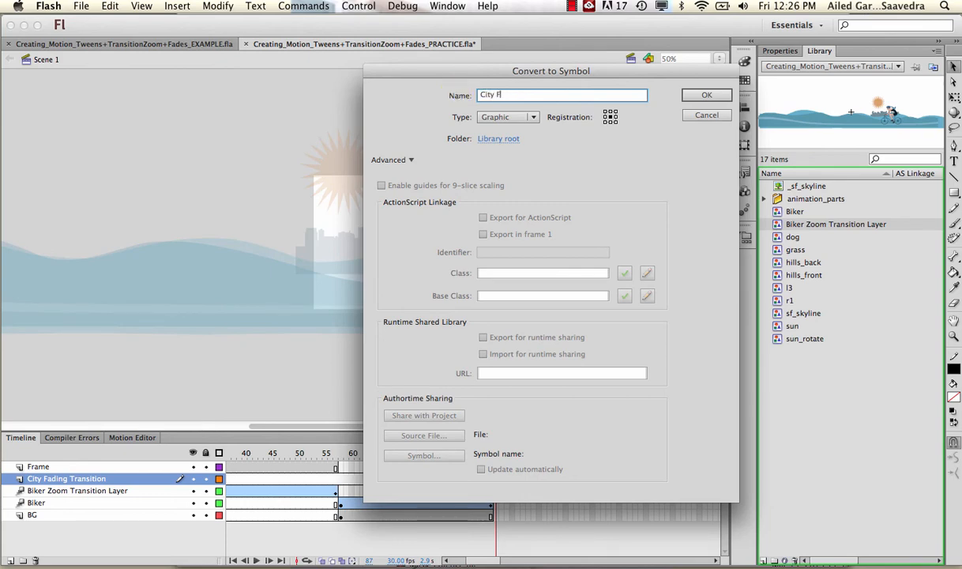
type("ading Transition")
left_click(610, 118)
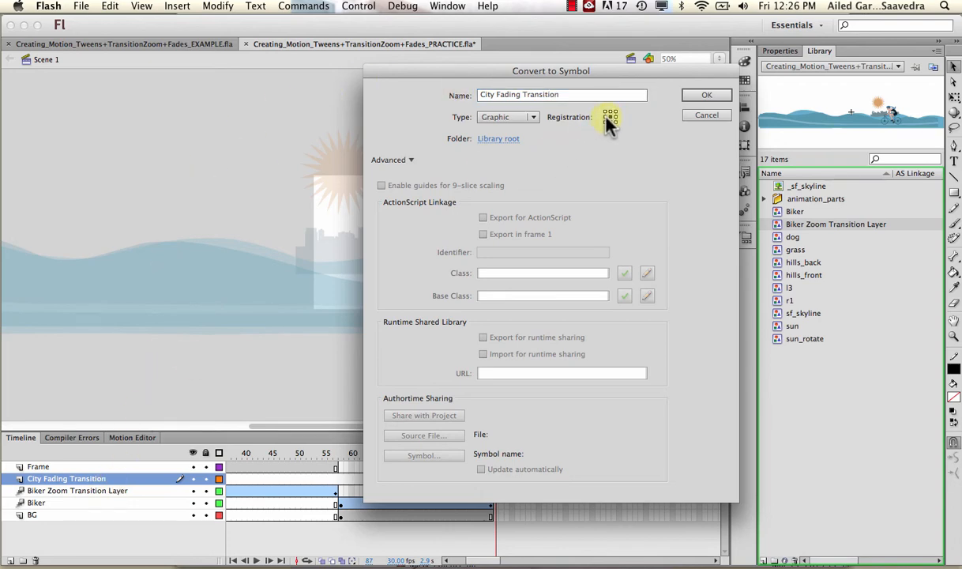
left_click(533, 118)
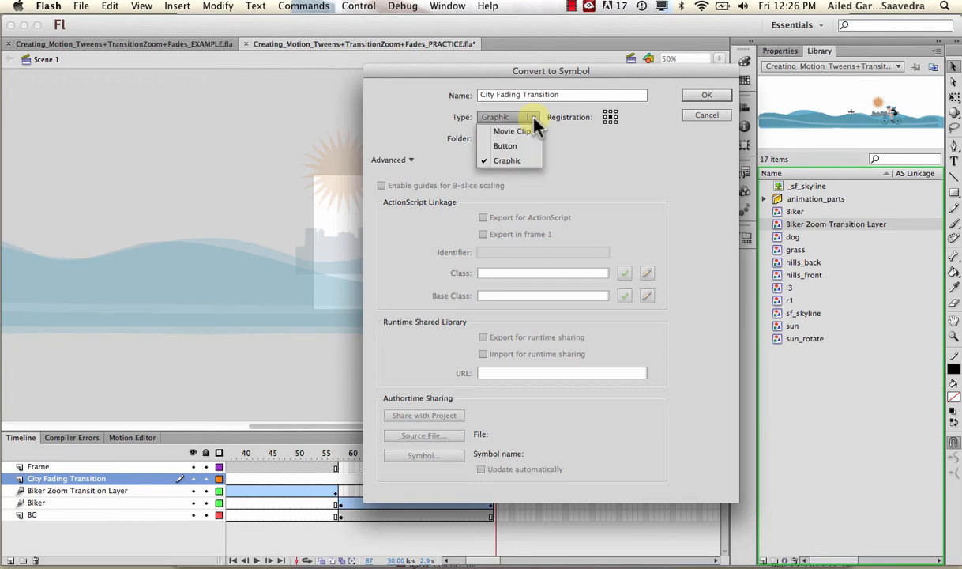
left_click(506, 129)
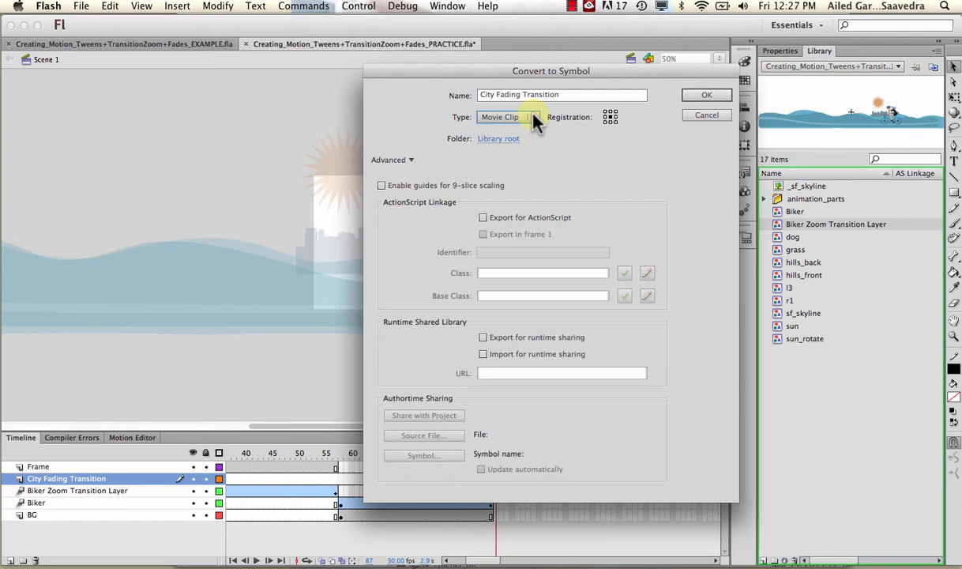
left_click(698, 94)
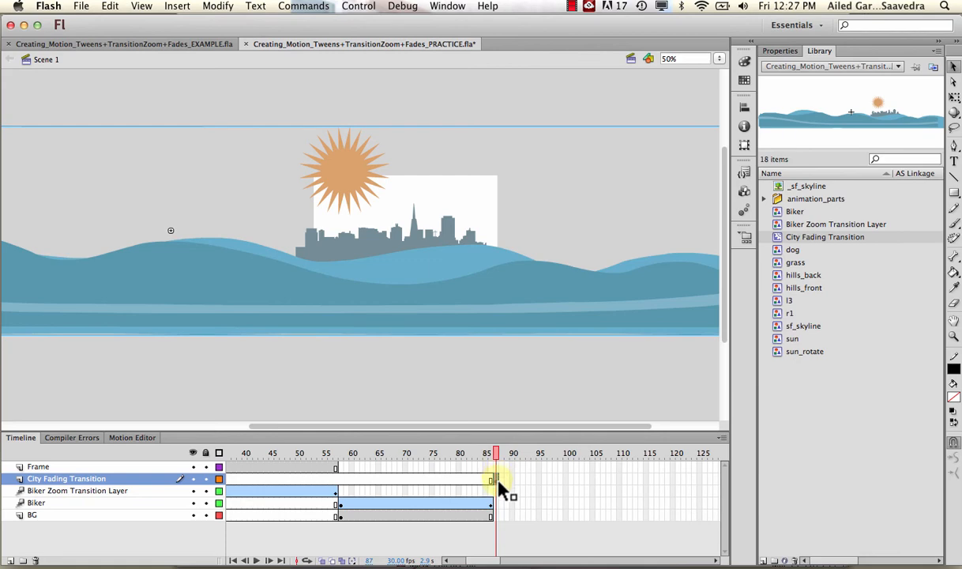
- Extend the City Fading Transition layer with frames up to frame 111 and scrub through the added span
left_click(626, 479)
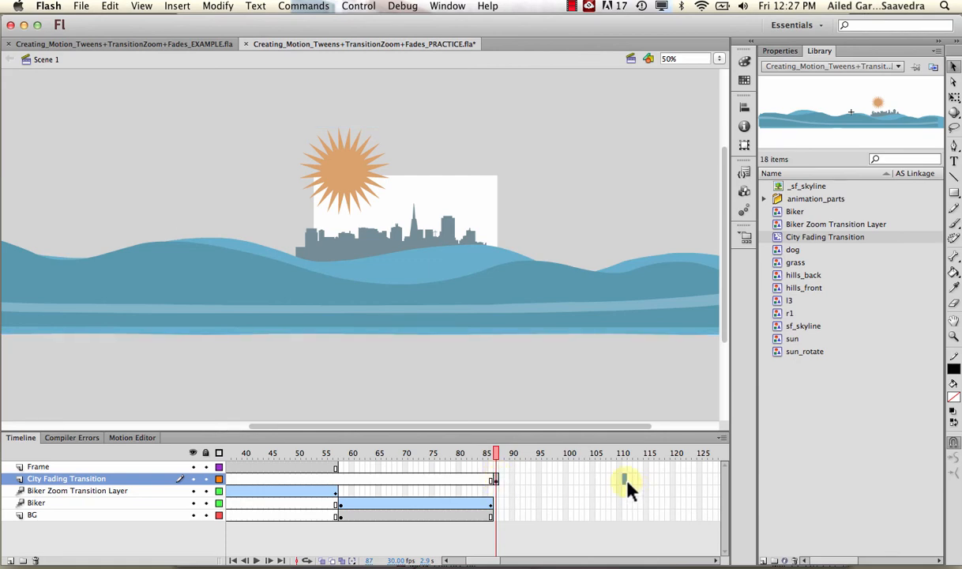
right_click(627, 483)
left_click(671, 272)
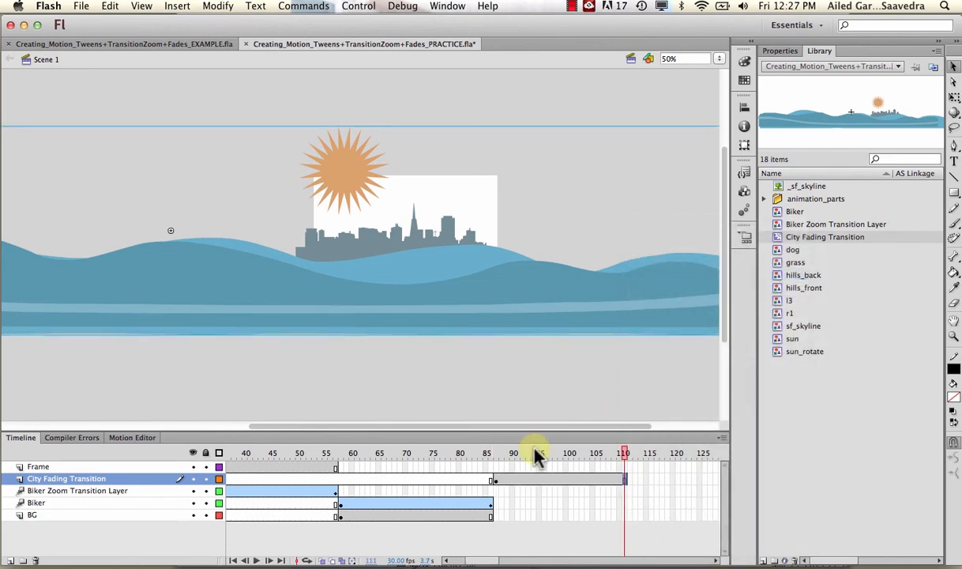
left_click_drag(498, 453, 623, 438)
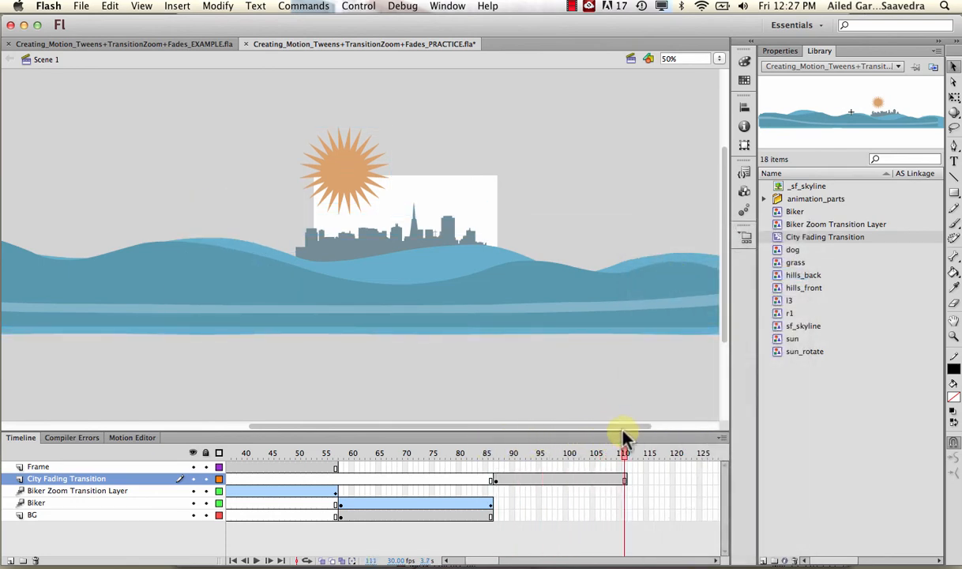
- Create a motion tween on the City Fading Transition layer's span from frame 87 to 111
left_click(597, 487)
right_click(597, 487)
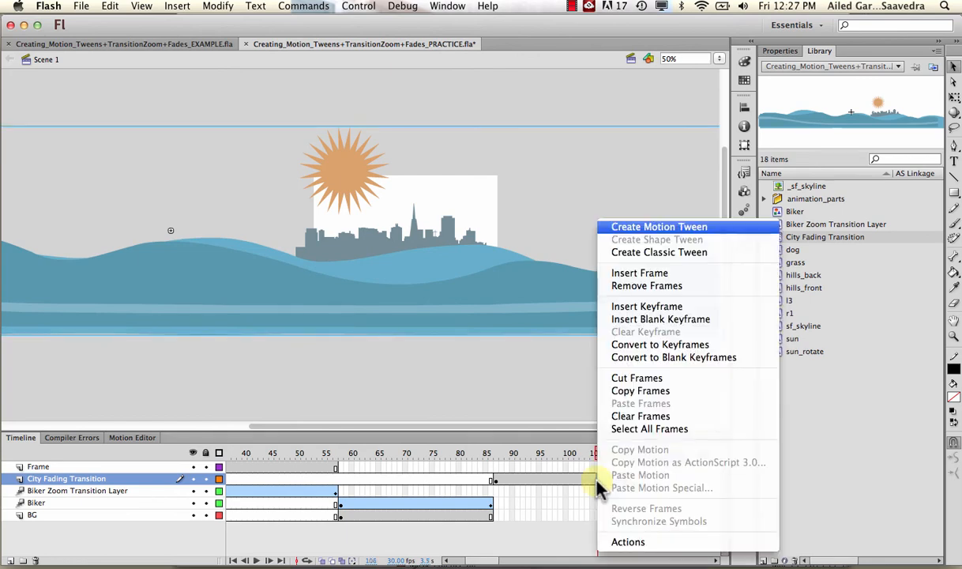
left_click(637, 227)
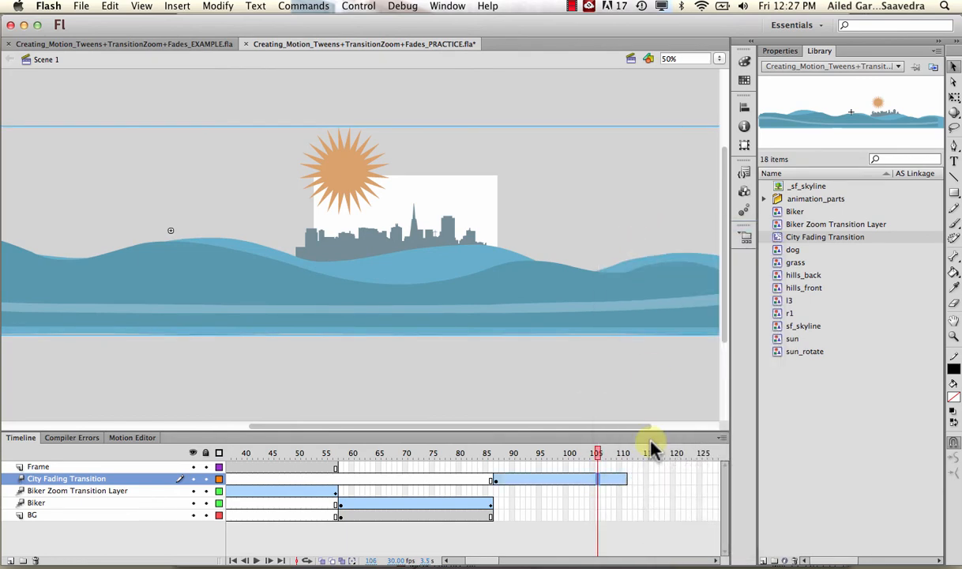
- At frame 111, set the City Fading Transition clip's color effect to Alpha 0% and its blending to Layer
left_click(626, 453)
mouse_move(629, 452)
left_mouse_down()
mouse_move(499, 452)
mouse_move(623, 456)
left_mouse_up()
left_click(624, 478)
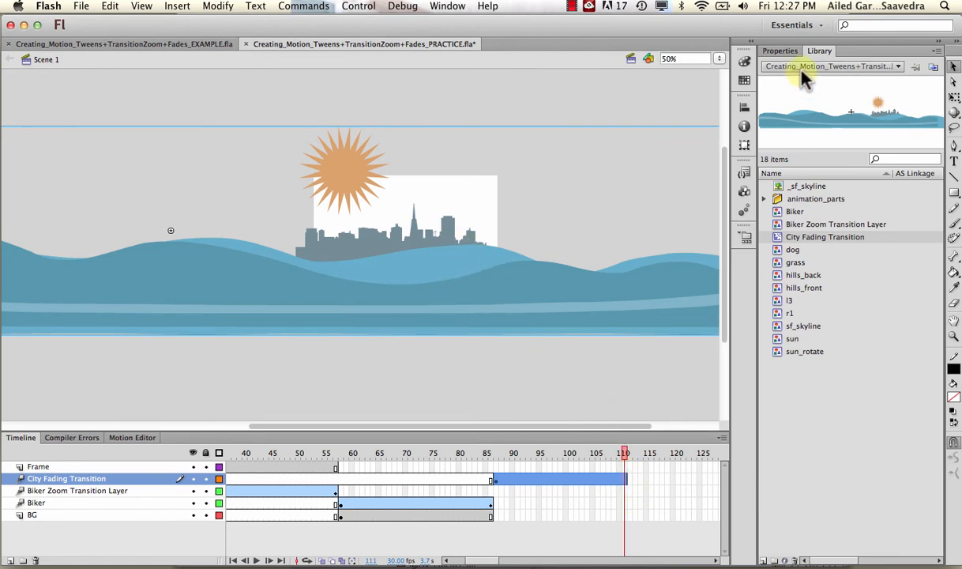
left_click(779, 51)
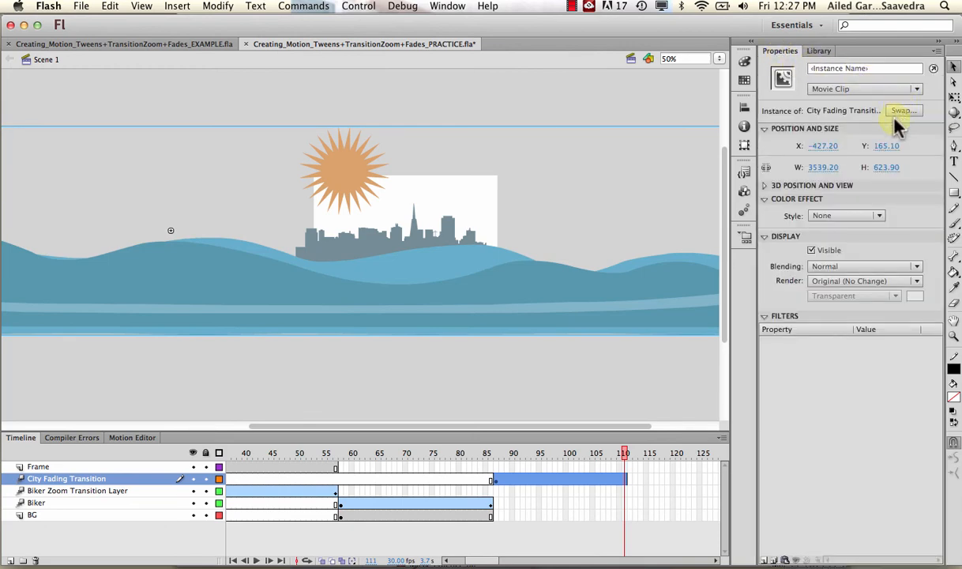
left_click(875, 218)
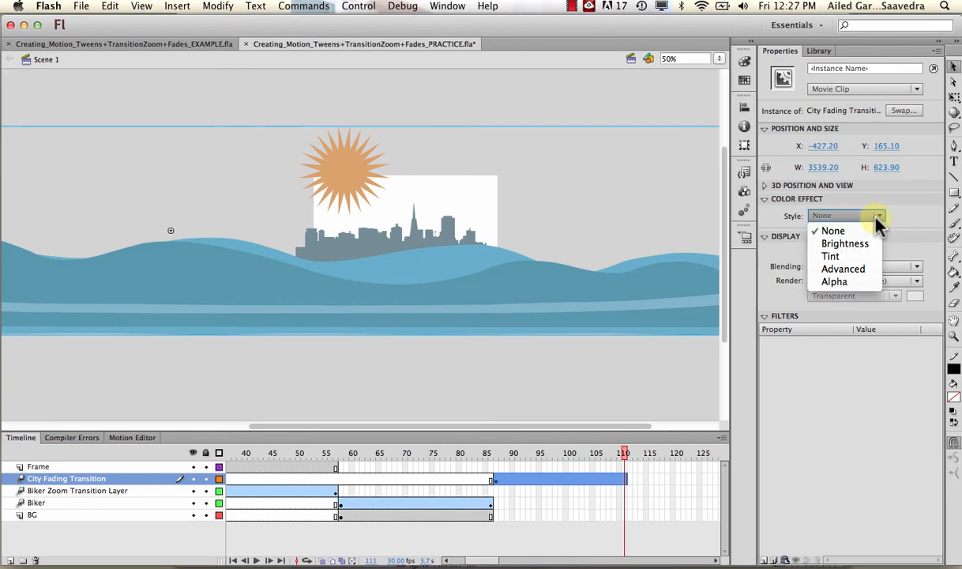
left_click(857, 278)
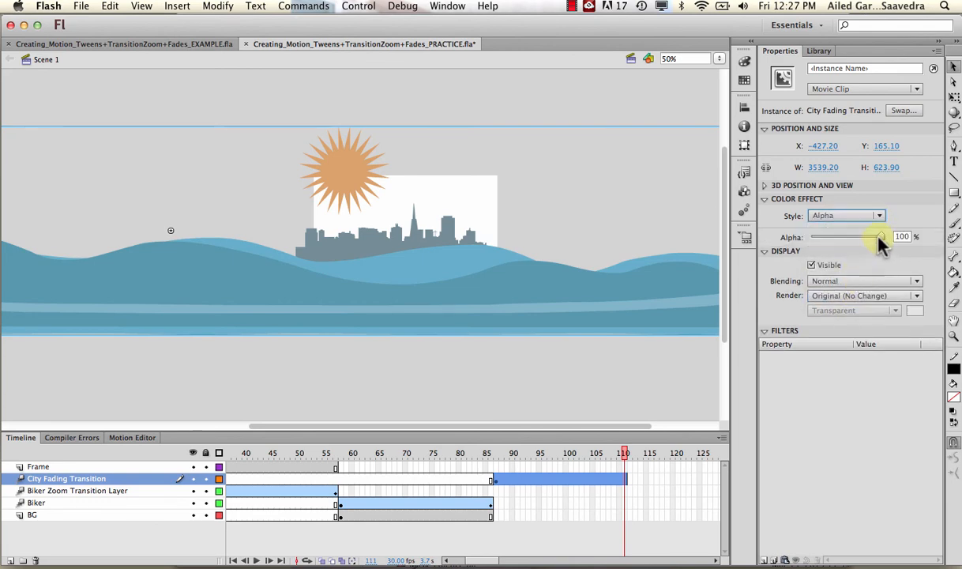
left_click_drag(880, 238, 808, 240)
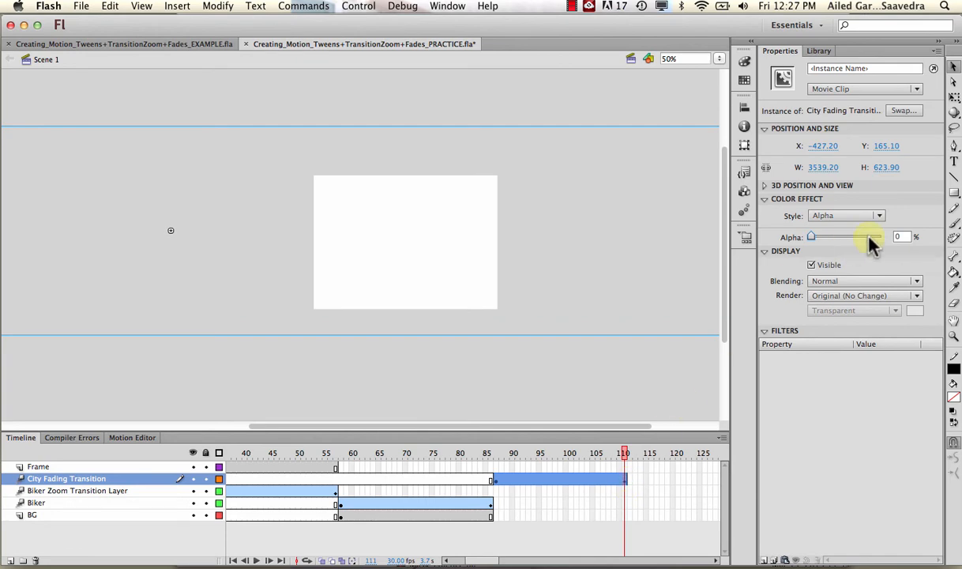
left_click(843, 280)
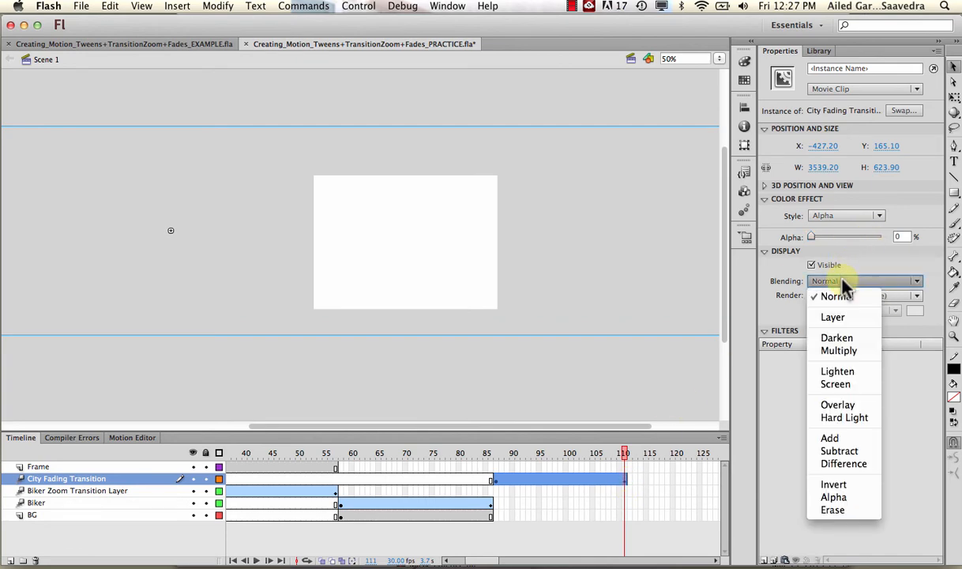
left_click(837, 317)
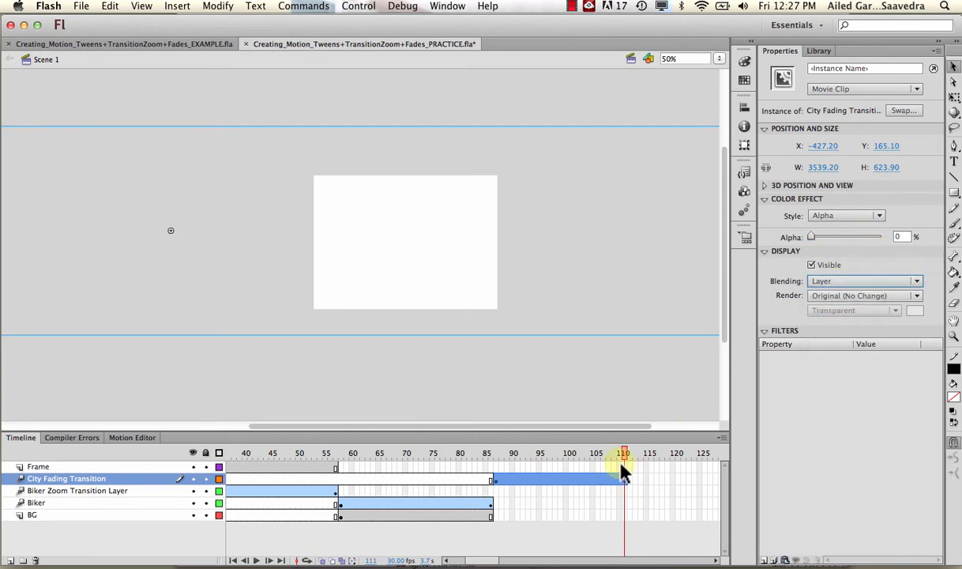
- At frame 100, switch the faded clip's blending to Normal for comparison and return it to Layer
left_click_drag(620, 454, 566, 467)
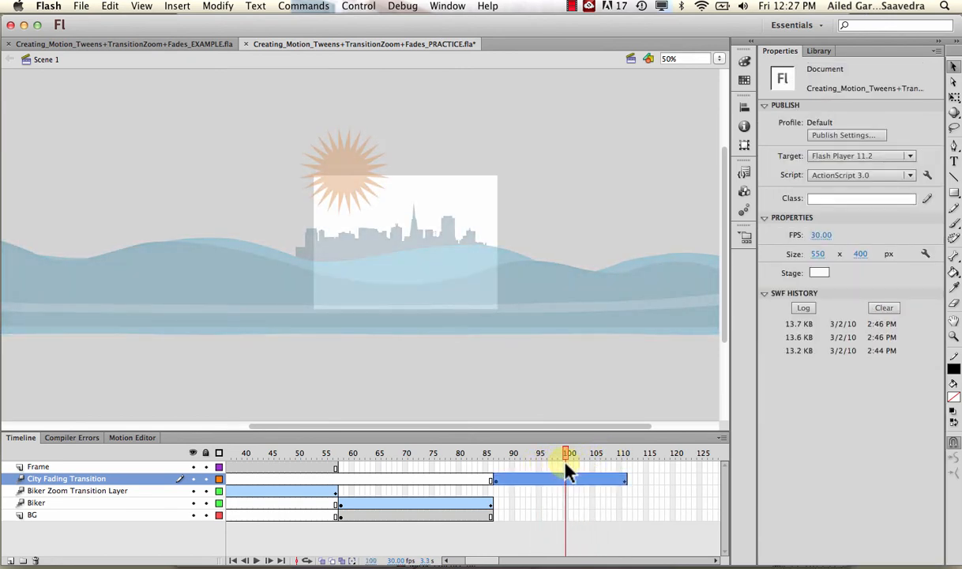
left_click(567, 477)
left_click(491, 285)
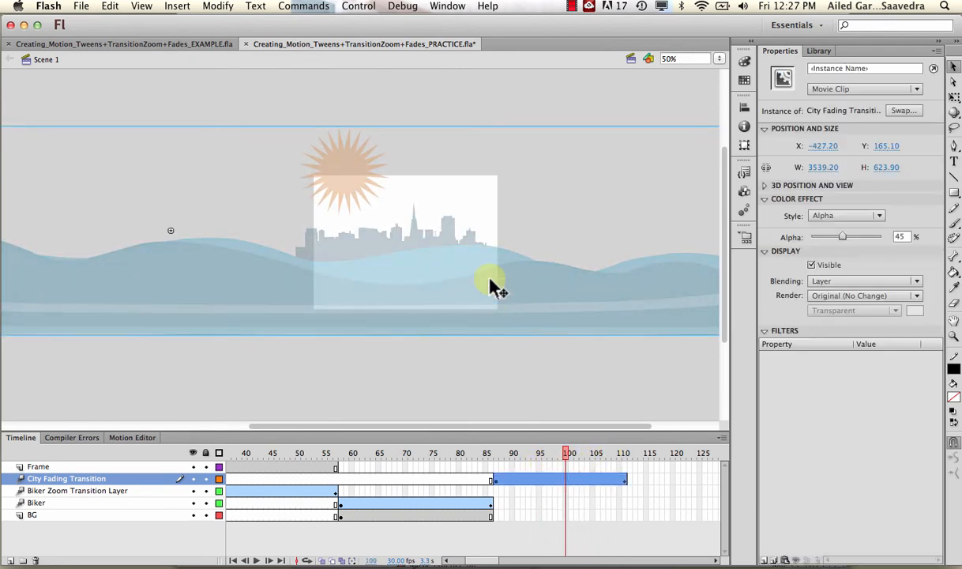
left_click(843, 280)
left_click(844, 295)
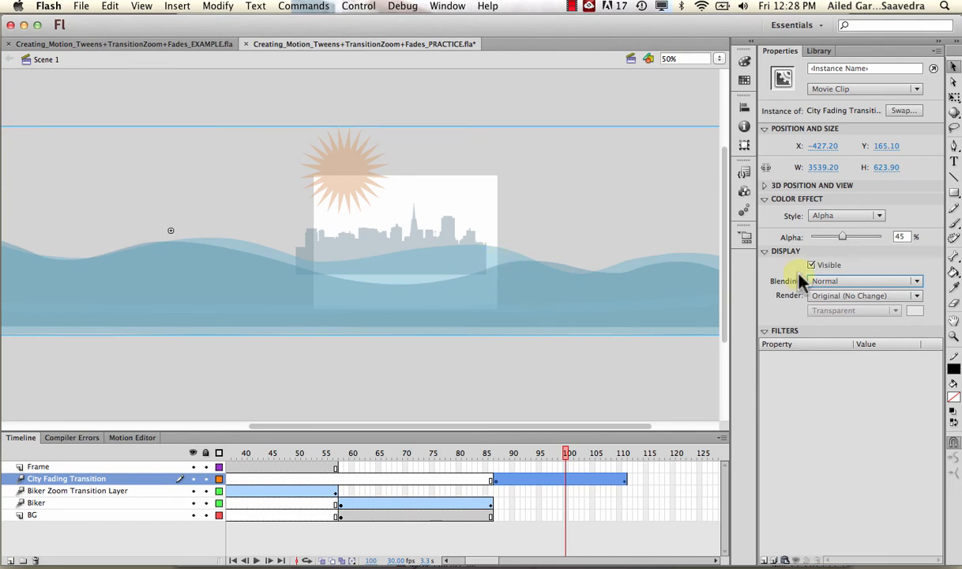
left_click(868, 283)
left_click(853, 316)
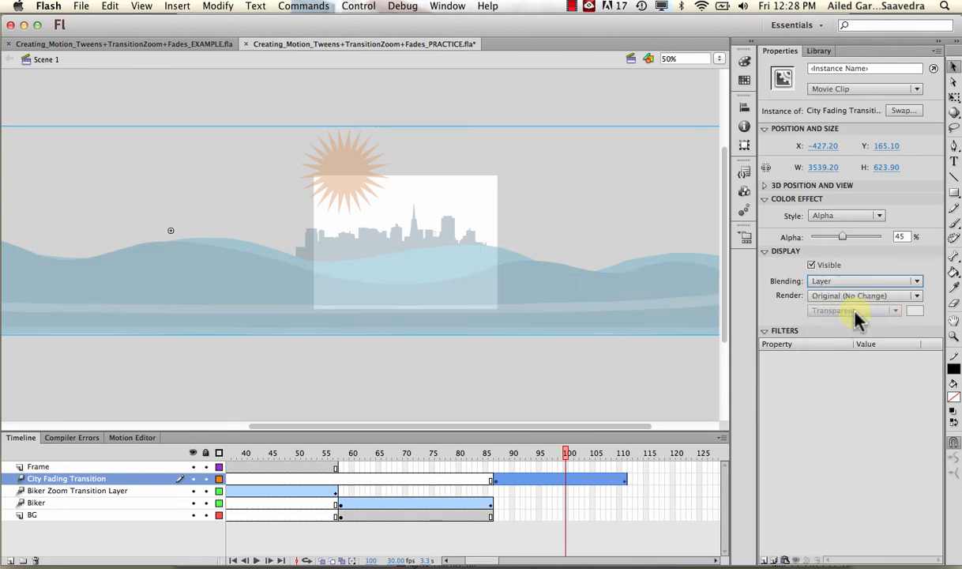
- Review the city fade at frames 111 and 87, and save the file
left_click_drag(569, 452, 623, 424)
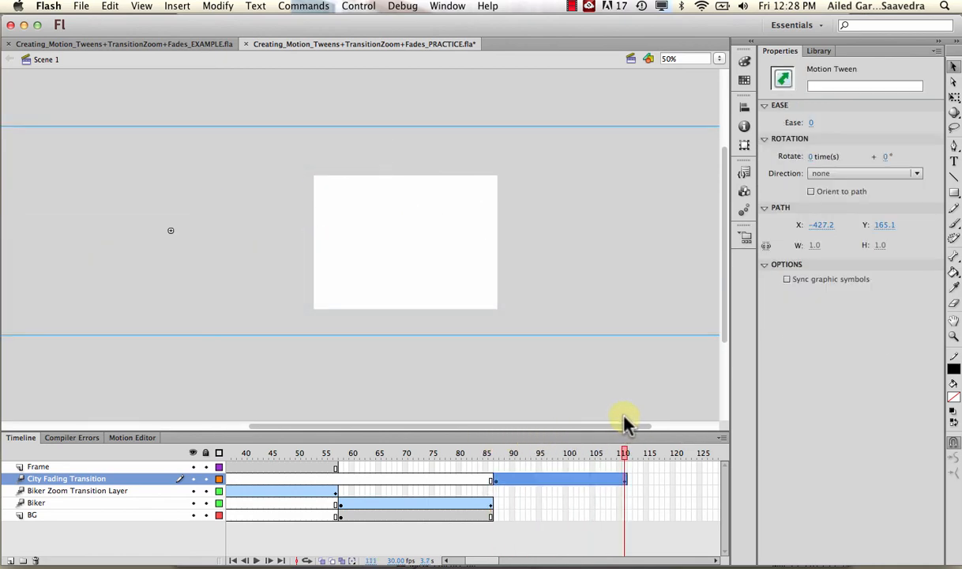
left_click(497, 455)
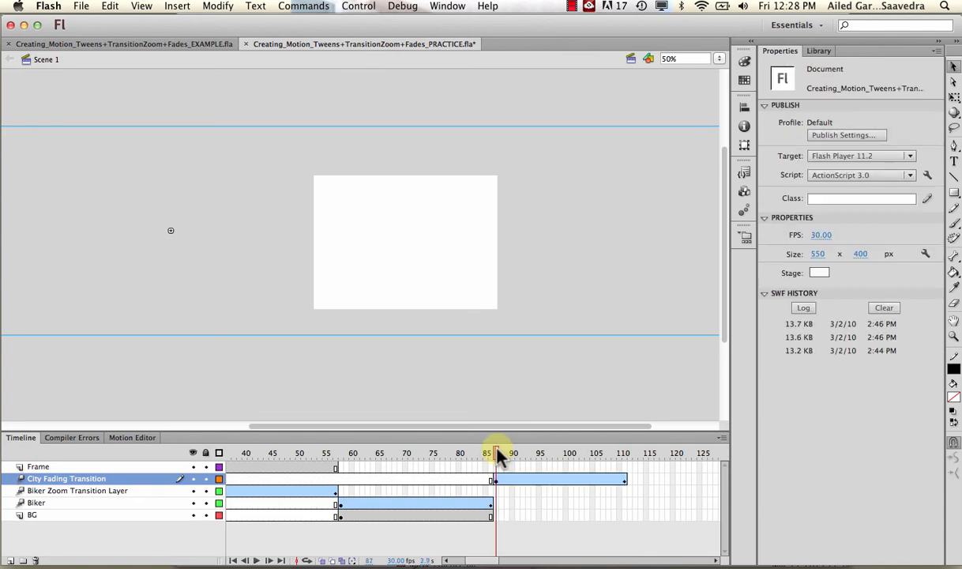
left_click(495, 457)
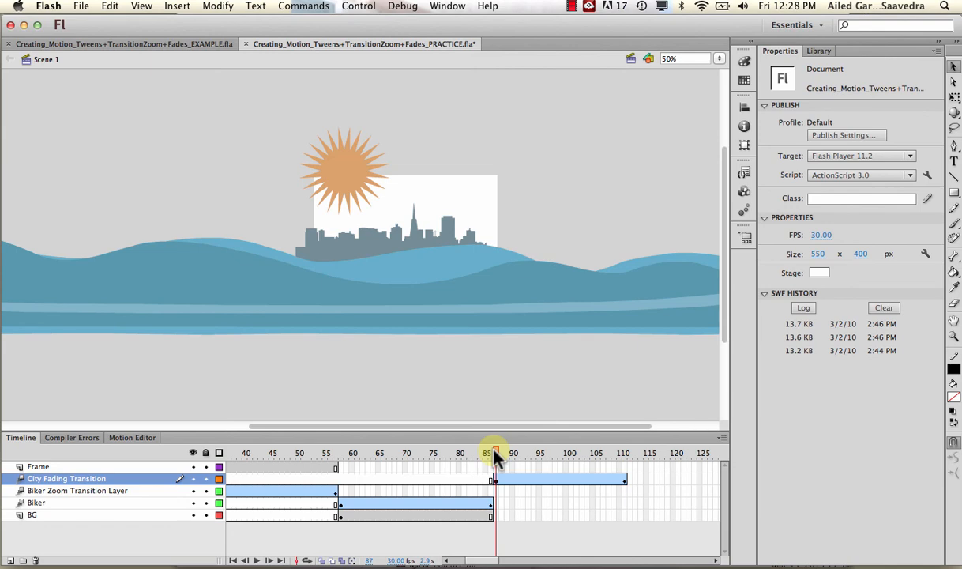
mouse_move(495, 458)
left_mouse_down()
mouse_move(623, 444)
mouse_move(492, 462)
left_mouse_up()
left_click(498, 478)
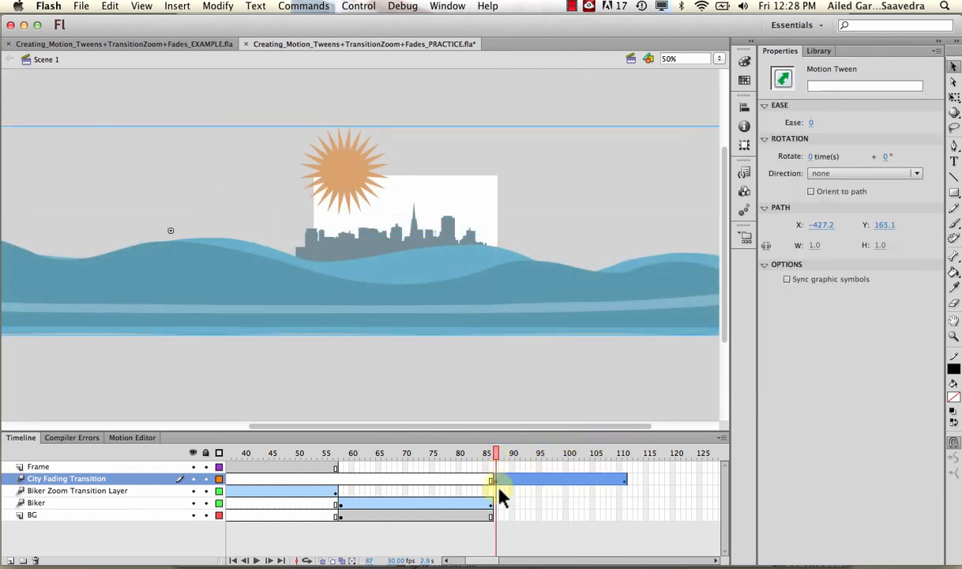
key("ctrl+s")
- Add a new layer named Dog Fading in Transition directly above the City Fading Transition layer
left_click(10, 560)
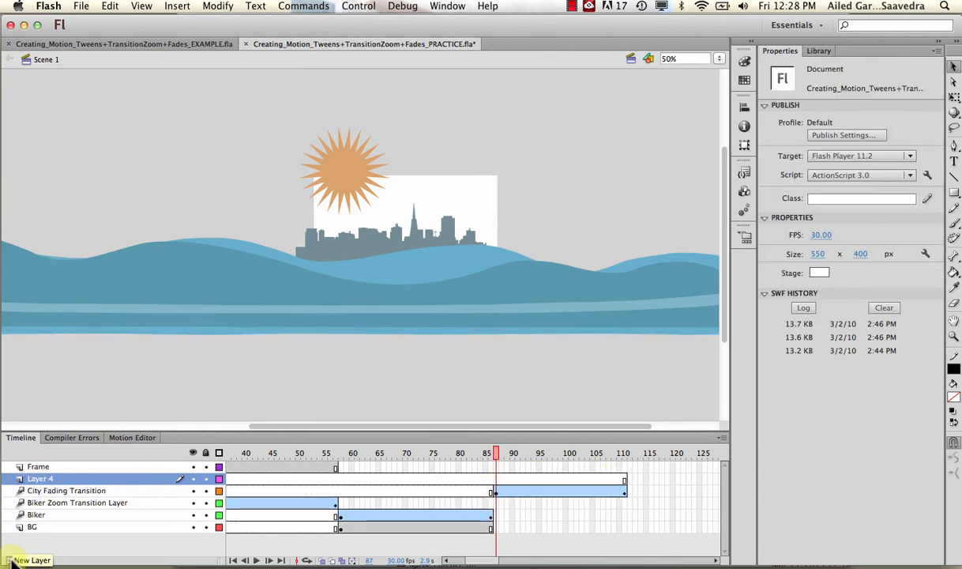
double_click(31, 479)
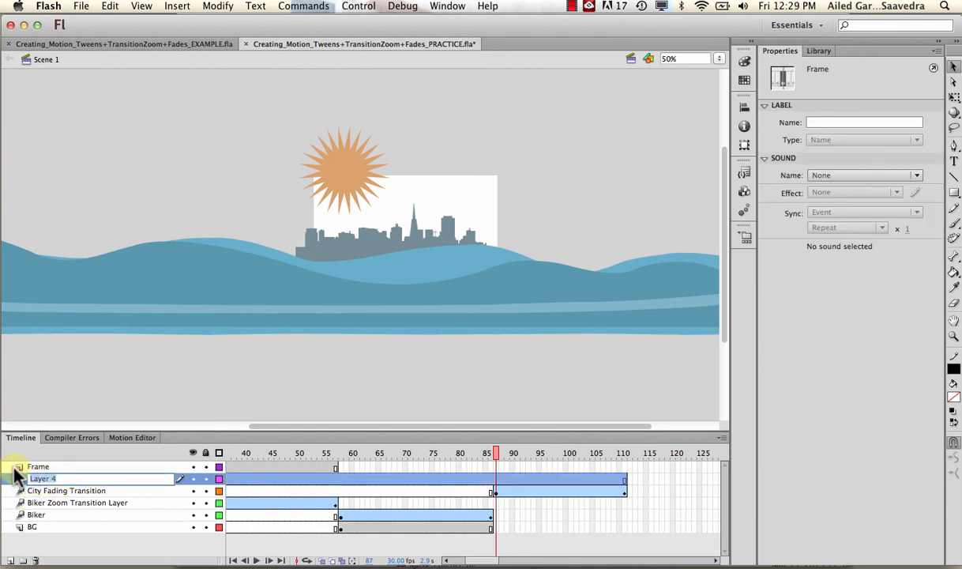
type("Y")
key("BackSpace")
type("D")
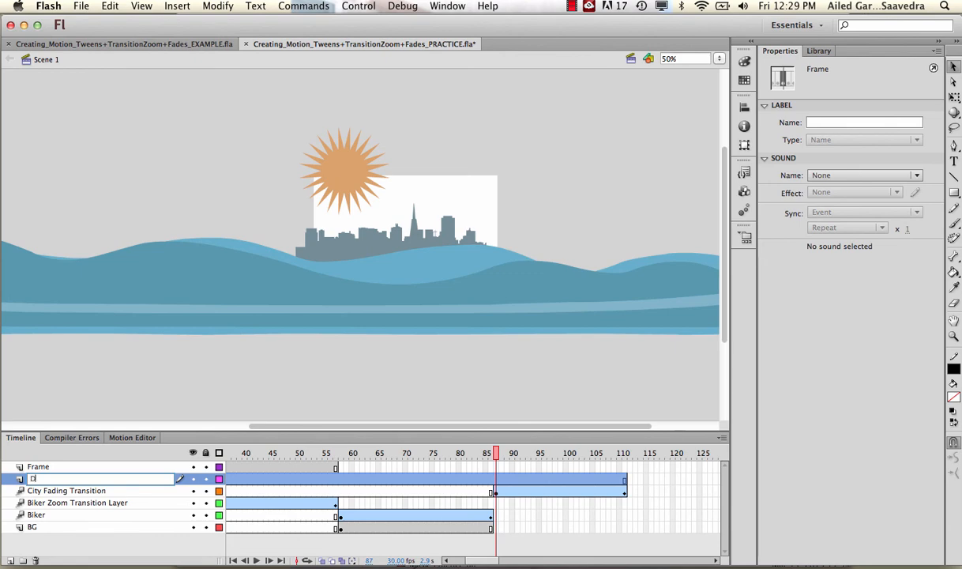
type("og Fading")
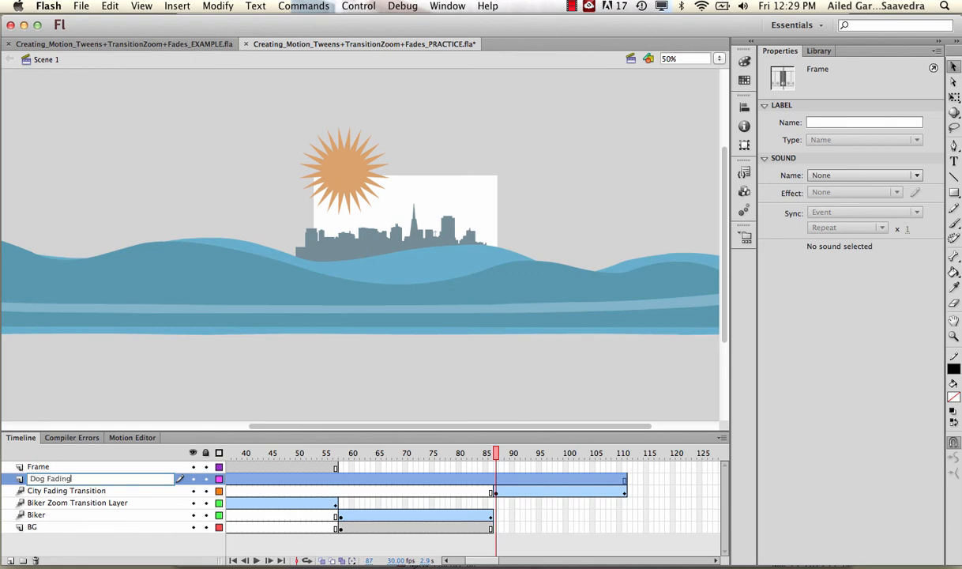
type(" in Transition")
key("Return")
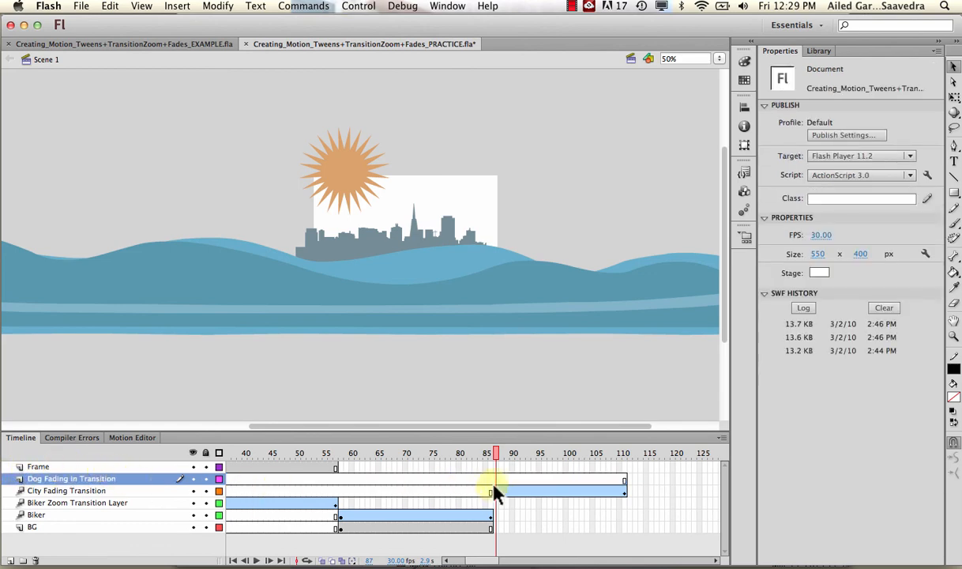
- Insert a keyframe at frame 87 on the Dog Fading in Transition layer
left_click(500, 490)
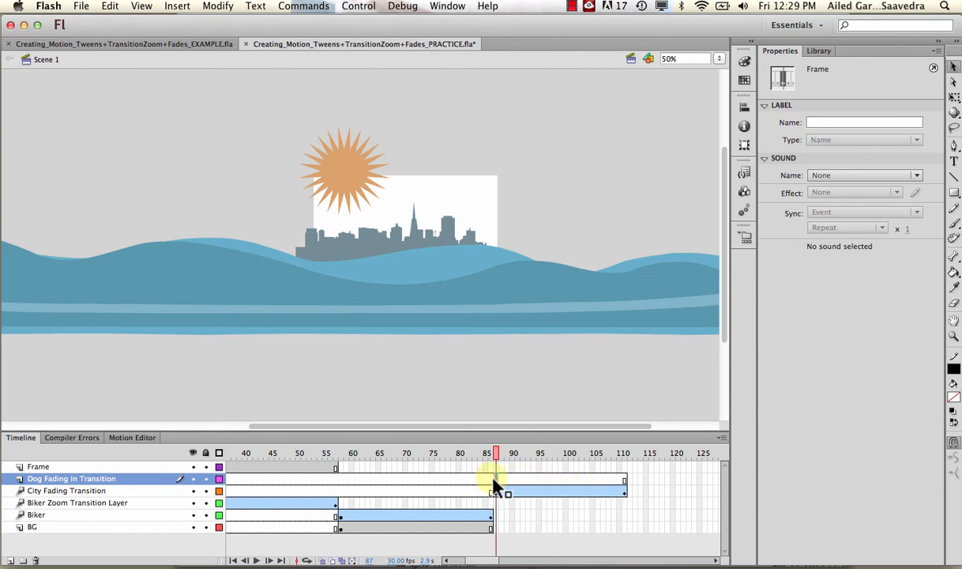
right_click(497, 478)
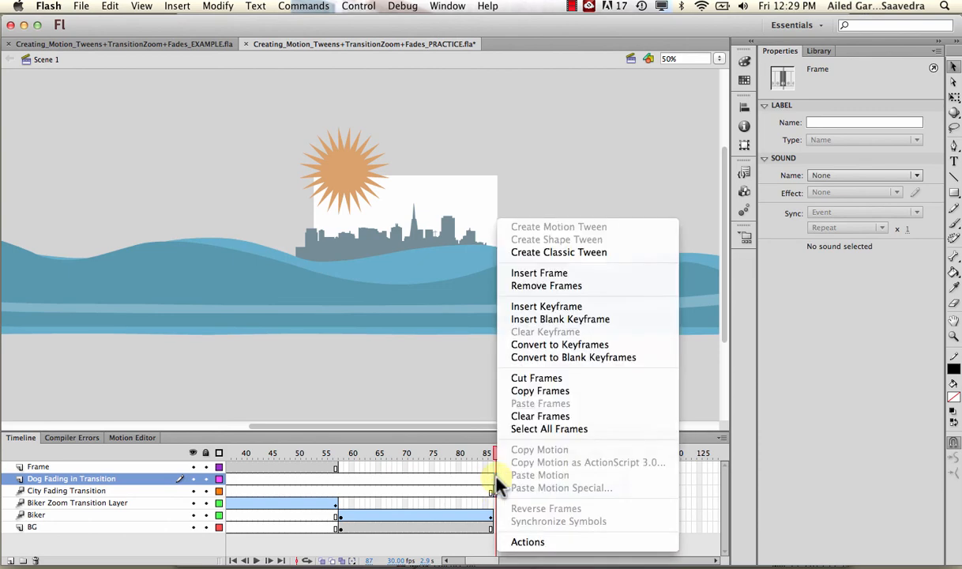
left_click(542, 308)
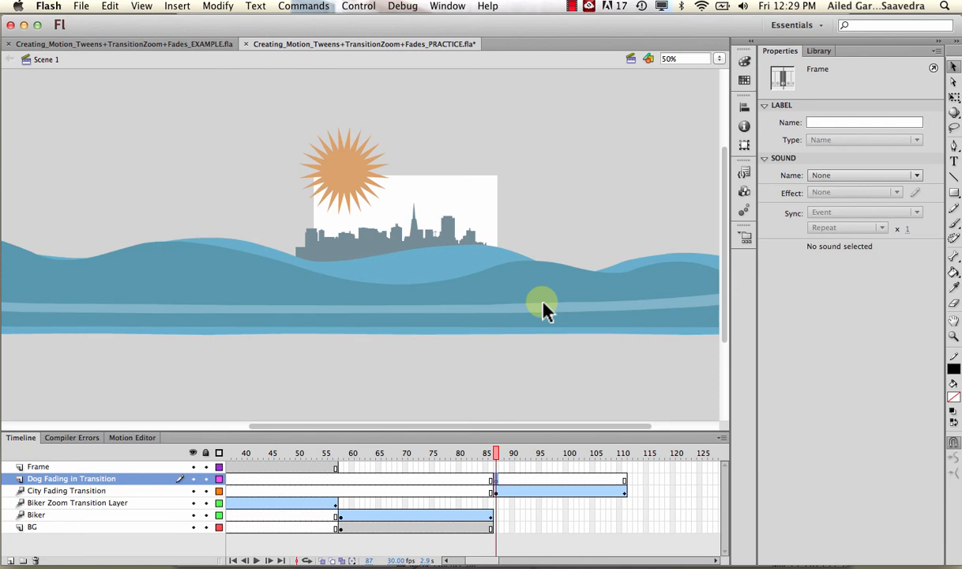
- Place the grass and dog library symbols on the stage at frame 87, with the dog standing in front of the grass
left_click(818, 51)
left_click(779, 263)
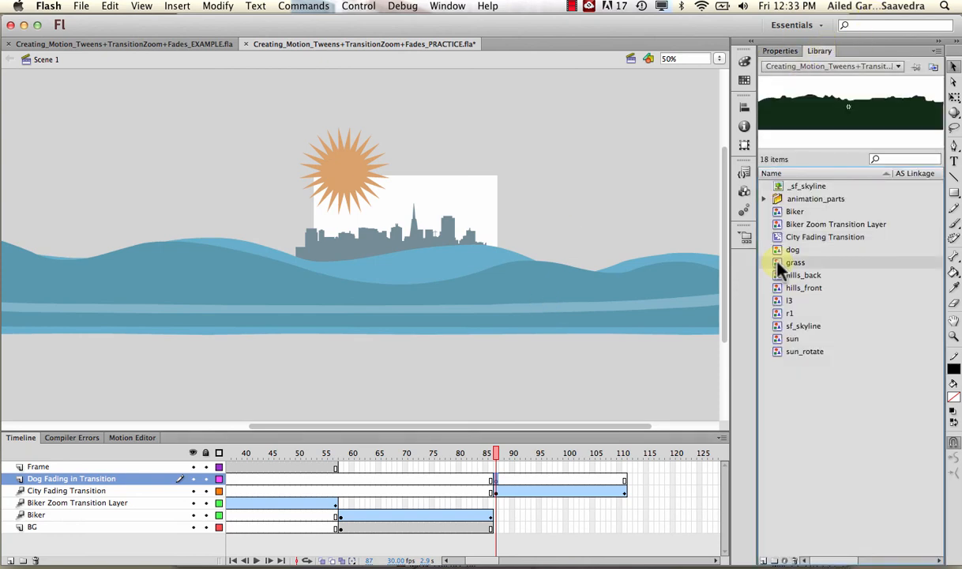
left_click_drag(779, 268, 441, 267)
left_click(803, 250)
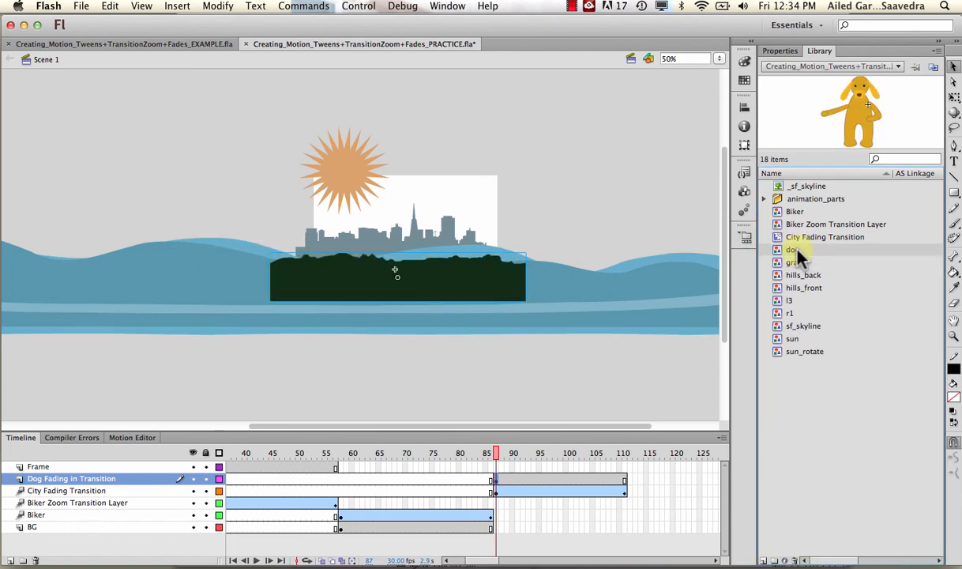
mouse_move(396, 244)
left_mouse_down()
mouse_move(408, 232)
mouse_move(397, 237)
left_mouse_up()
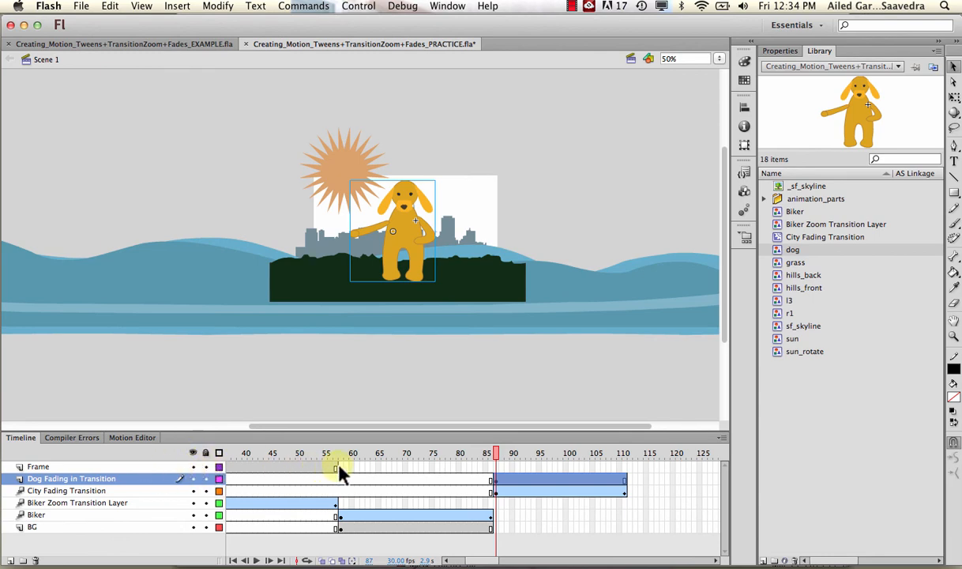
- Extend the Frame layer to frame 111 and shift the grass and dog together down to the frame's lower edge
left_click_drag(337, 466, 531, 461)
left_click(625, 467)
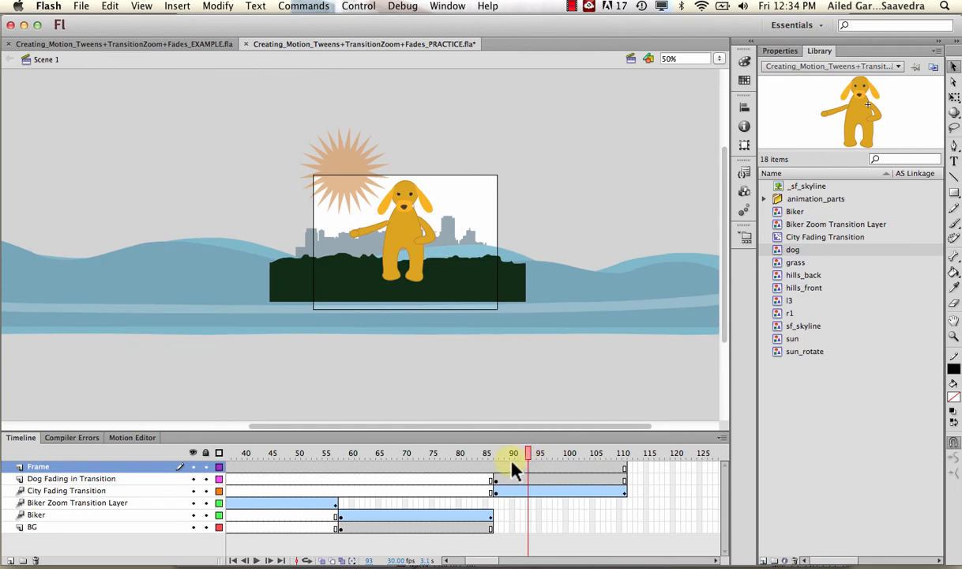
left_click(508, 478)
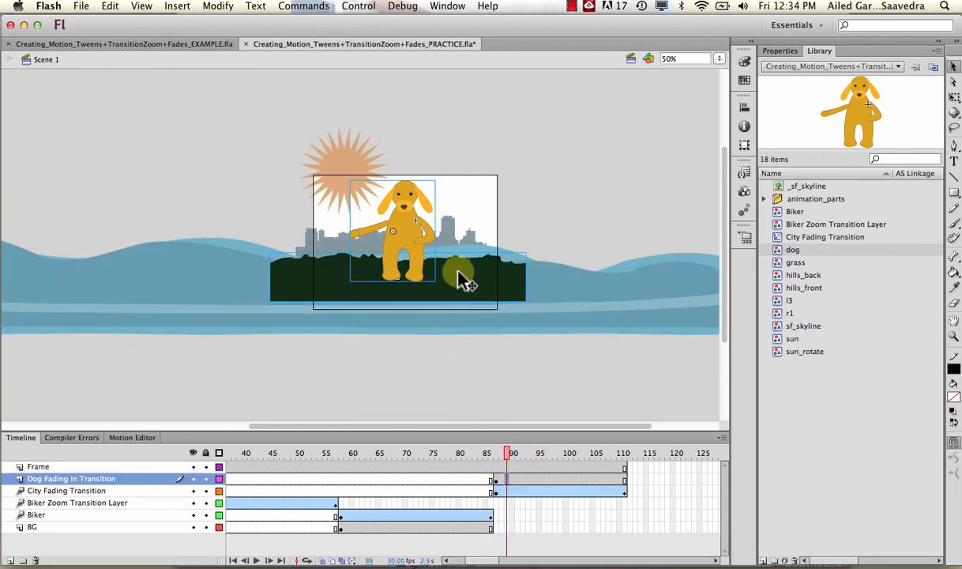
left_click_drag(456, 270, 457, 279)
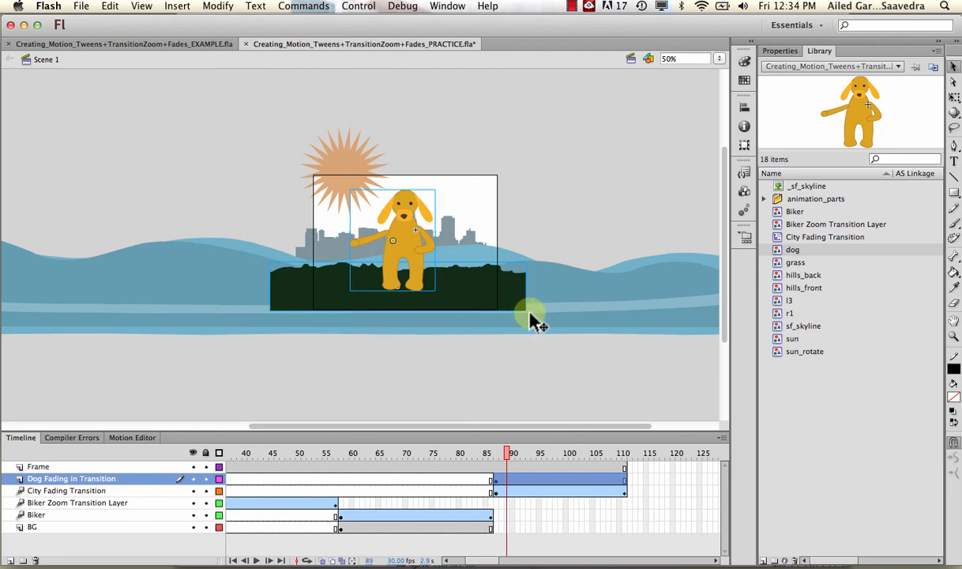
- Convert the selected dog and grass into one Movie Clip symbol named Dog Fading in Transition
right_click(407, 269)
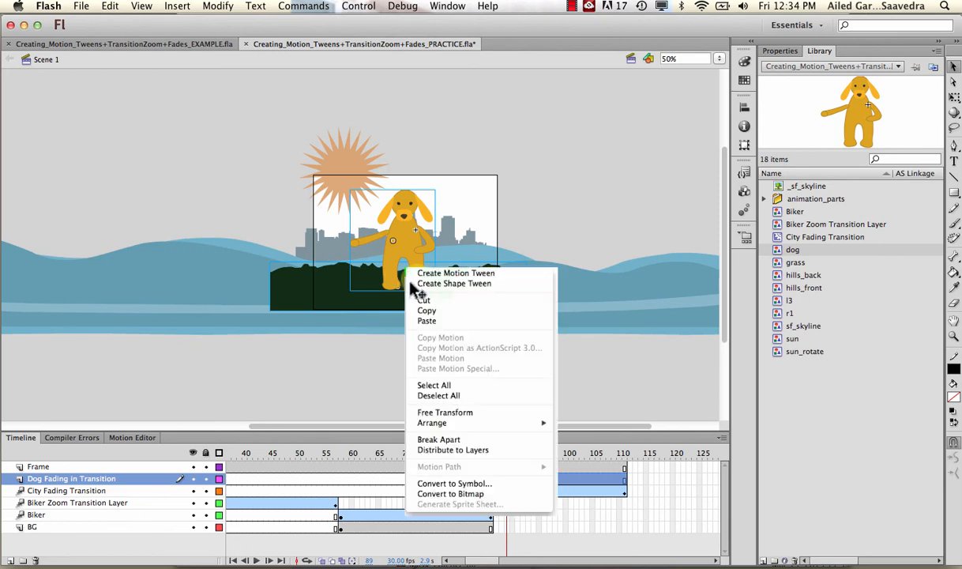
left_click(458, 483)
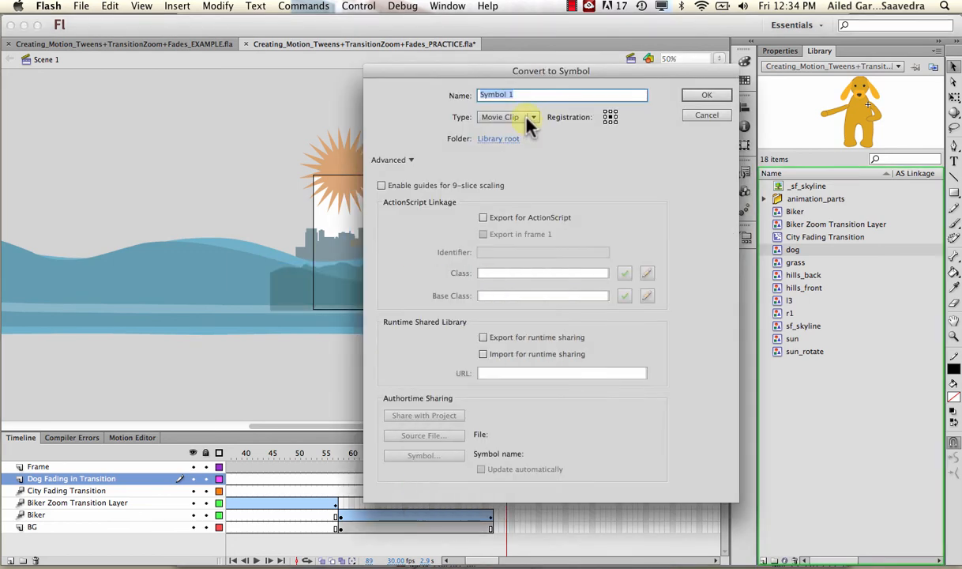
type("Dog Fading")
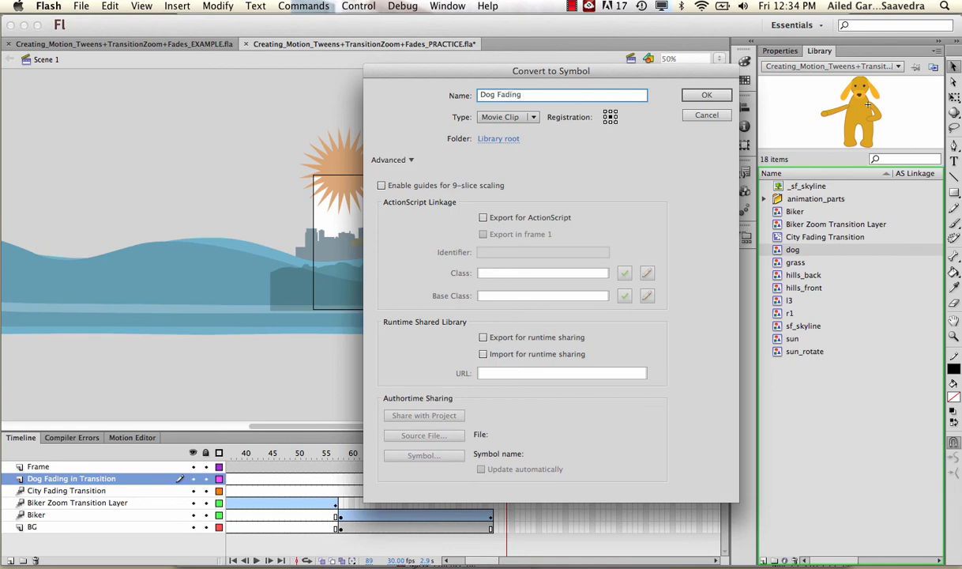
type(" in Transition")
left_click(535, 118)
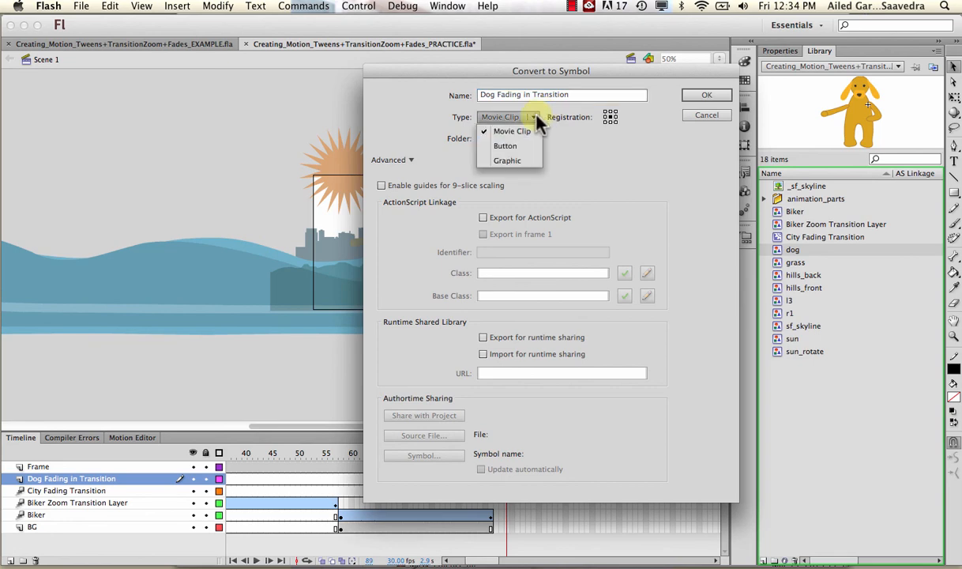
left_click(534, 128)
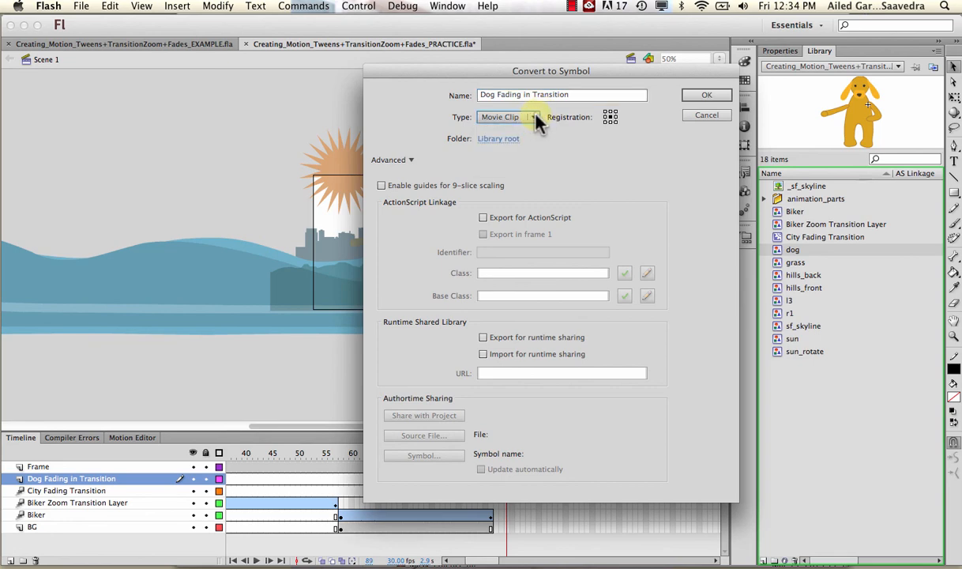
left_click(690, 98)
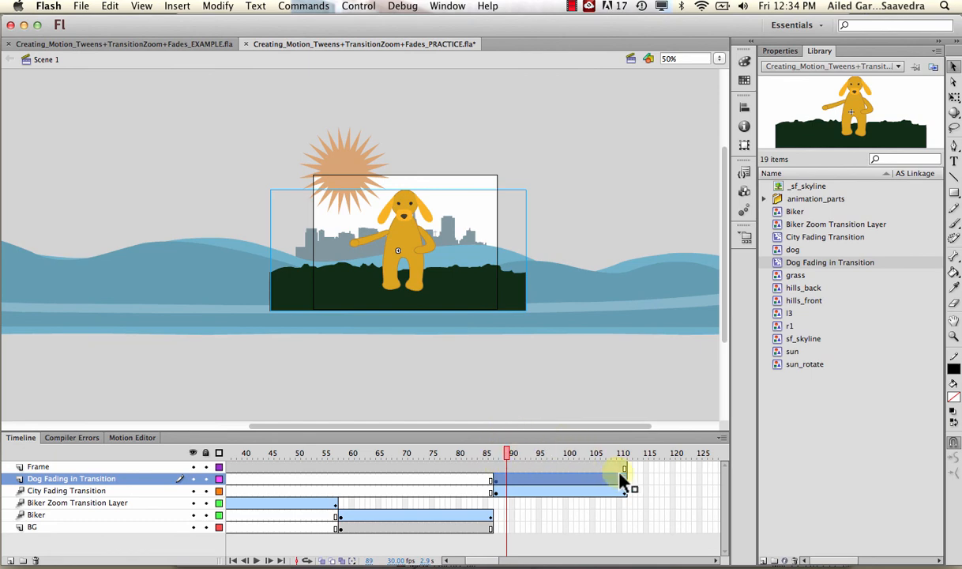
- Create a motion tween on the Dog Fading in Transition layer's span starting at frame 87
left_click(543, 479)
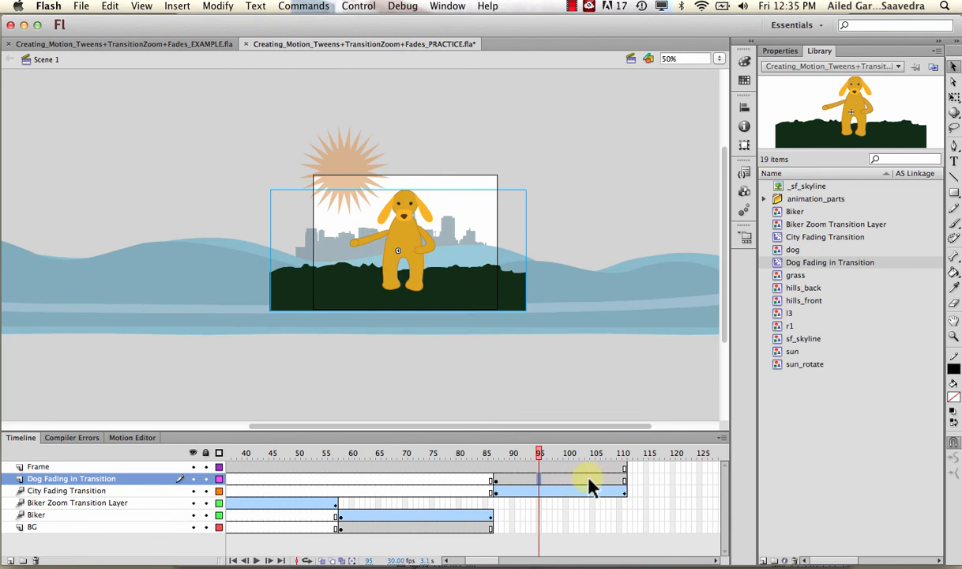
right_click(555, 480)
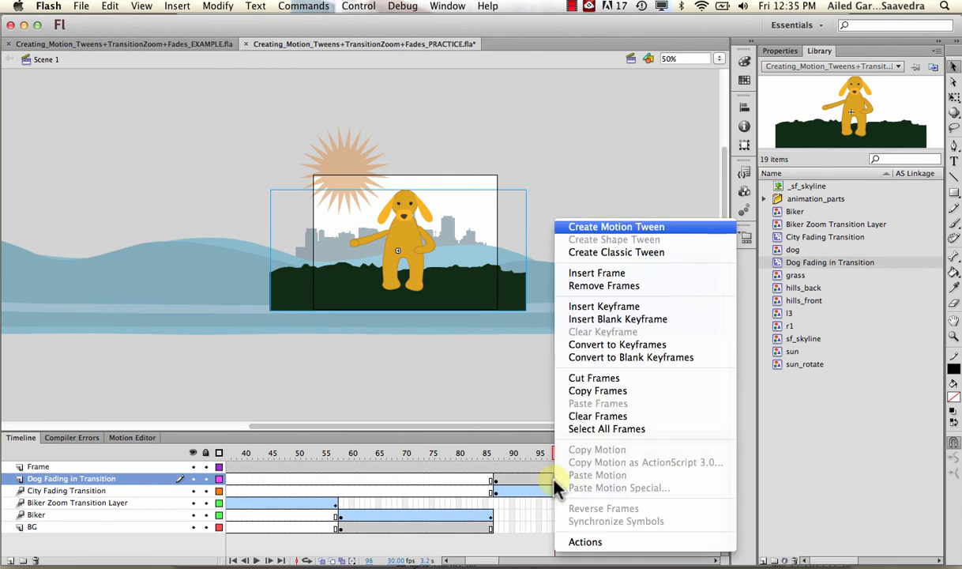
left_click(613, 228)
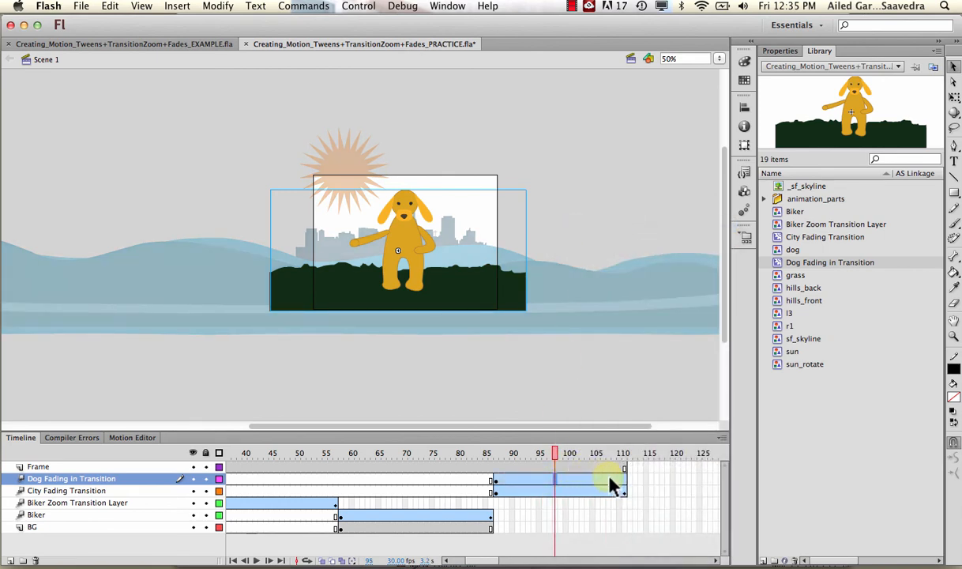
- At frame 87, give the dog clip an Alpha color effect of 0% and set its blending to Layer
left_click(541, 453)
left_click_drag(543, 455, 498, 455)
left_click(494, 478)
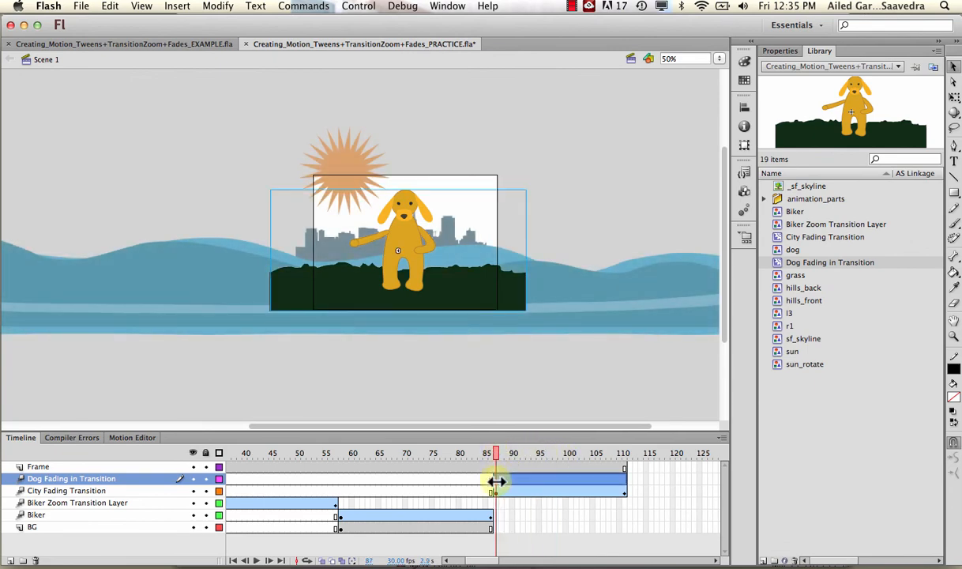
left_click(774, 51)
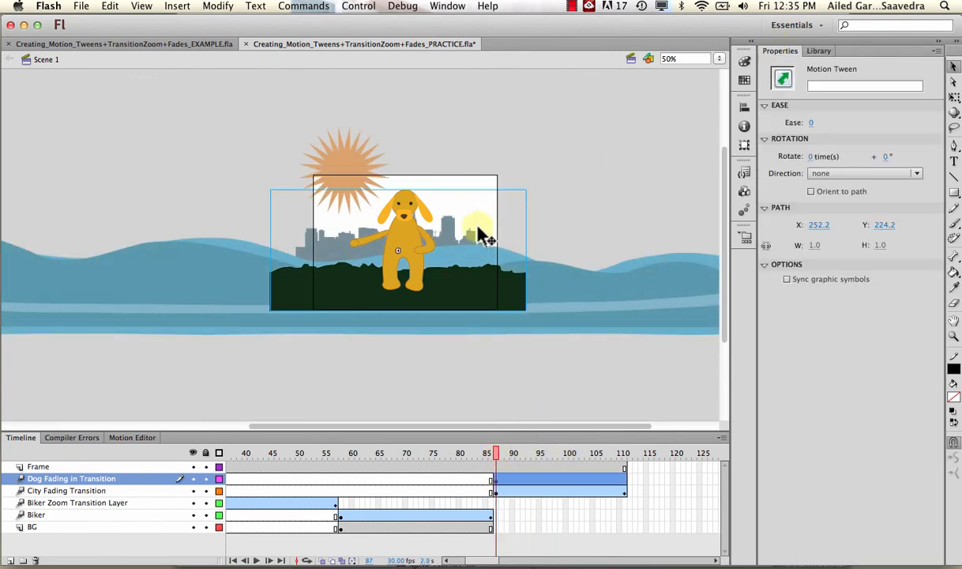
left_click(409, 264)
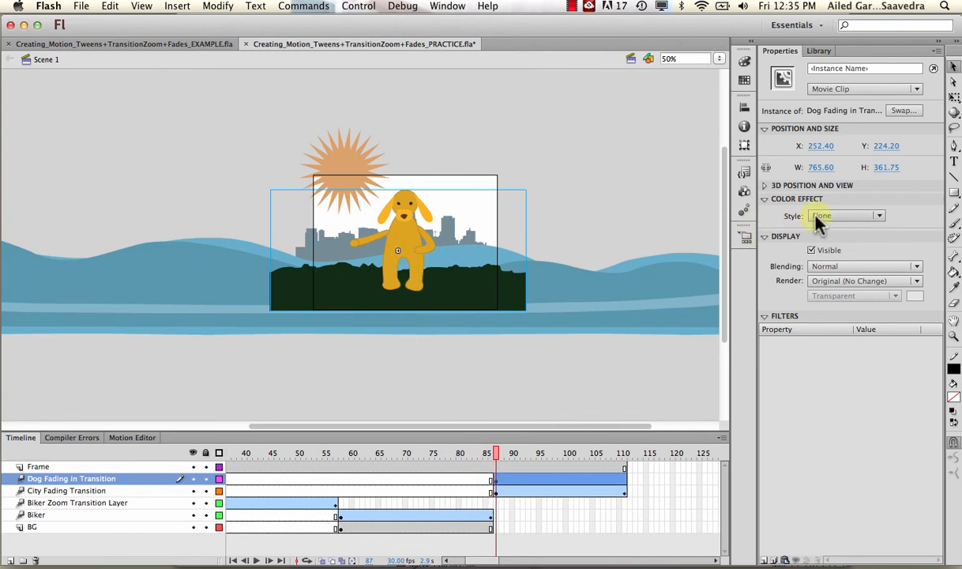
left_click(837, 215)
left_click(842, 285)
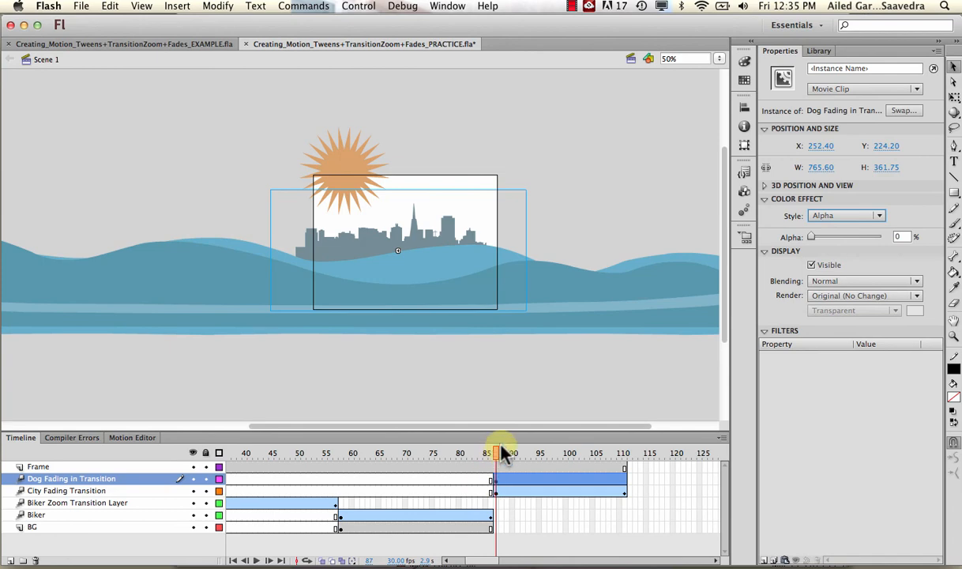
left_click(861, 282)
left_click(861, 317)
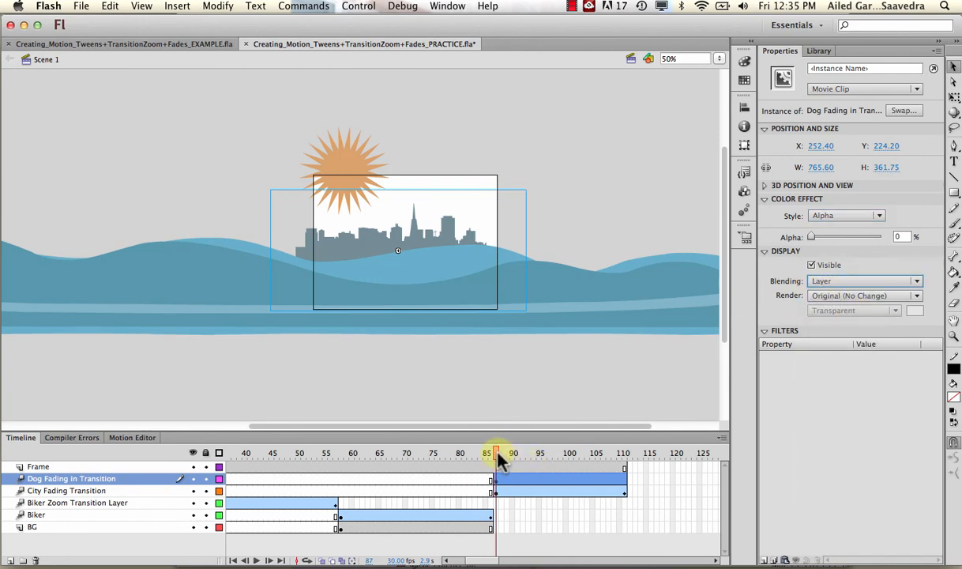
- At frame 111, set the dog clip's alpha to 100% and review the fade-in from frame 87 to 111
left_click_drag(497, 458, 625, 444)
left_click(624, 478)
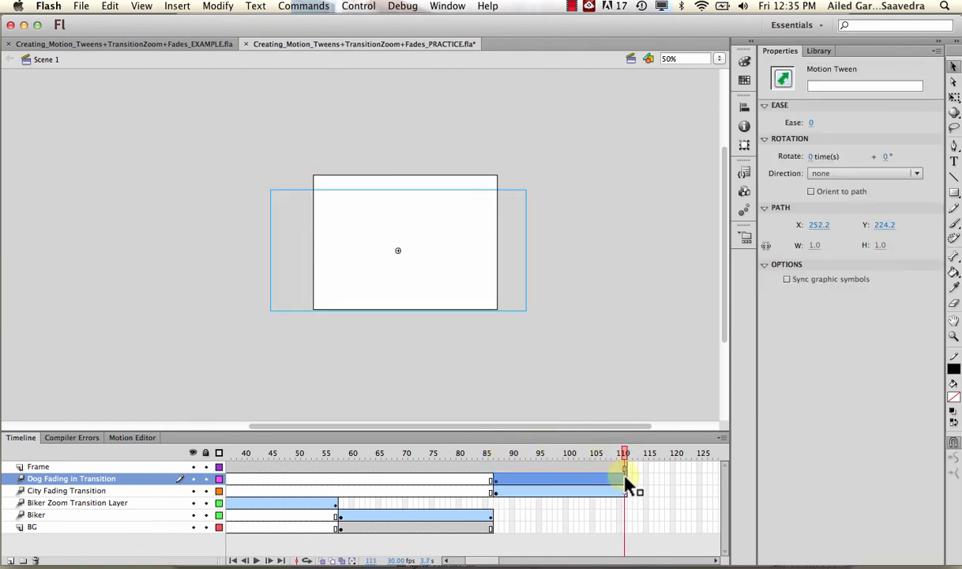
left_click(400, 258)
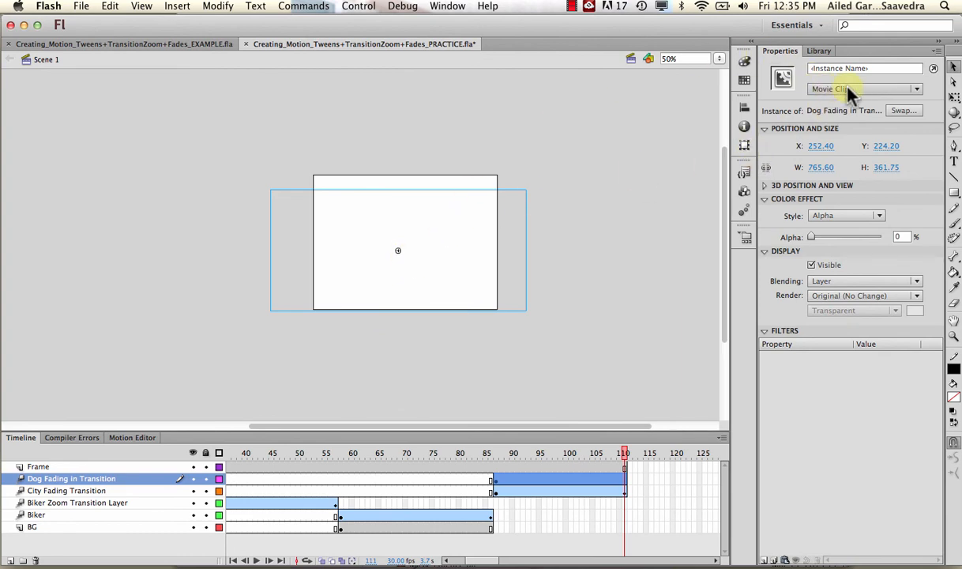
left_click(859, 210)
left_click(859, 213)
left_click_drag(811, 237, 883, 234)
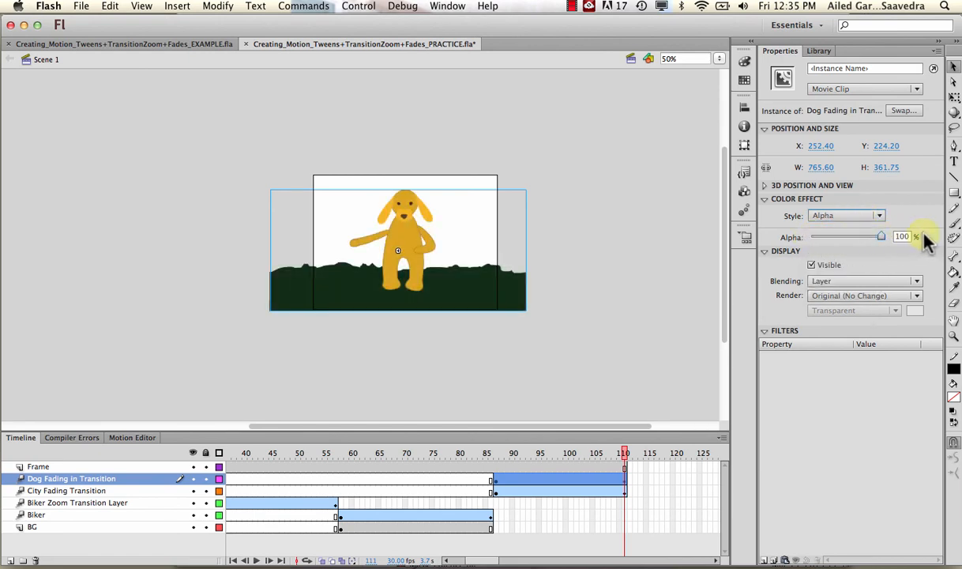
left_click(495, 453)
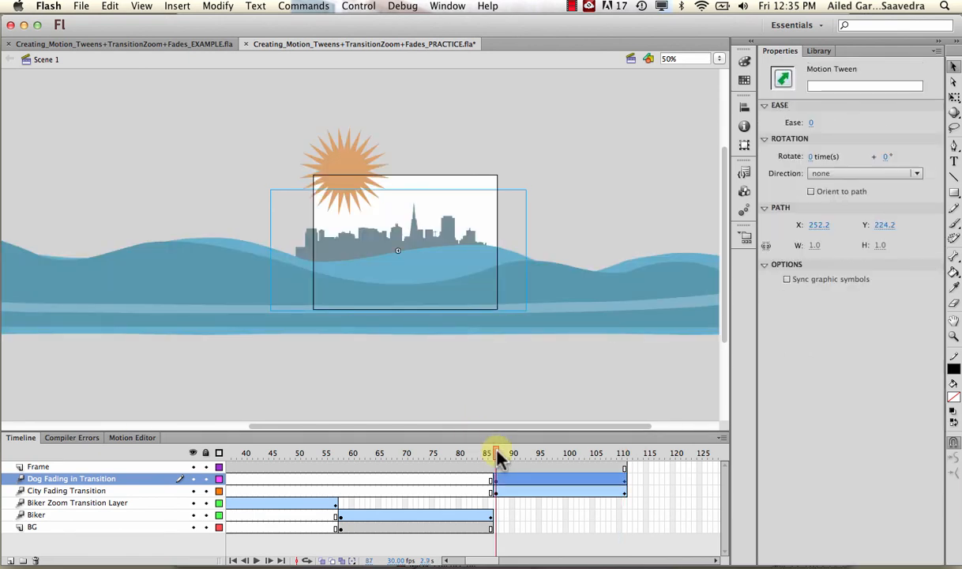
left_click_drag(496, 453, 637, 446)
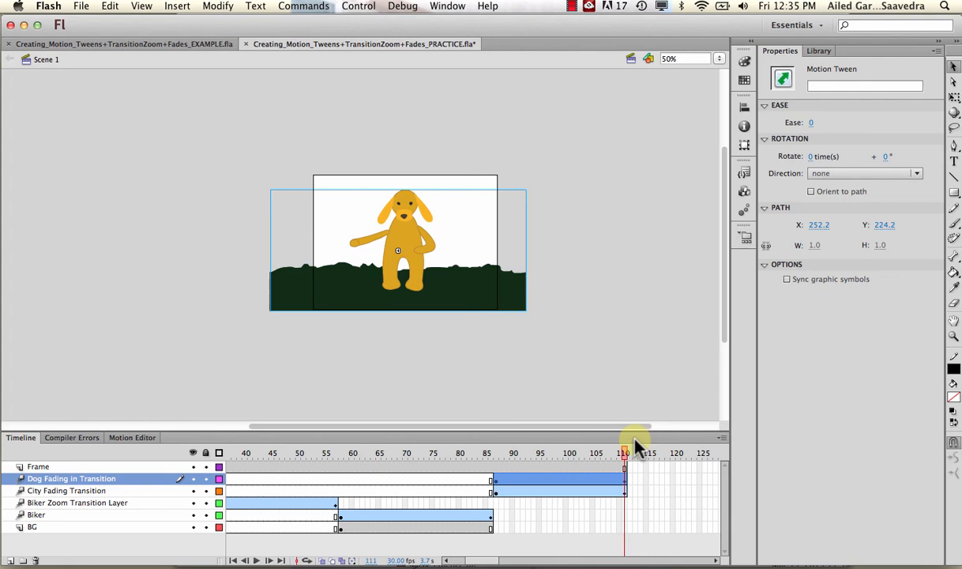
- Publish the practice file, open the published HTML page in Firefox to watch the animation, and close the browser window
left_click(82, 6)
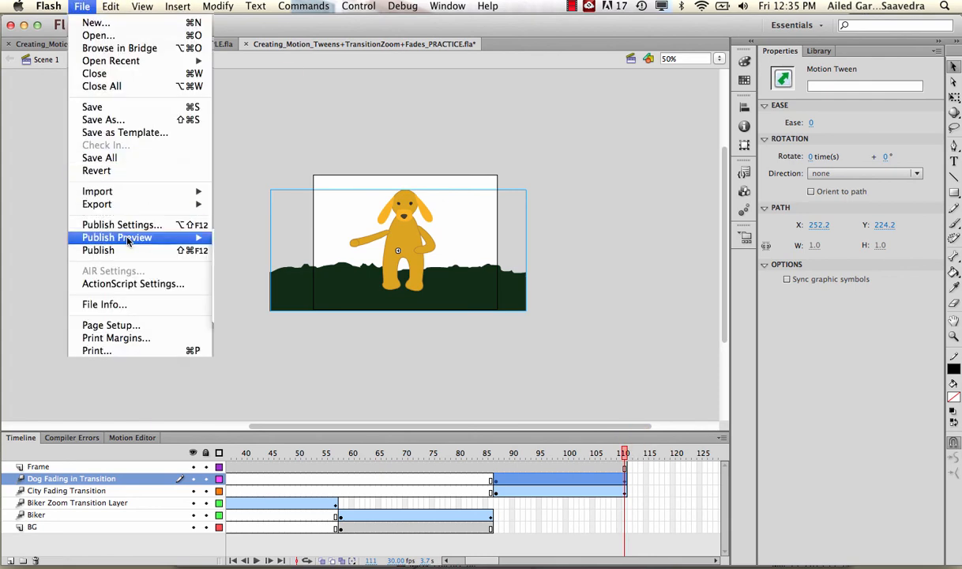
left_click(126, 251)
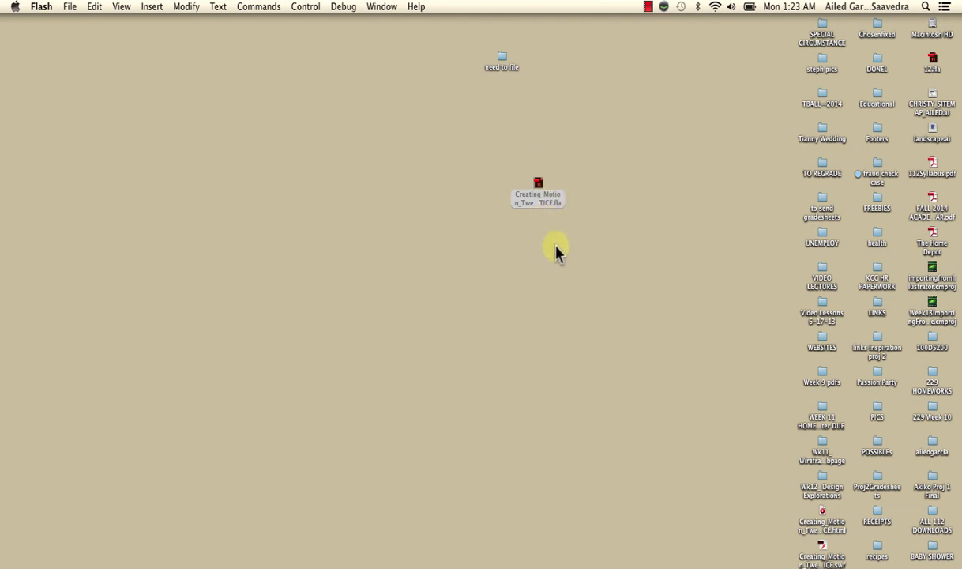
double_click(816, 532)
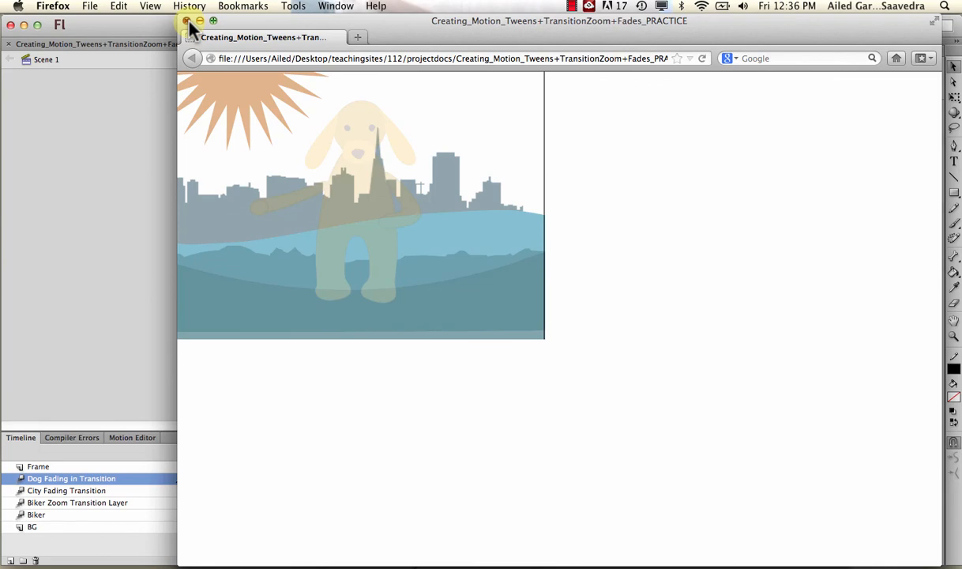
left_click(186, 21)
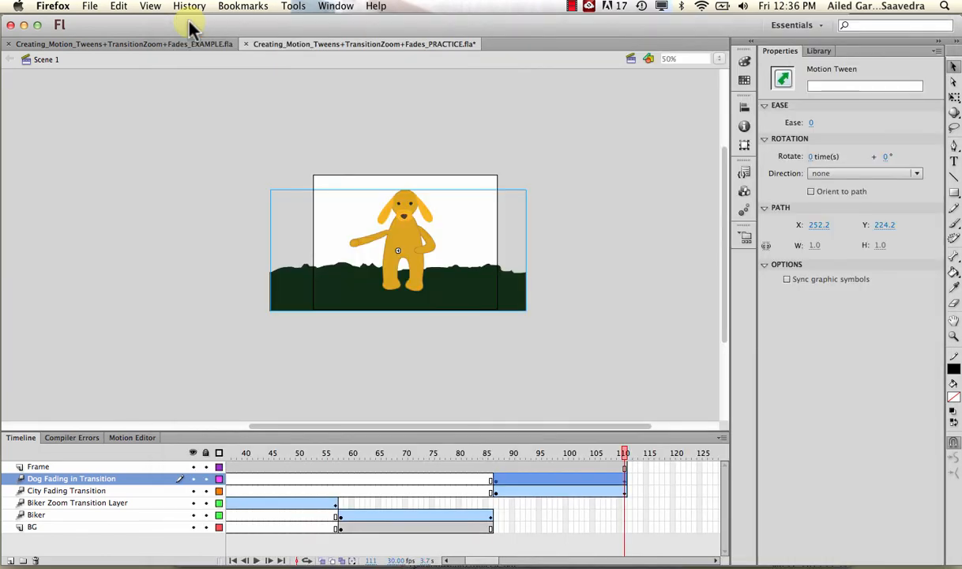